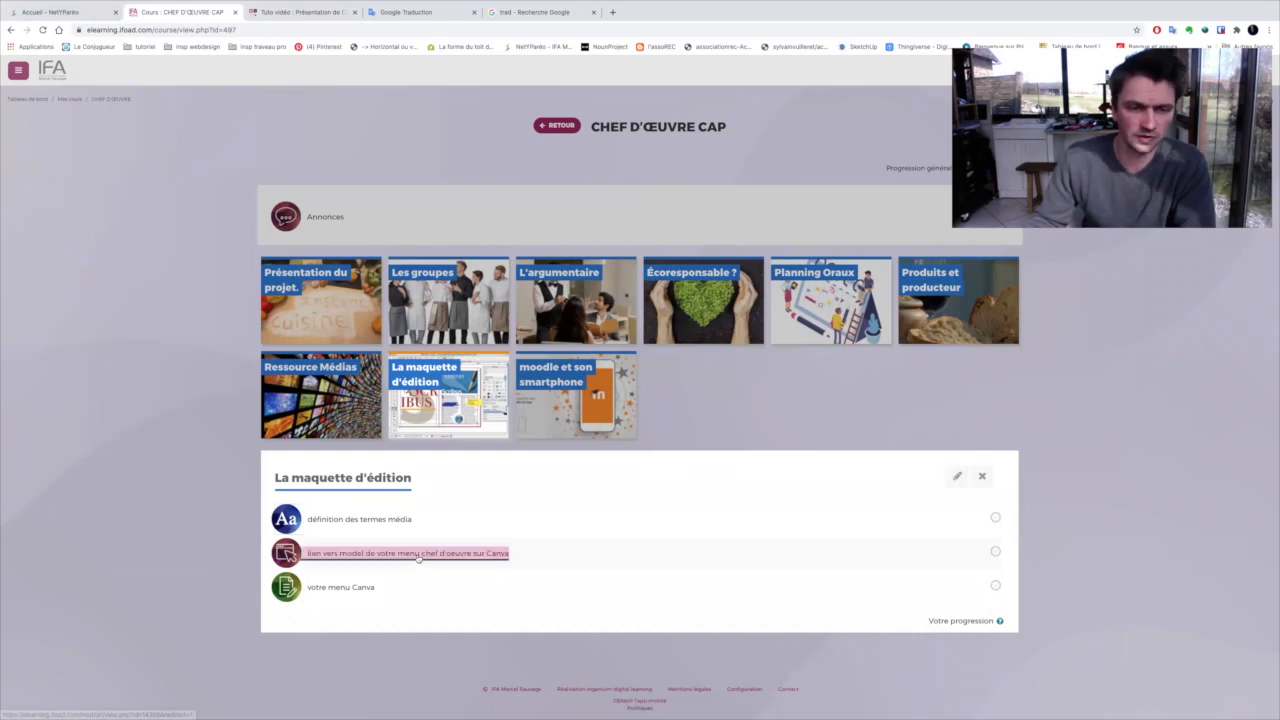
Open the shared Canva menu model from the course page, create an editable copy of it and look through its pages
{"action": "left_click", "coordinate": [418, 556]}
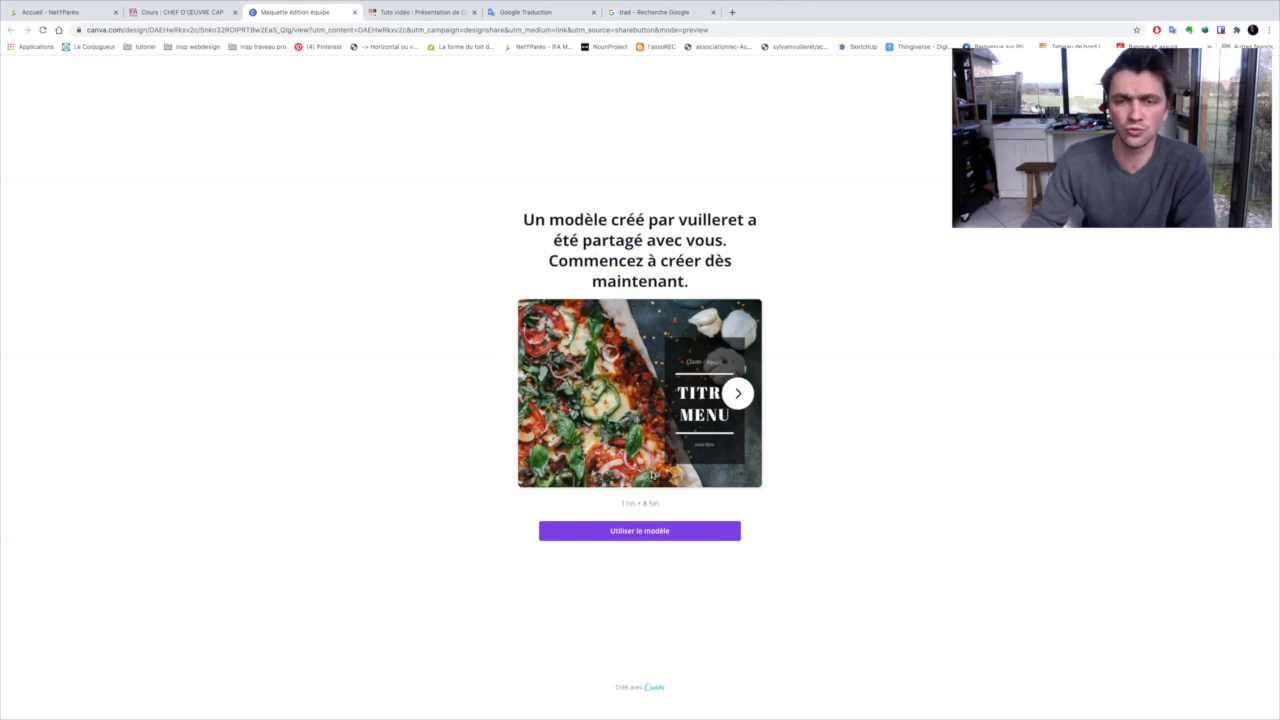
{"action": "left_click", "coordinate": [654, 532]}
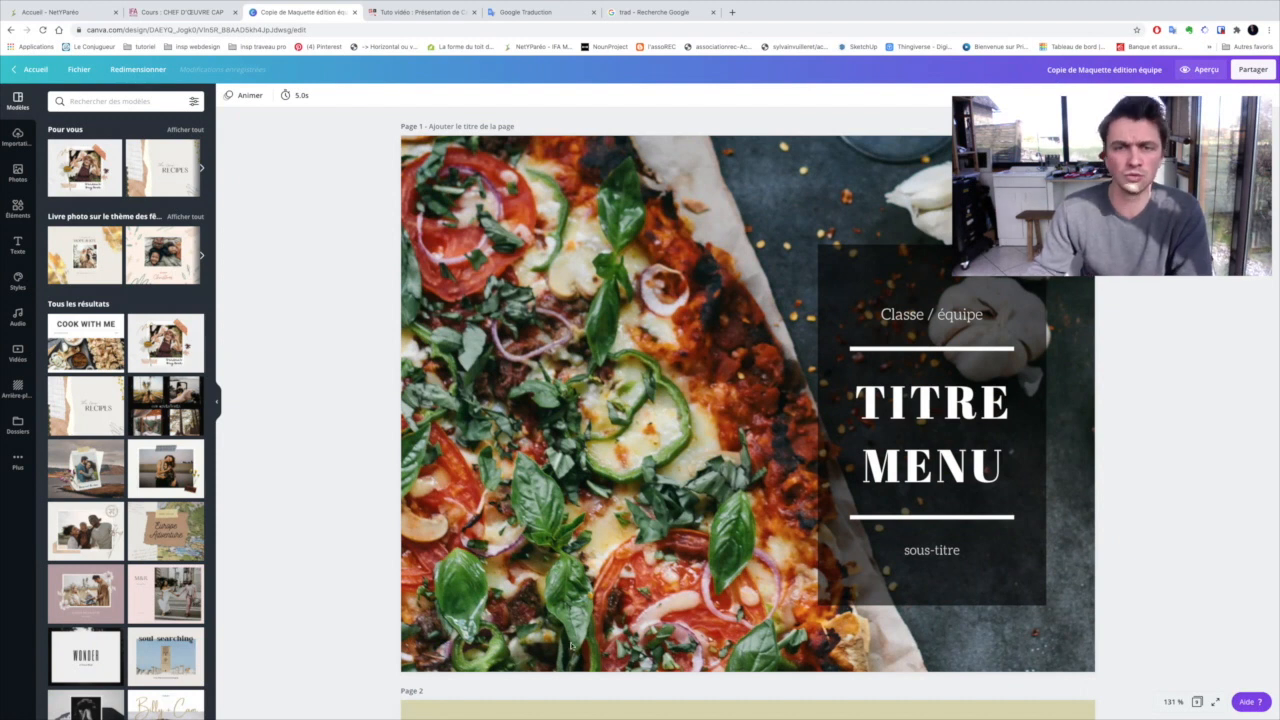
{"action": "scroll", "coordinate": [672, 625], "scroll_direction": "down", "scroll_amount": 10}
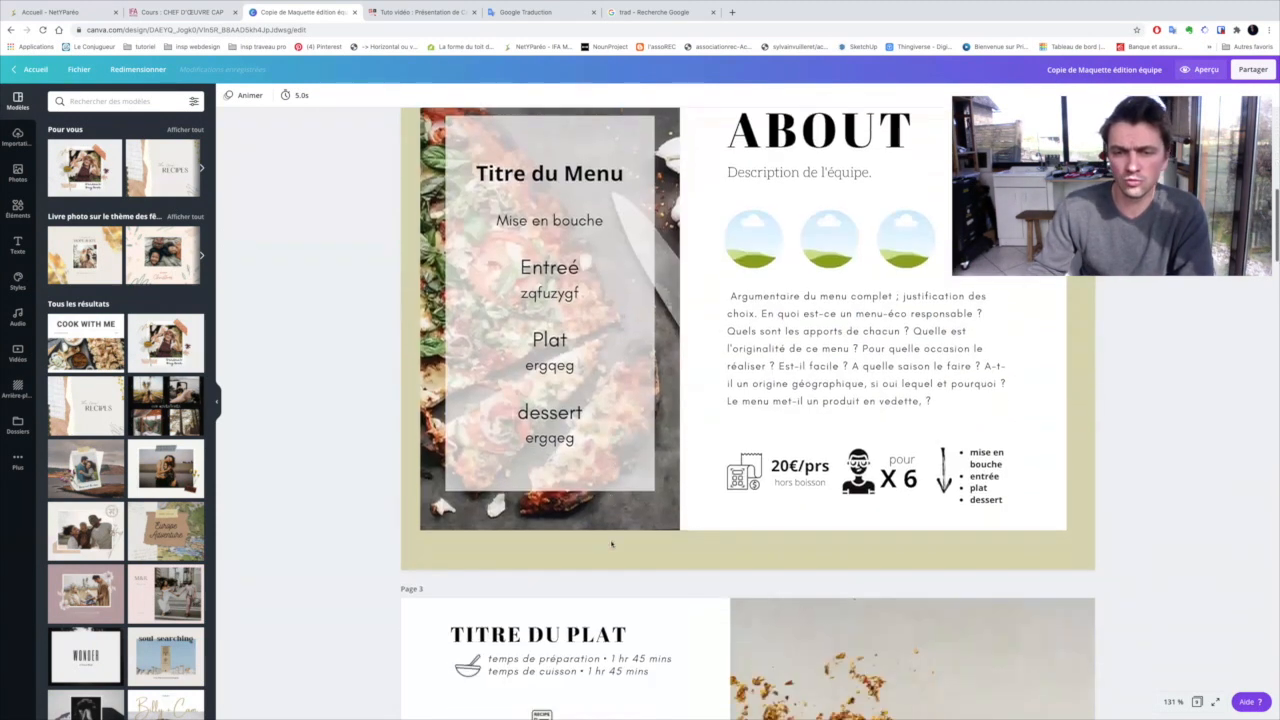
{"action": "scroll", "coordinate": [612, 542], "scroll_direction": "down", "scroll_amount": 10}
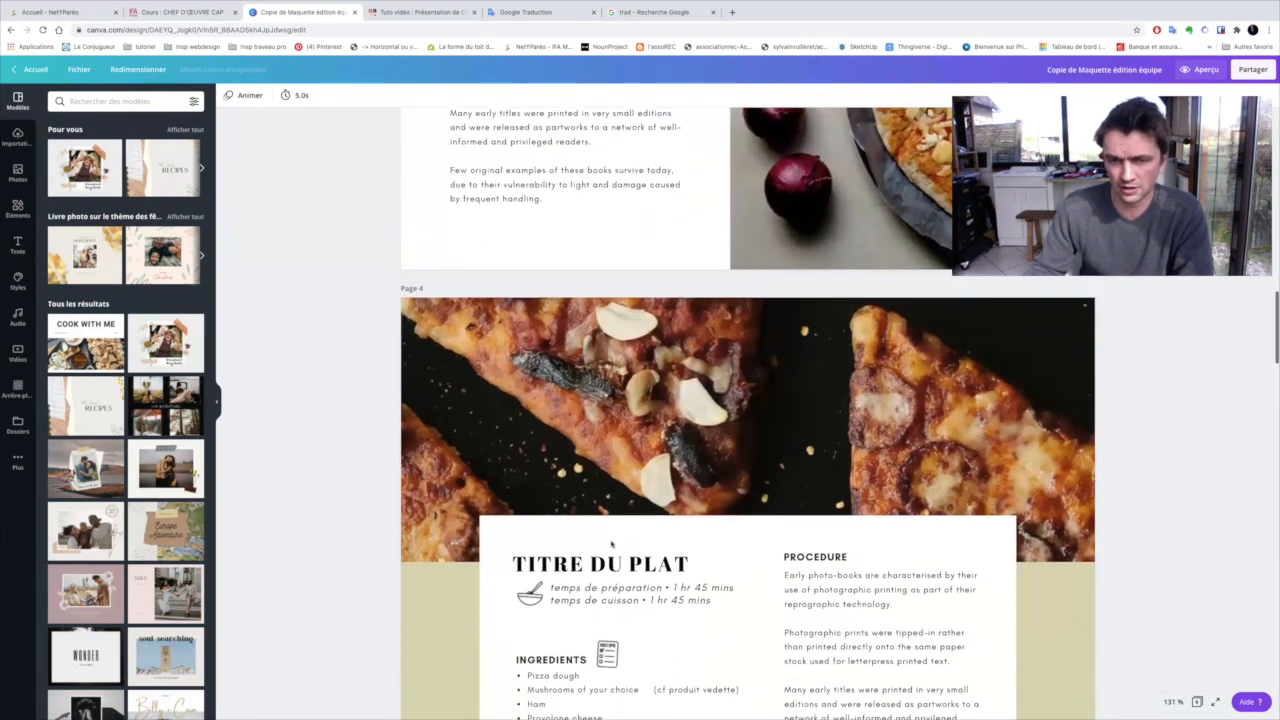
{"action": "scroll", "coordinate": [612, 543], "scroll_direction": "down", "scroll_amount": 10}
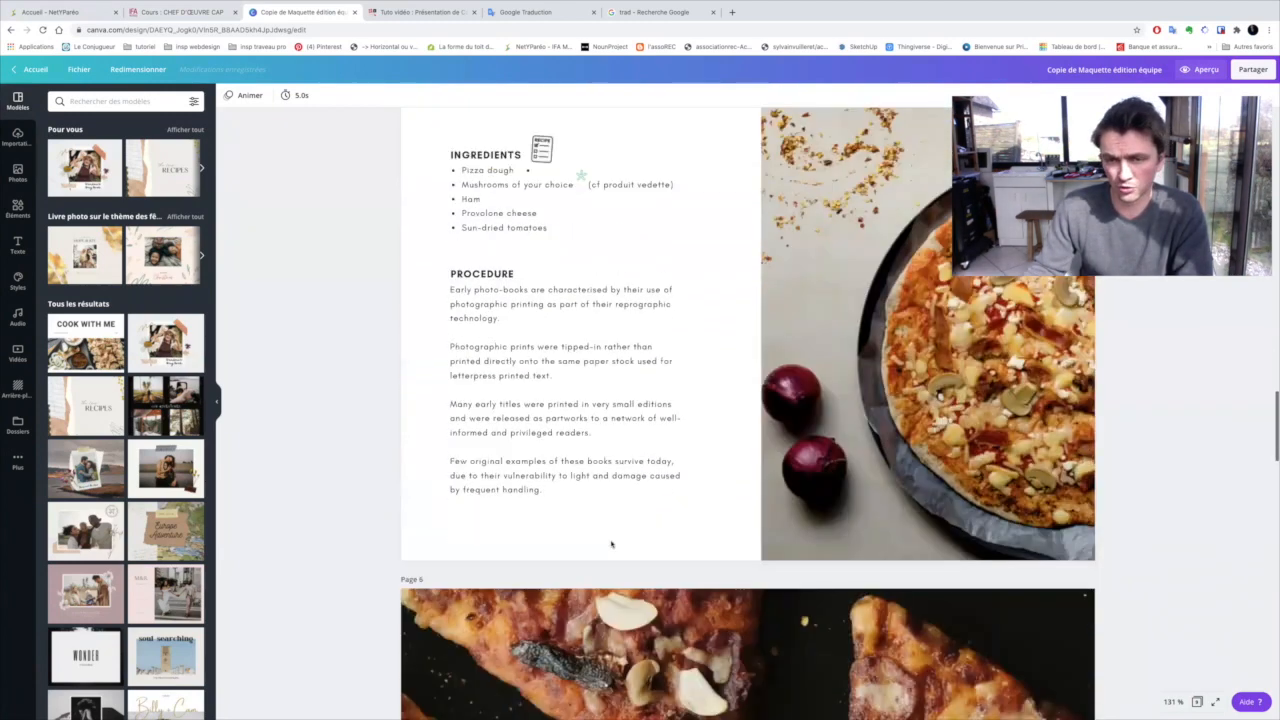
{"action": "scroll", "coordinate": [612, 543], "scroll_direction": "up", "scroll_amount": 20}
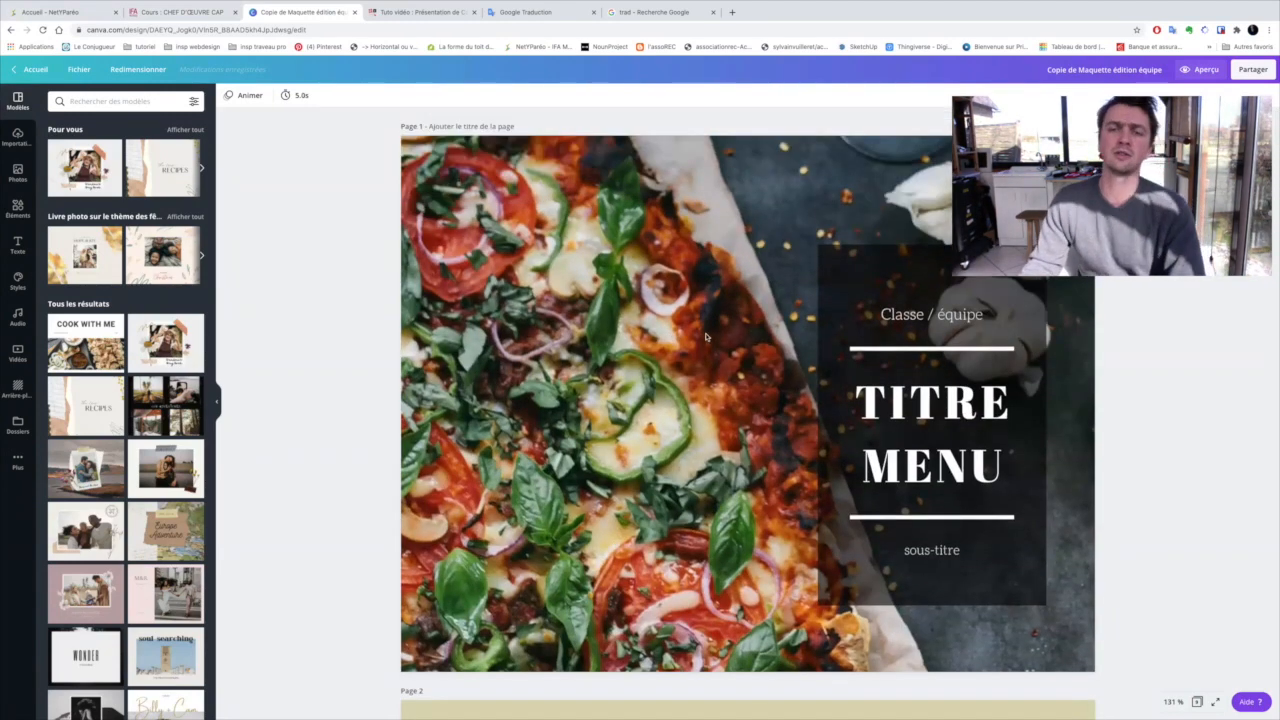
{"action": "double_click", "coordinate": [905, 400]}
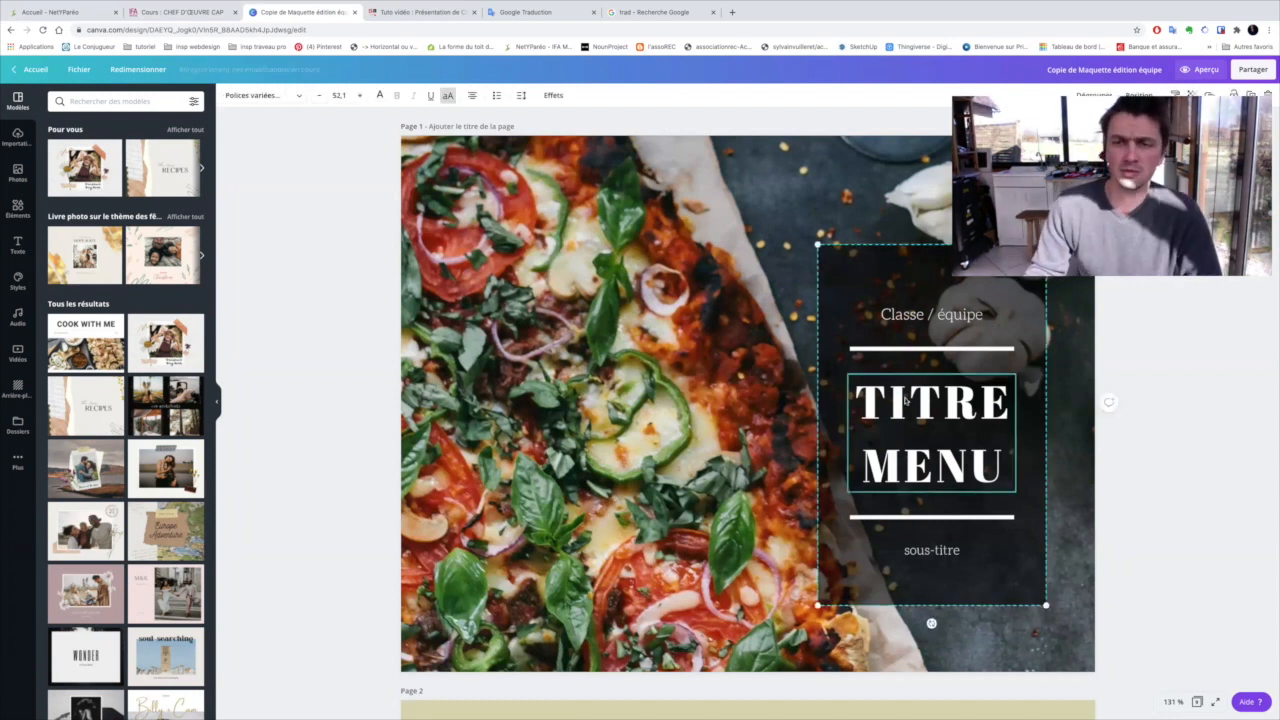
{"action": "double_click", "coordinate": [905, 400]}
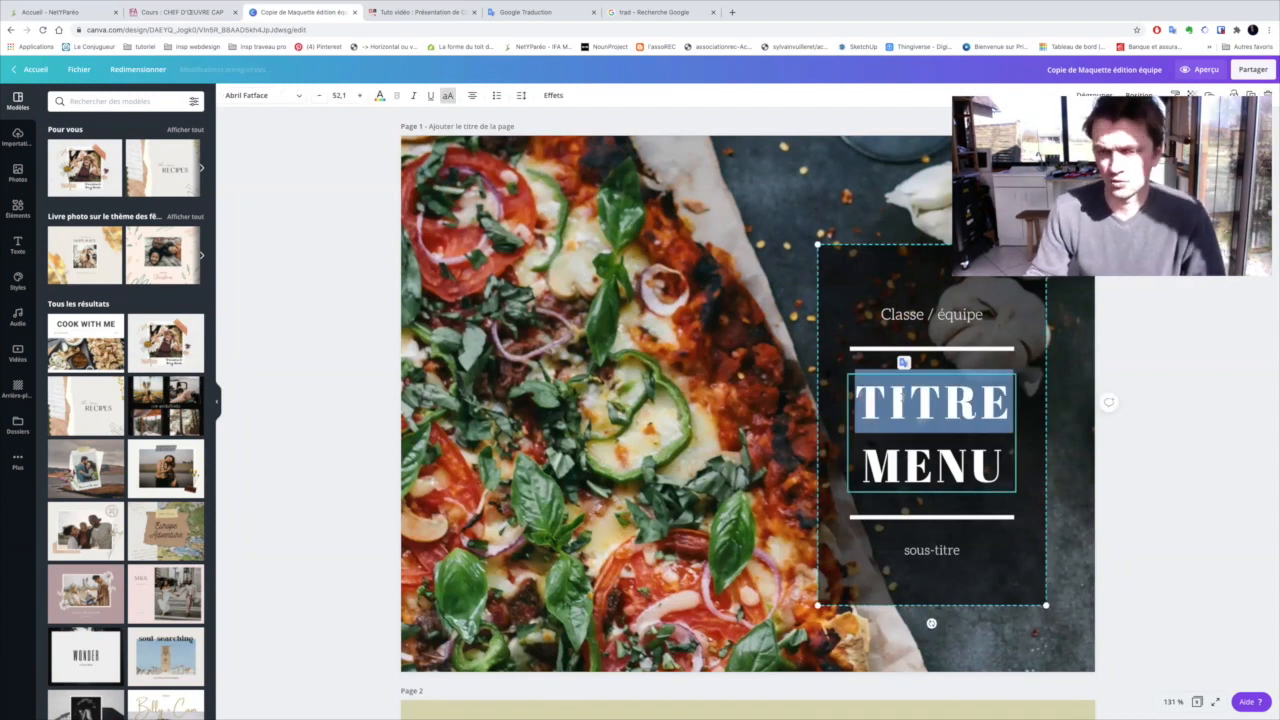
{"action": "left_click", "coordinate": [910, 400]}
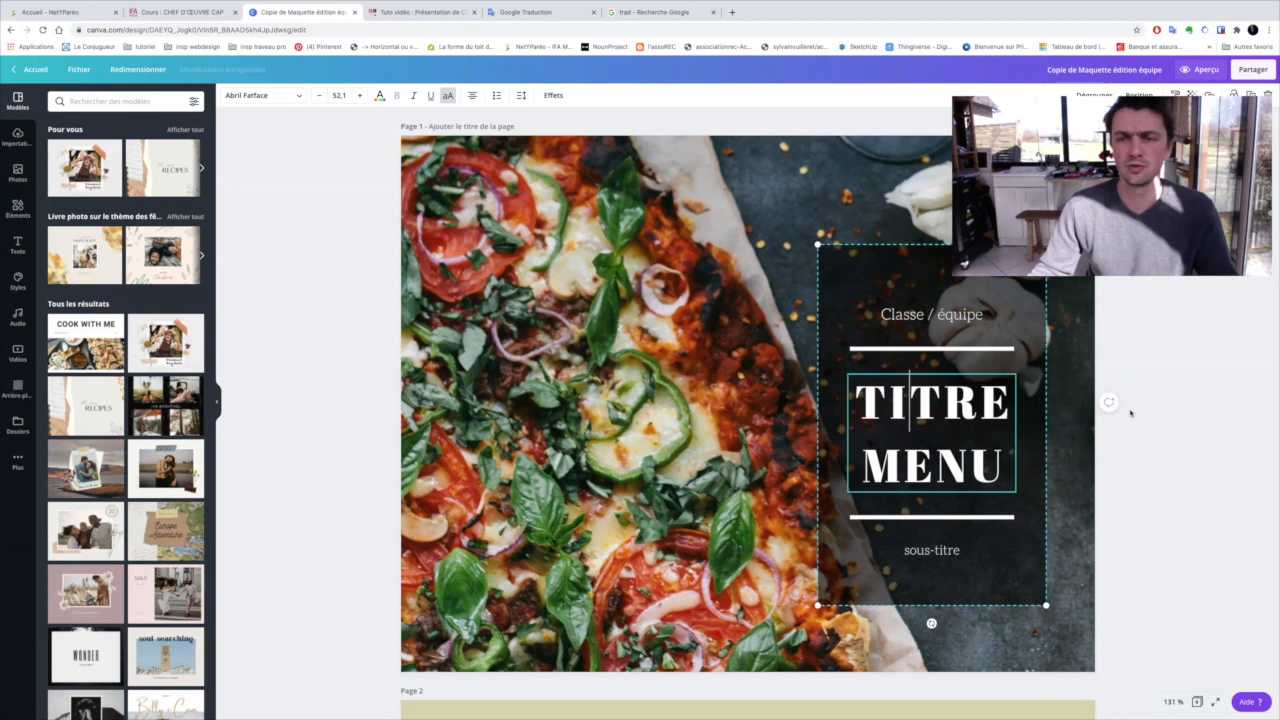
{"action": "left_click", "coordinate": [868, 307]}
{"action": "left_click", "coordinate": [770, 312]}
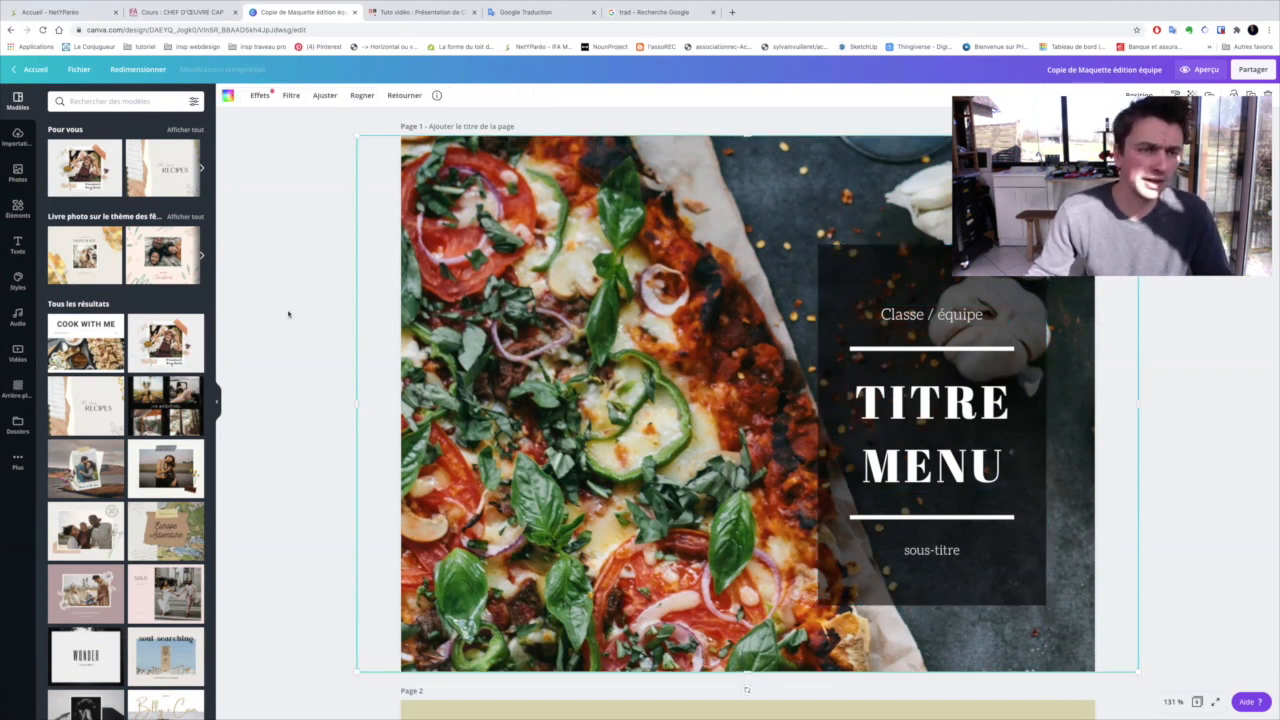
Replace the cover title text with "MENU NORMAND" on two lines
{"action": "double_click", "coordinate": [862, 413]}
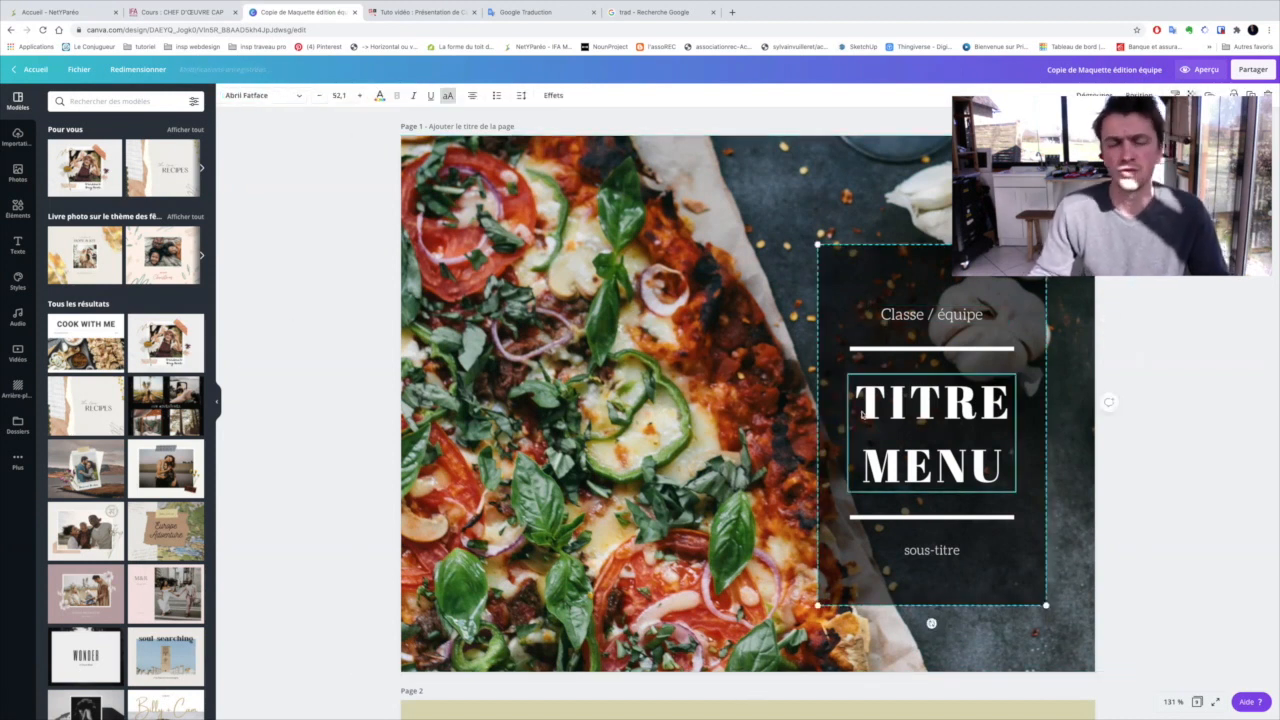
{"action": "double_click", "coordinate": [891, 404]}
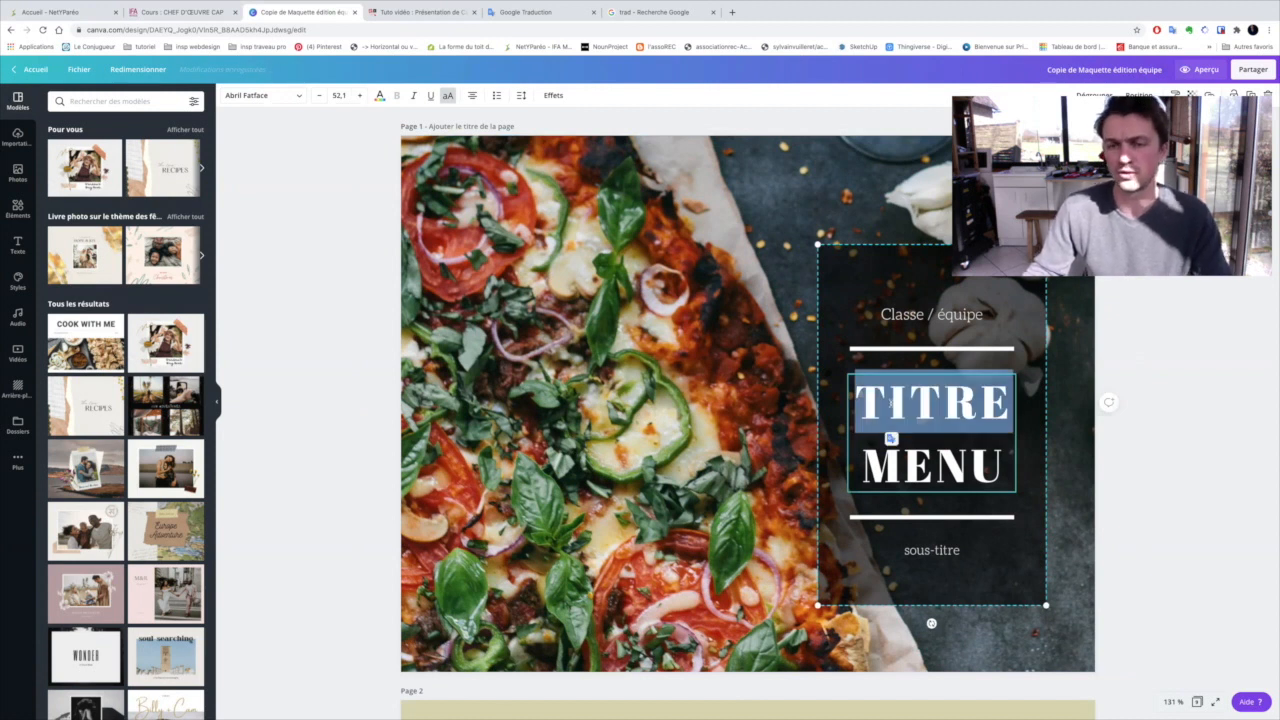
{"action": "triple_click", "coordinate": [891, 404]}
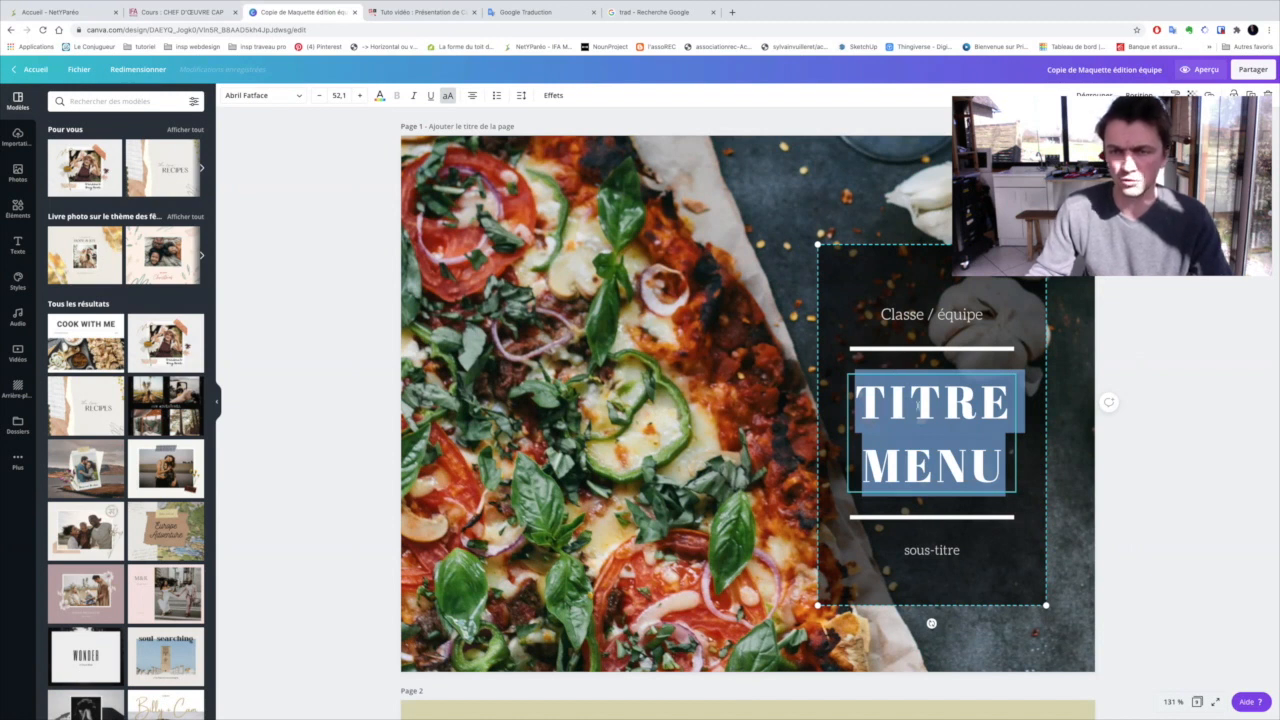
{"action": "triple_click", "coordinate": [918, 405]}
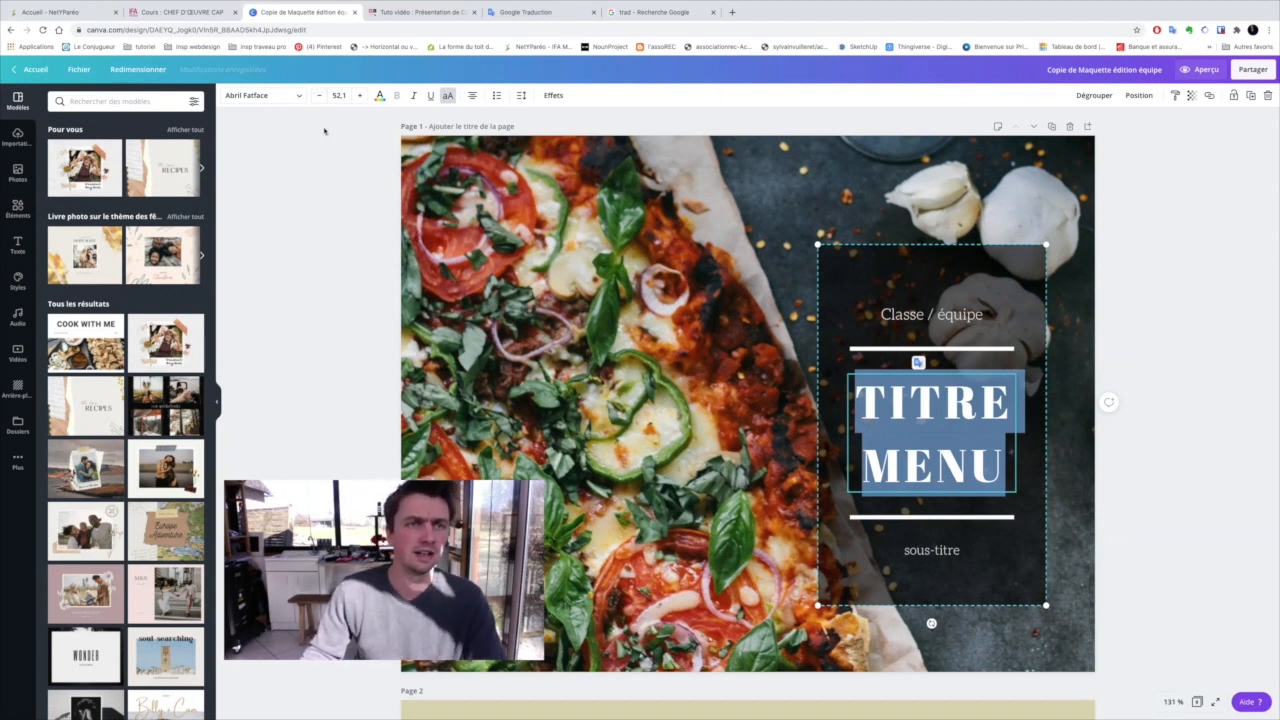
{"action": "double_click", "coordinate": [898, 412]}
{"action": "double_click", "coordinate": [925, 462]}
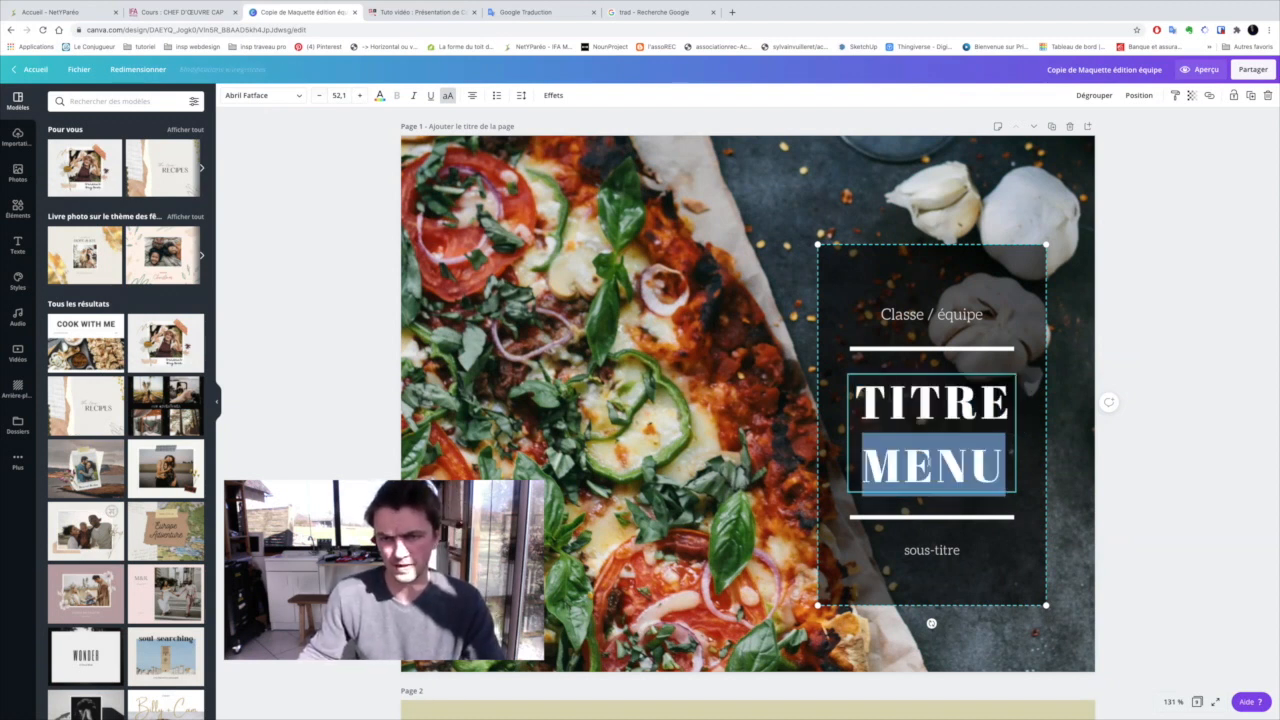
{"action": "triple_click", "coordinate": [925, 462]}
{"action": "type", "text": "MENU"}
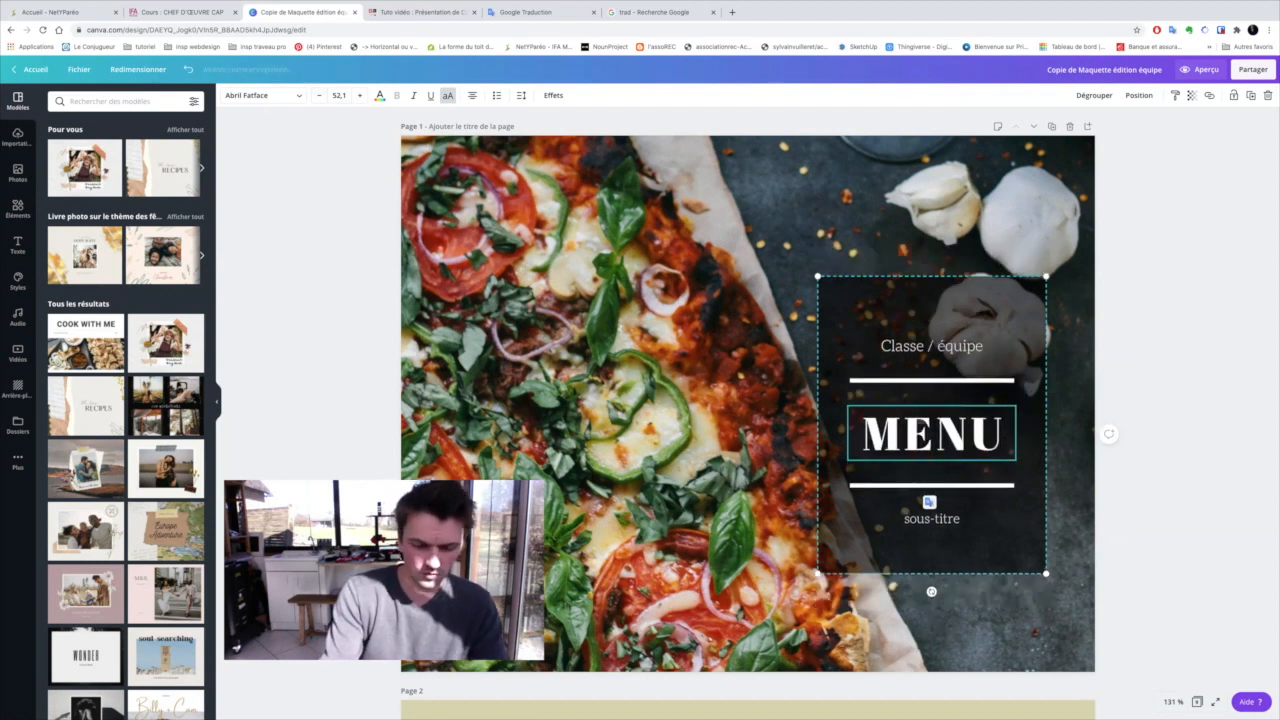
{"action": "key", "text": "Return"}
{"action": "type", "text": "NOR"}
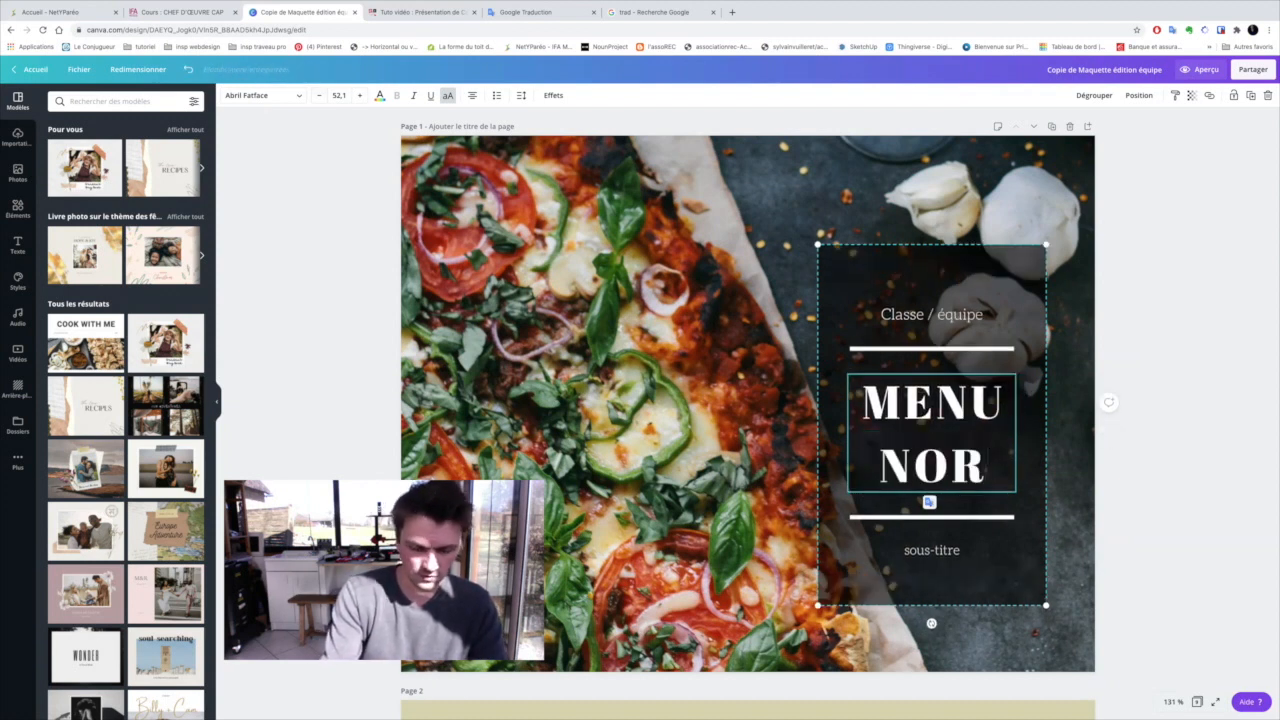
{"action": "type", "text": "MAND"}
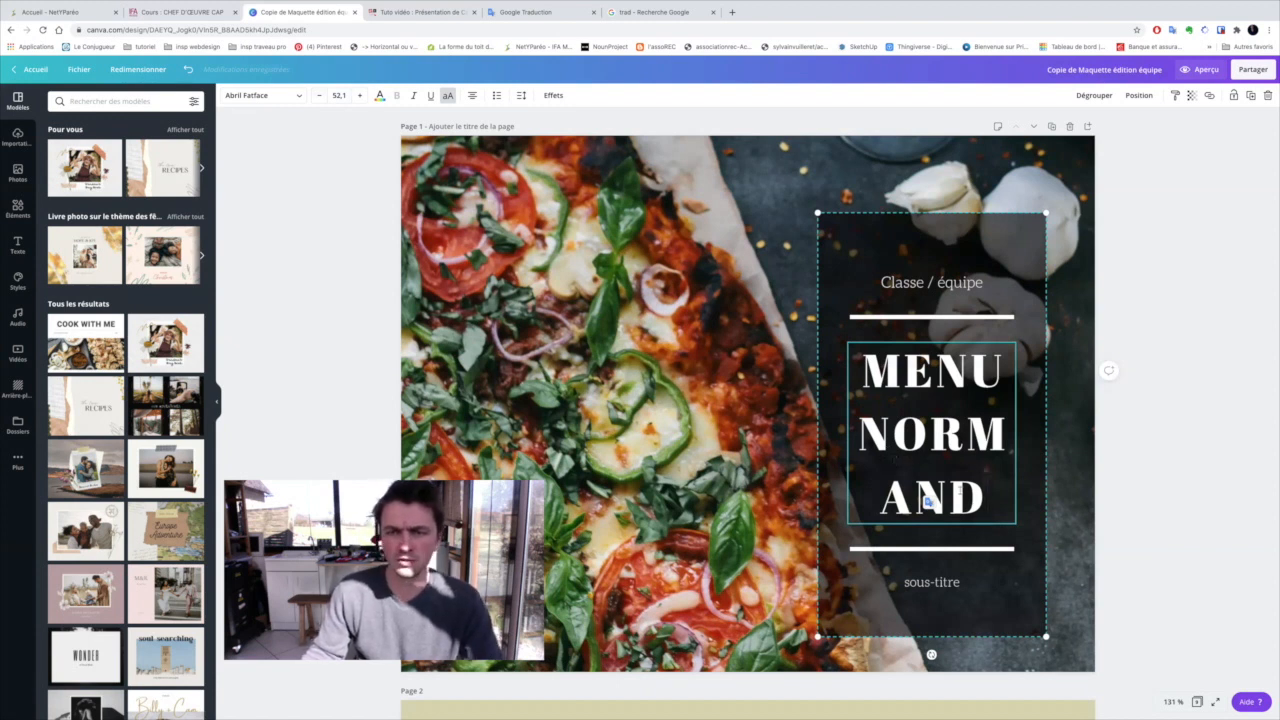
Reduce the whole cover title's font size to 31.1 so that "NORMAND" fits on one line
{"action": "left_click_drag", "start_coordinate": [990, 504], "coordinate": [862, 378]}
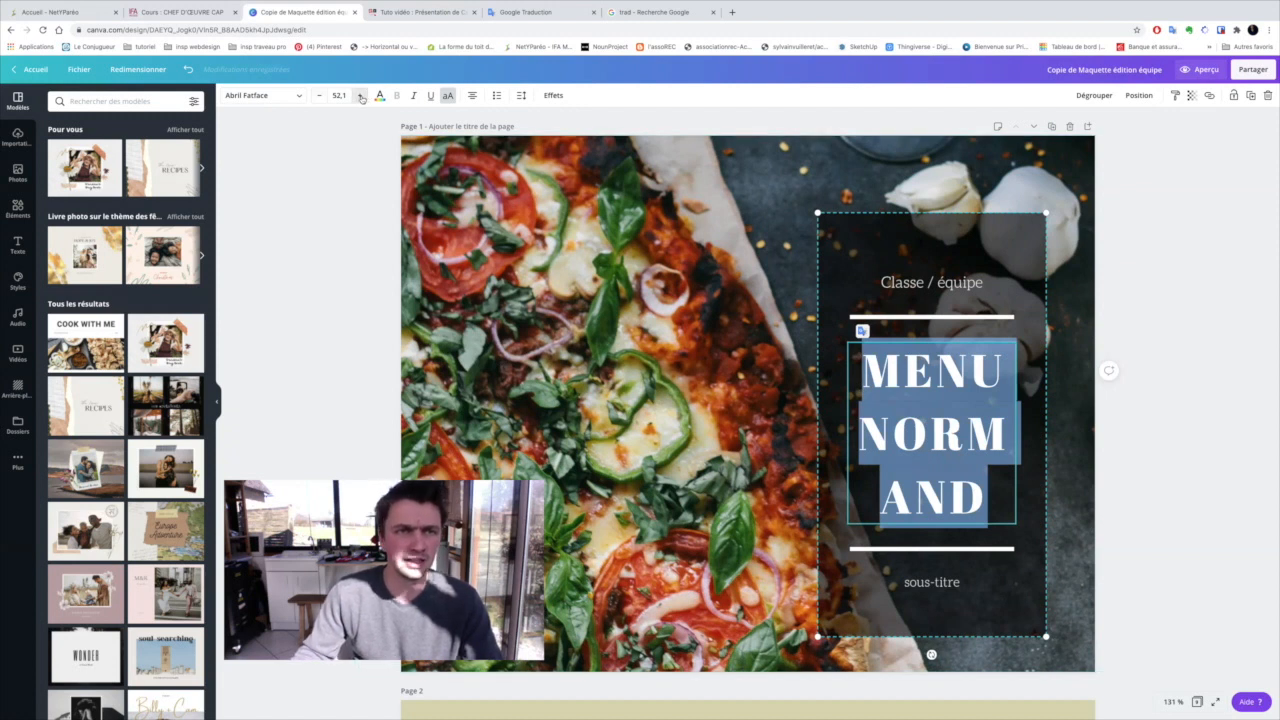
{"action": "left_click", "coordinate": [318, 95]}
{"action": "left_click", "coordinate": [318, 95]}
{"action": "left_click", "coordinate": [318, 95]}
{"action": "left_click", "coordinate": [318, 95]}
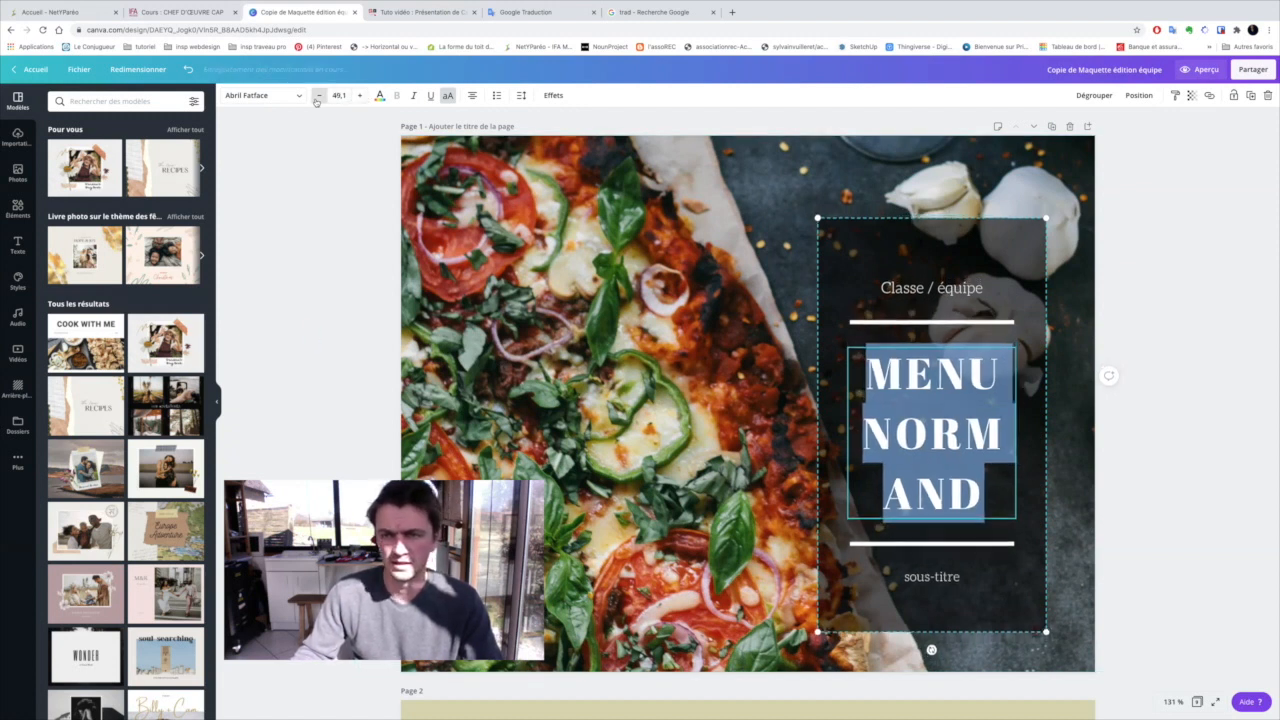
{"action": "left_click", "coordinate": [318, 95]}
{"action": "left_click", "coordinate": [318, 95]}
{"action": "left_click", "coordinate": [318, 95]}
{"action": "left_click", "coordinate": [318, 95]}
{"action": "left_click", "coordinate": [318, 95]}
{"action": "left_click", "coordinate": [318, 95]}
{"action": "left_click", "coordinate": [318, 95]}
{"action": "left_click", "coordinate": [318, 95]}
{"action": "left_click", "coordinate": [318, 95]}
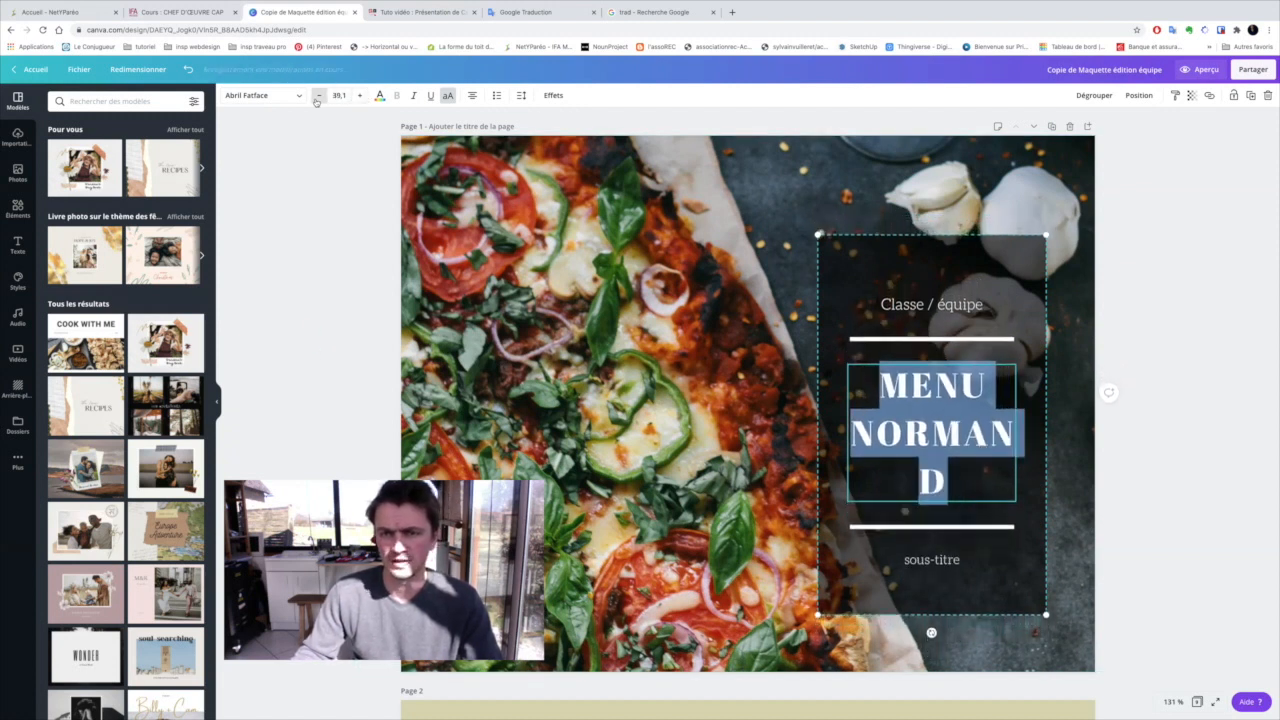
{"action": "left_click", "coordinate": [318, 95]}
{"action": "left_click", "coordinate": [318, 95]}
{"action": "left_click", "coordinate": [318, 95]}
{"action": "left_click", "coordinate": [318, 95]}
{"action": "left_click", "coordinate": [318, 95]}
{"action": "left_click", "coordinate": [318, 95]}
{"action": "left_click", "coordinate": [318, 95]}
{"action": "left_click", "coordinate": [318, 95]}
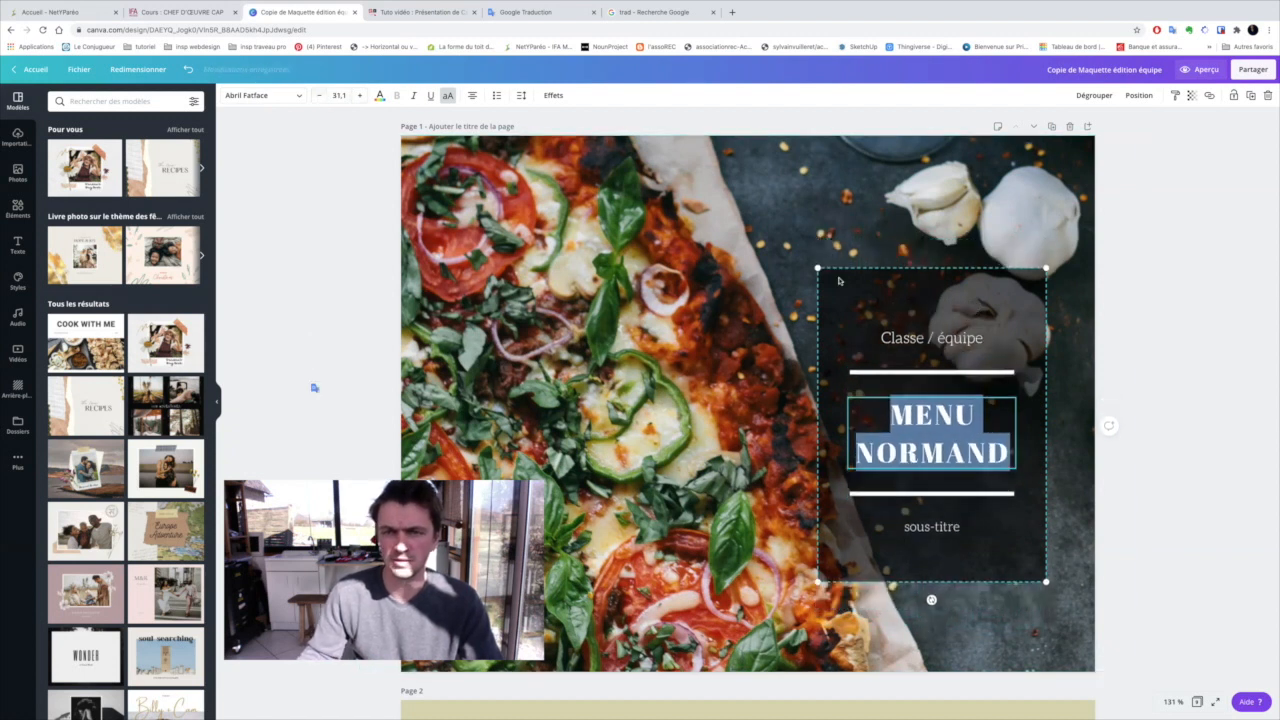
Enlarge the grouped title block on the cover and reposition it slightly over the garlic area of the photo
{"action": "left_click_drag", "start_coordinate": [808, 255], "coordinate": [739, 160]}
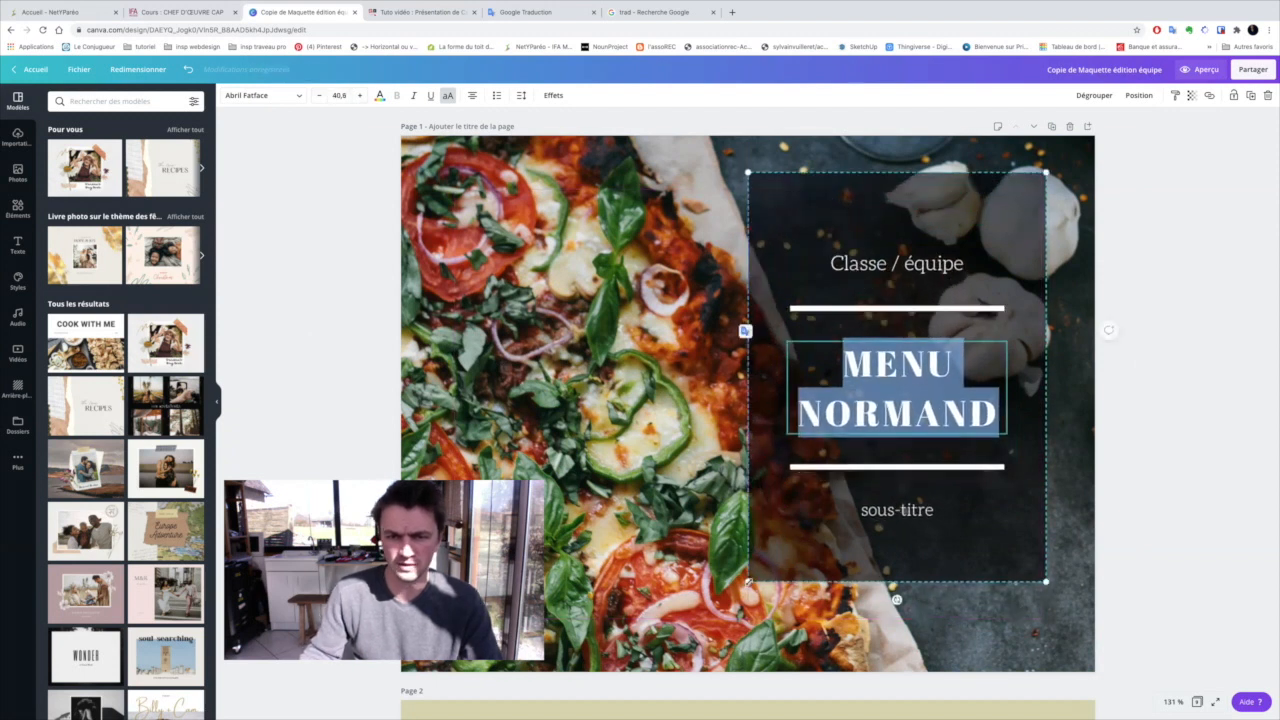
{"action": "left_click_drag", "start_coordinate": [748, 581], "coordinate": [730, 607]}
{"action": "left_click_drag", "start_coordinate": [840, 521], "coordinate": [860, 537]}
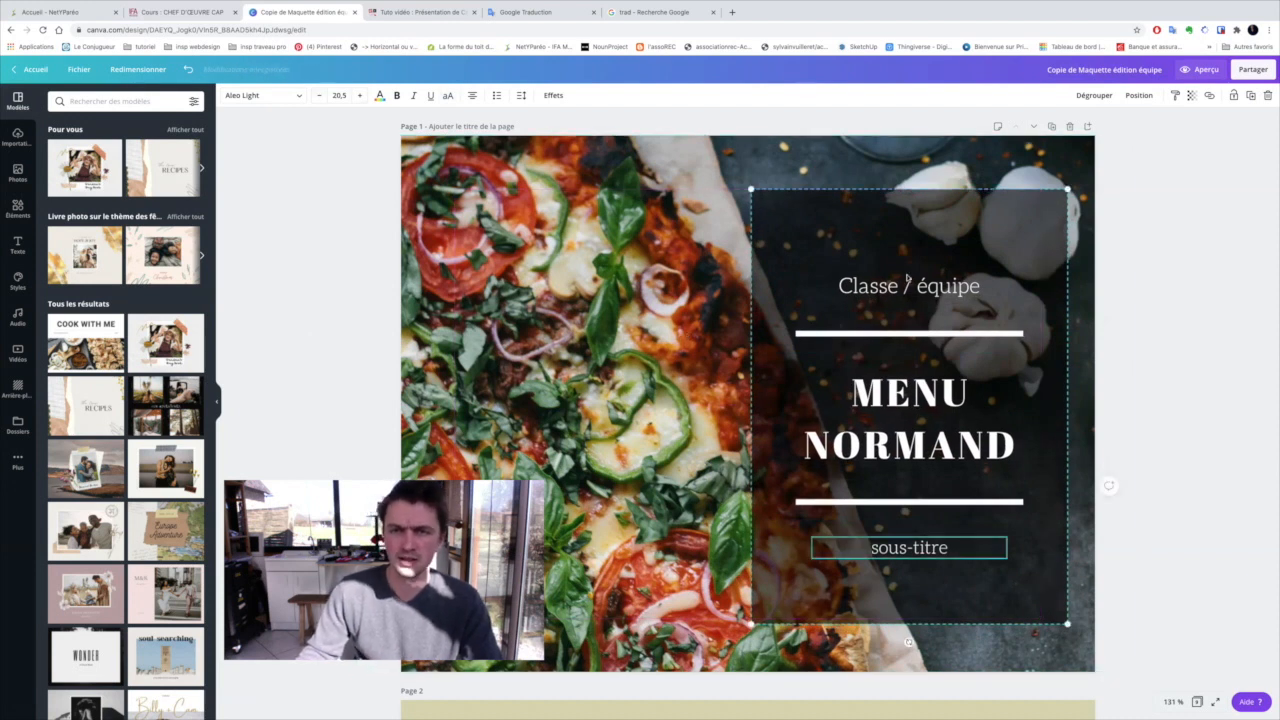
Replace the class and team line above the cover title with "CAP 2A2/Grp 1"
{"action": "left_click", "coordinate": [876, 285]}
{"action": "left_click", "coordinate": [876, 285]}
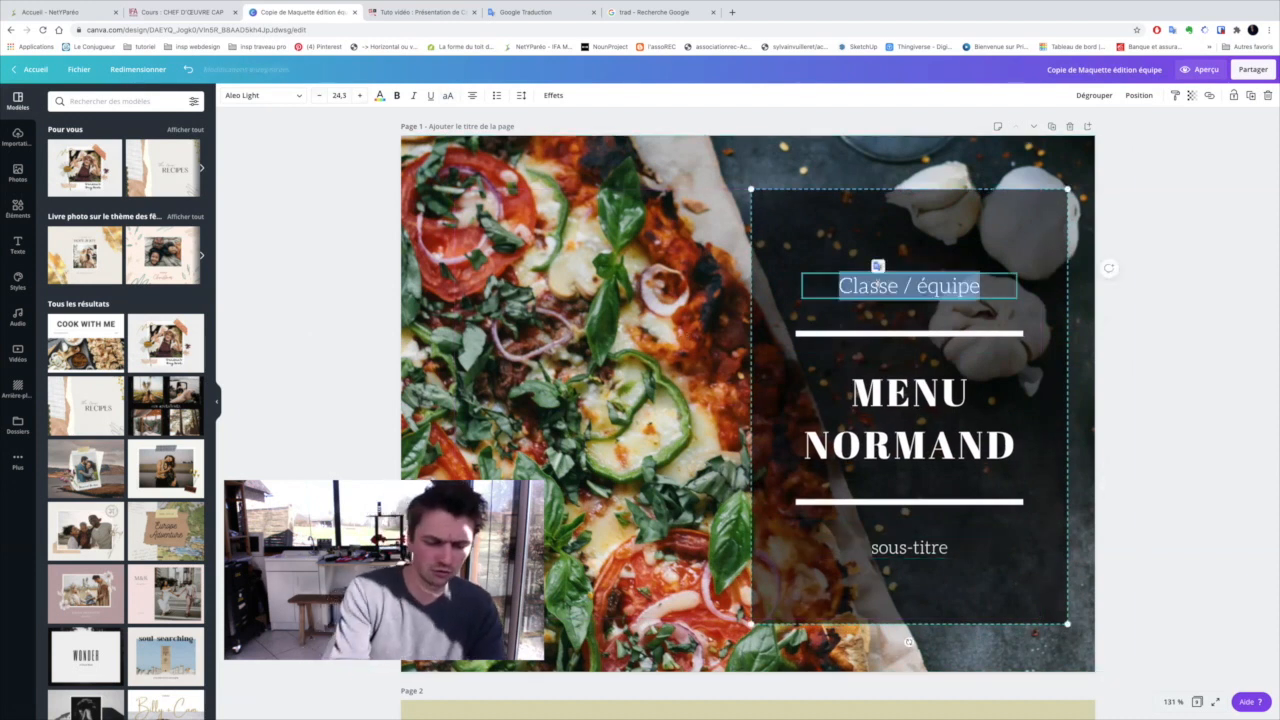
{"action": "type", "text": "CAP"}
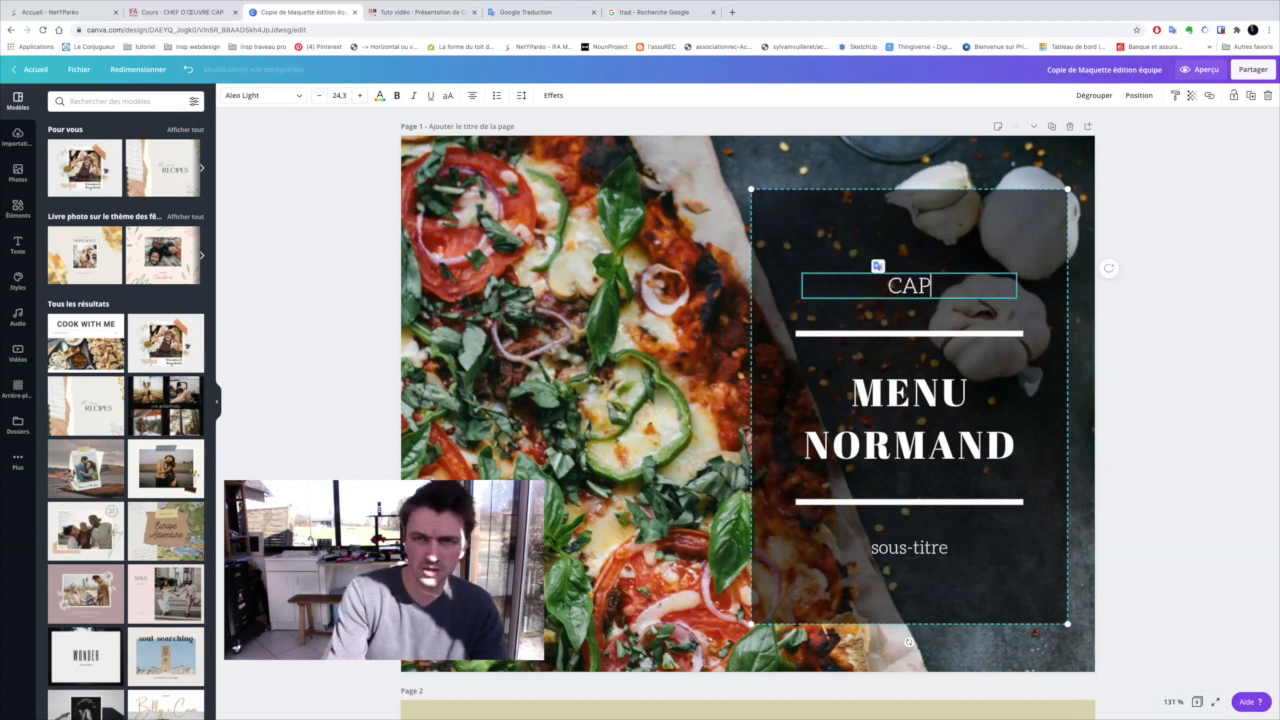
{"action": "type", "text": " 2A"}
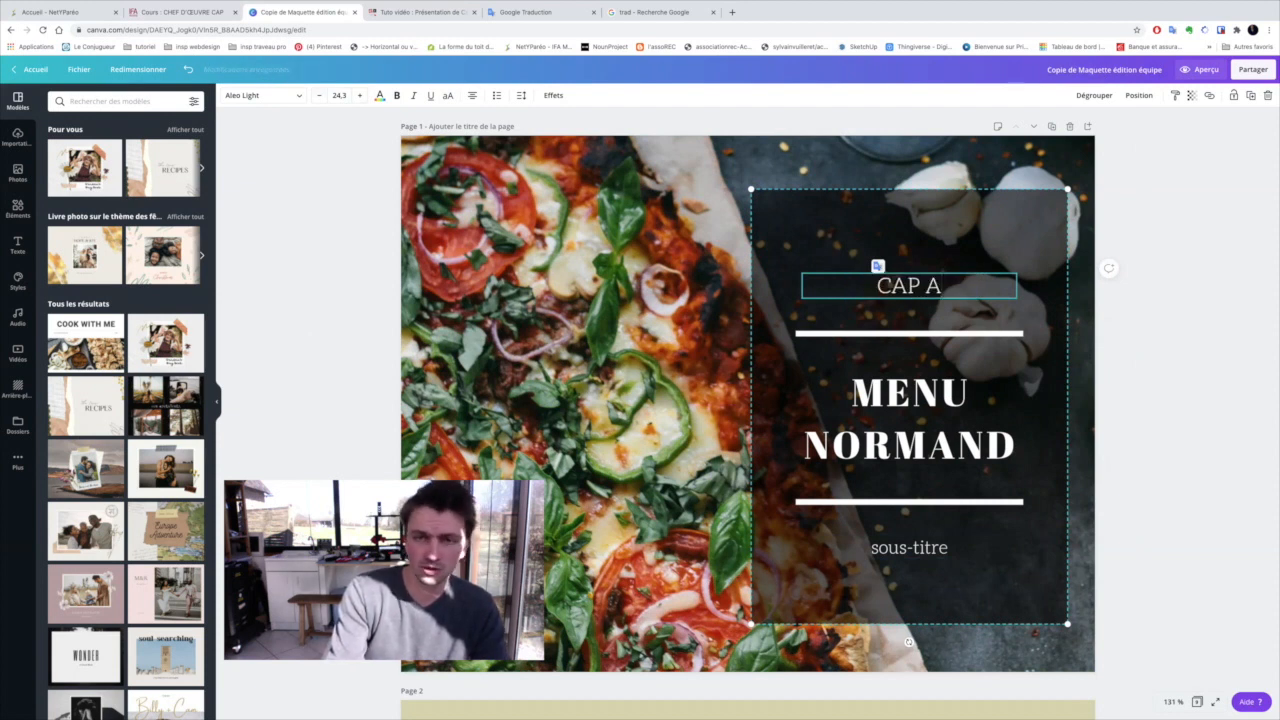
{"action": "key", "text": "BackSpace"}
{"action": "type", "text": "2A2"}
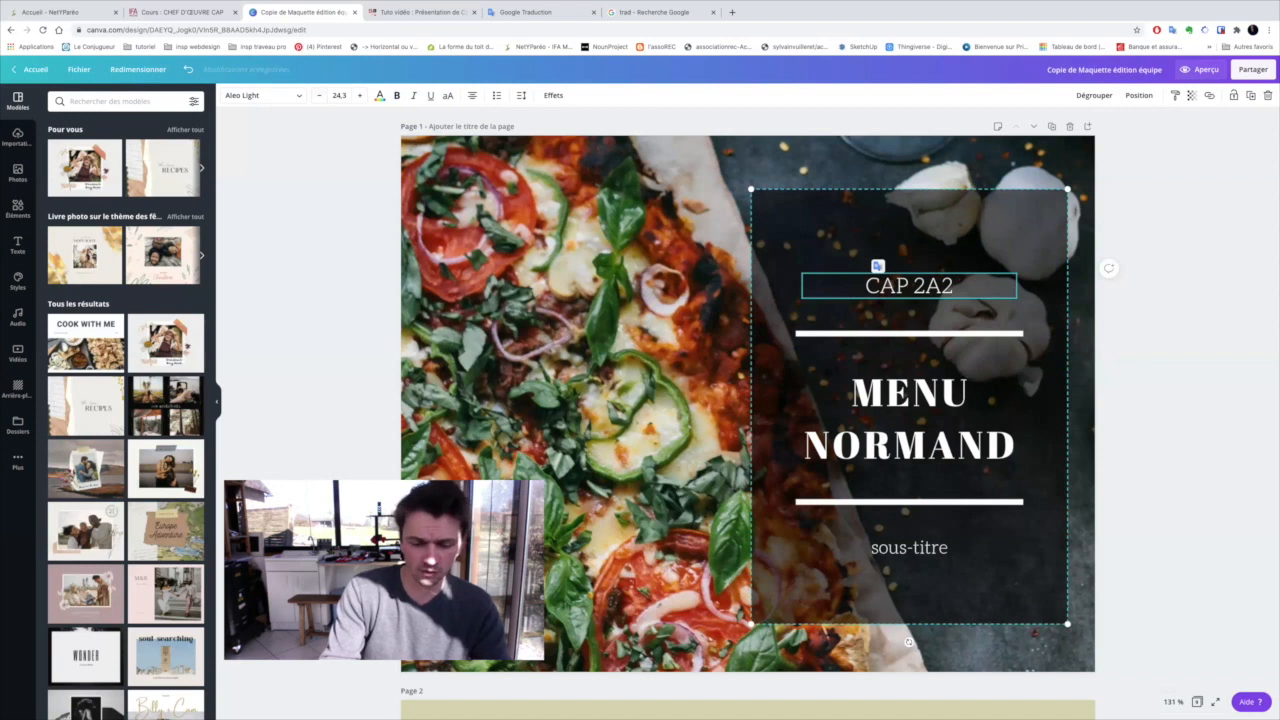
{"action": "type", "text": "/"}
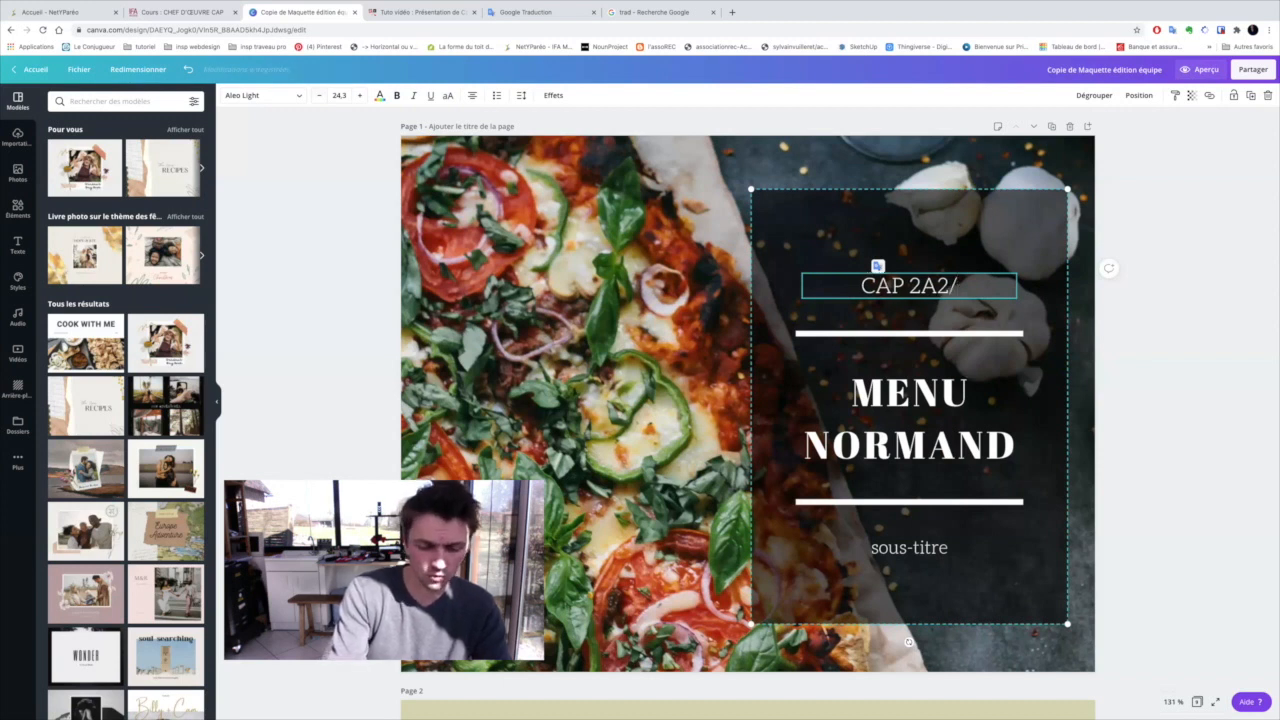
{"action": "type", "text": "Gr"}
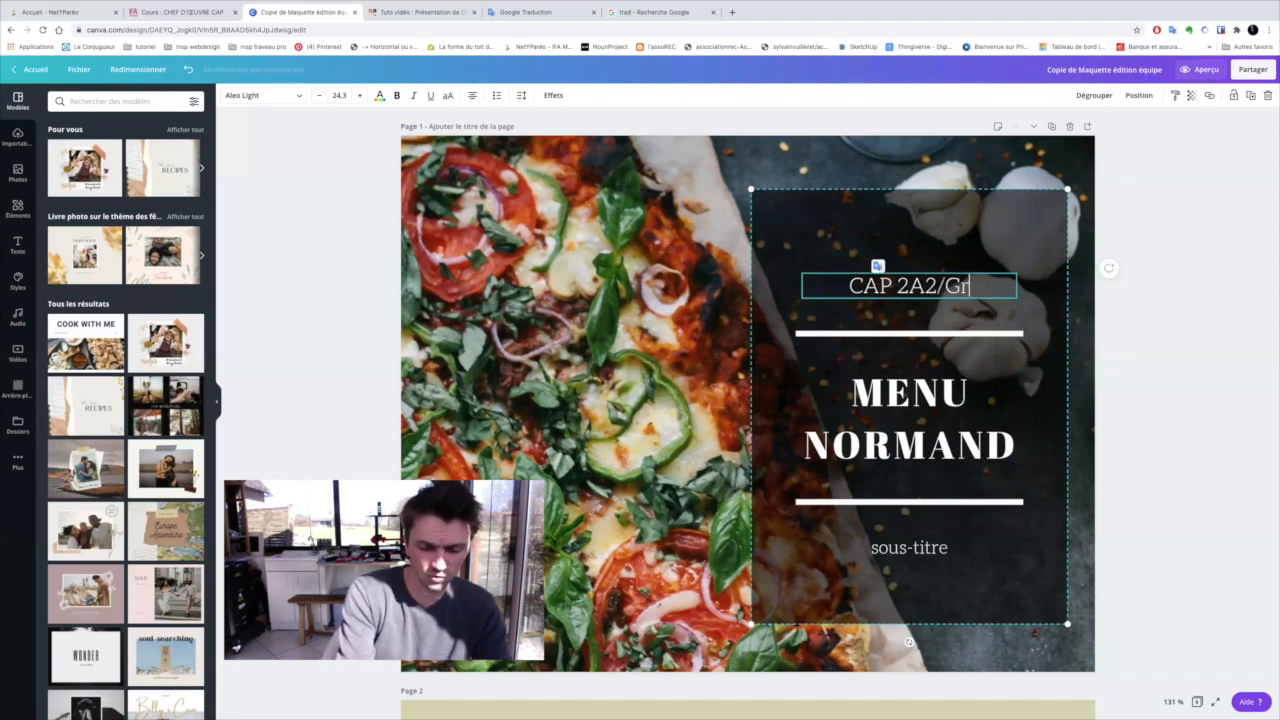
{"action": "type", "text": "p 1"}
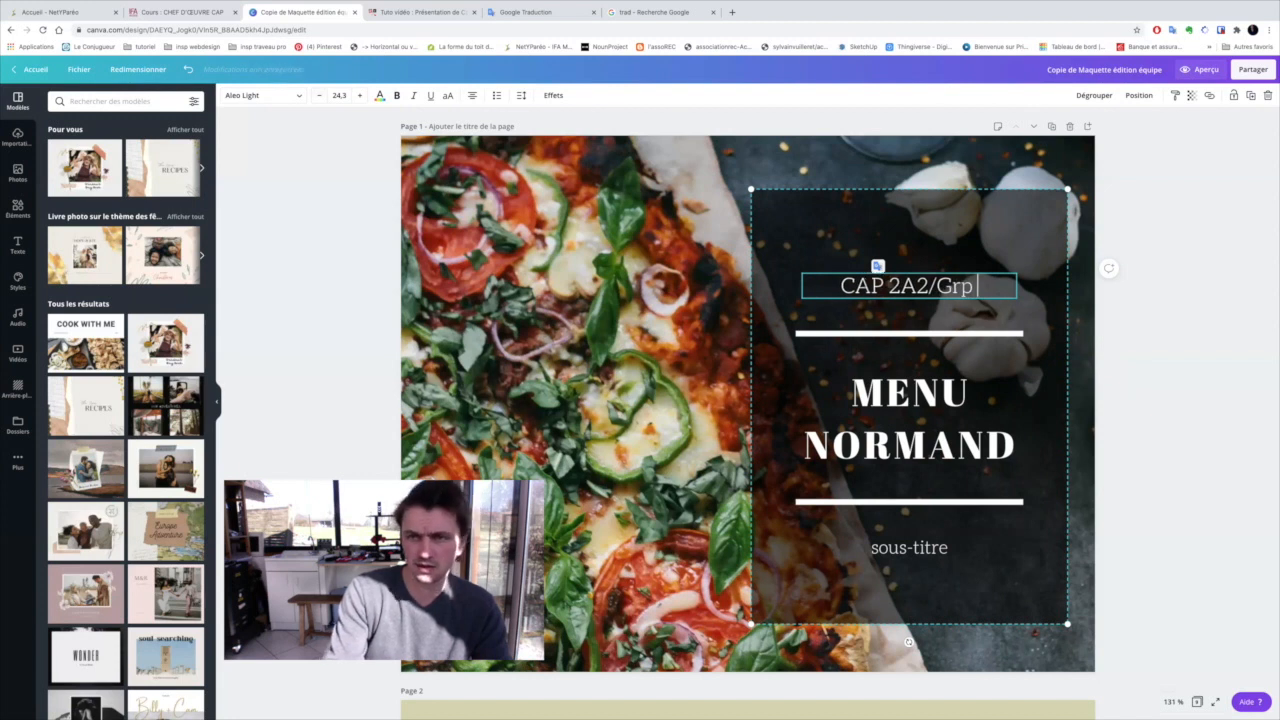
Replace the cover subtitle below the title with "à la découverte des produit normand"
{"action": "left_click", "coordinate": [899, 553]}
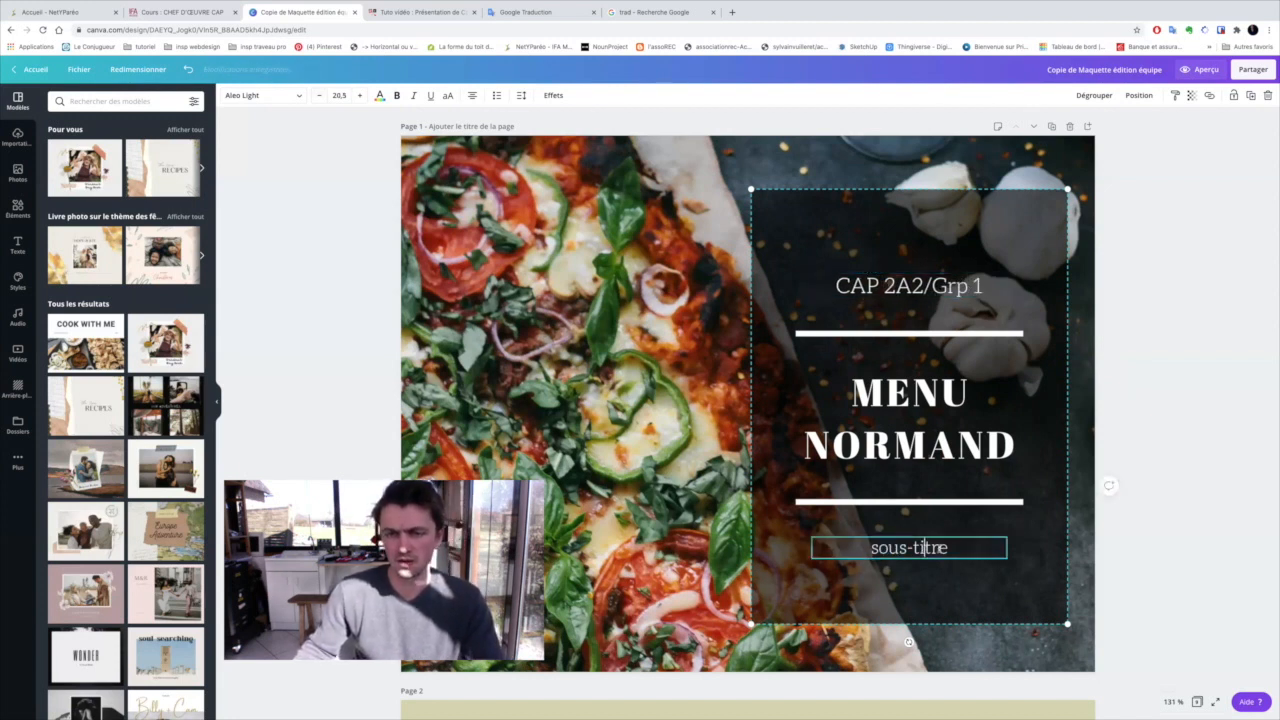
{"action": "left_click_drag", "start_coordinate": [946, 547], "coordinate": [871, 548]}
{"action": "type", "text": "à"}
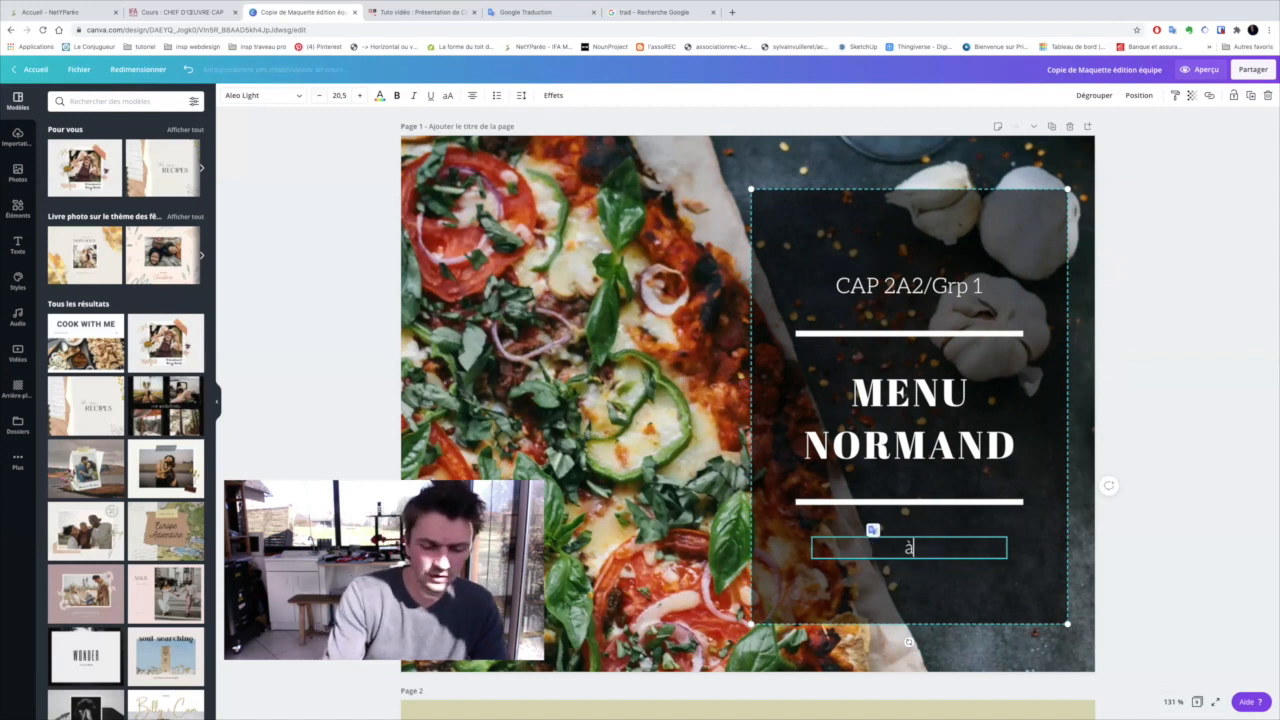
{"action": "type", "text": " la d"}
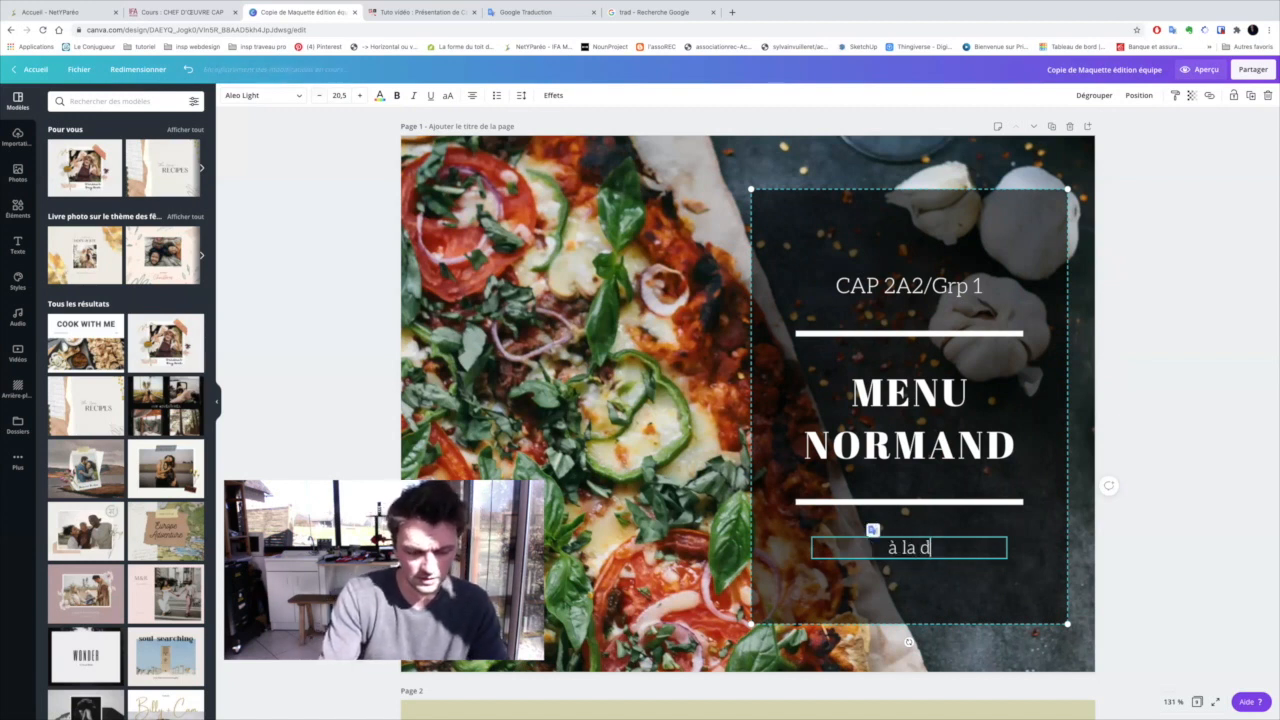
{"action": "type", "text": "écouver"}
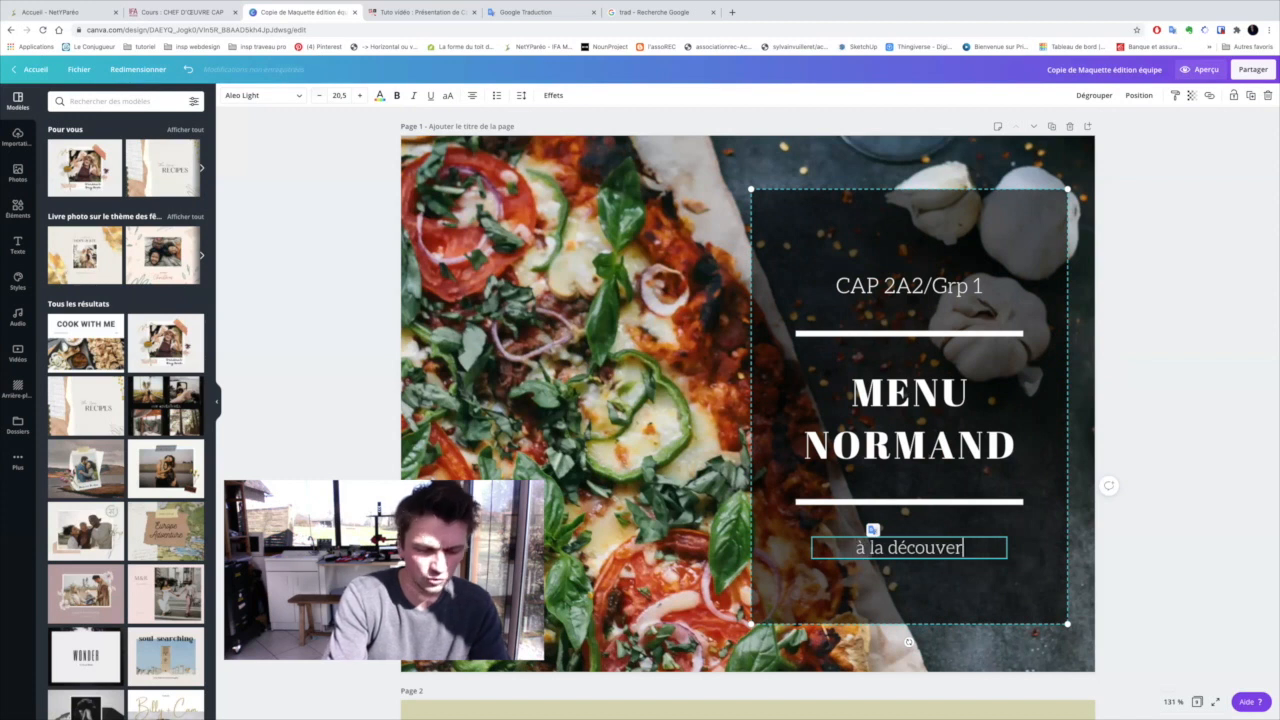
{"action": "type", "text": "te des p"}
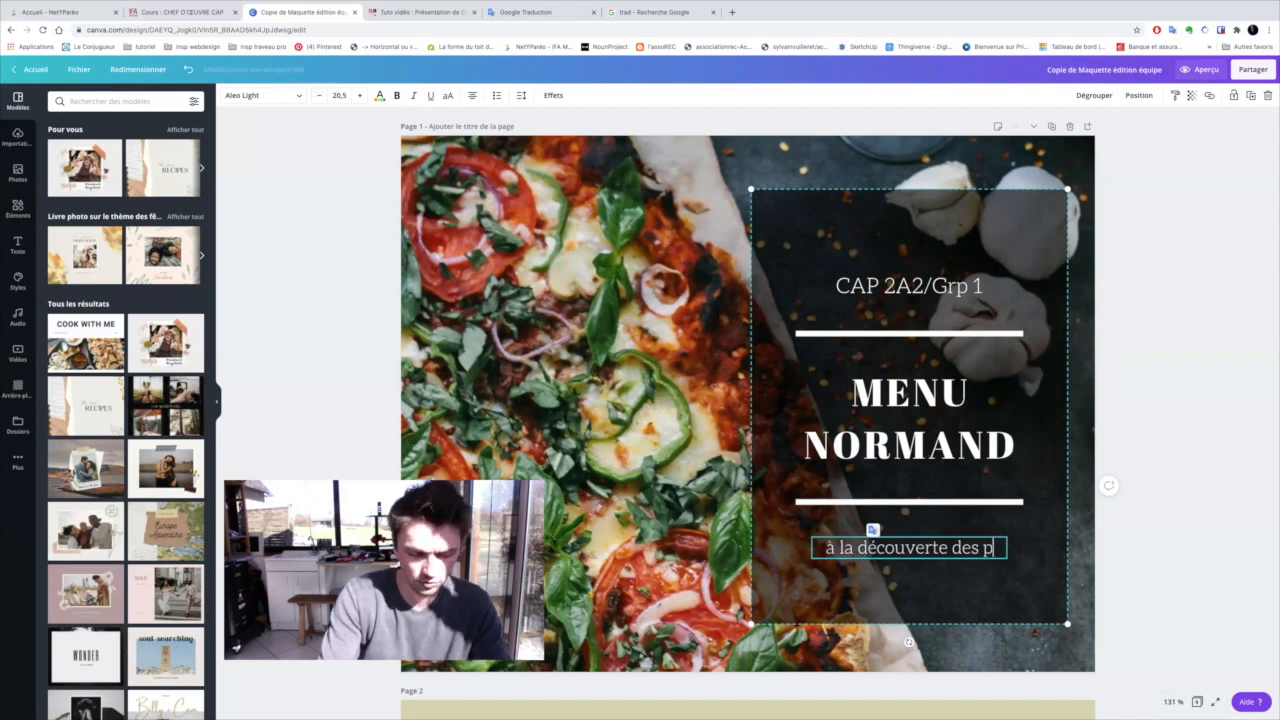
{"action": "type", "text": "roduit normand"}
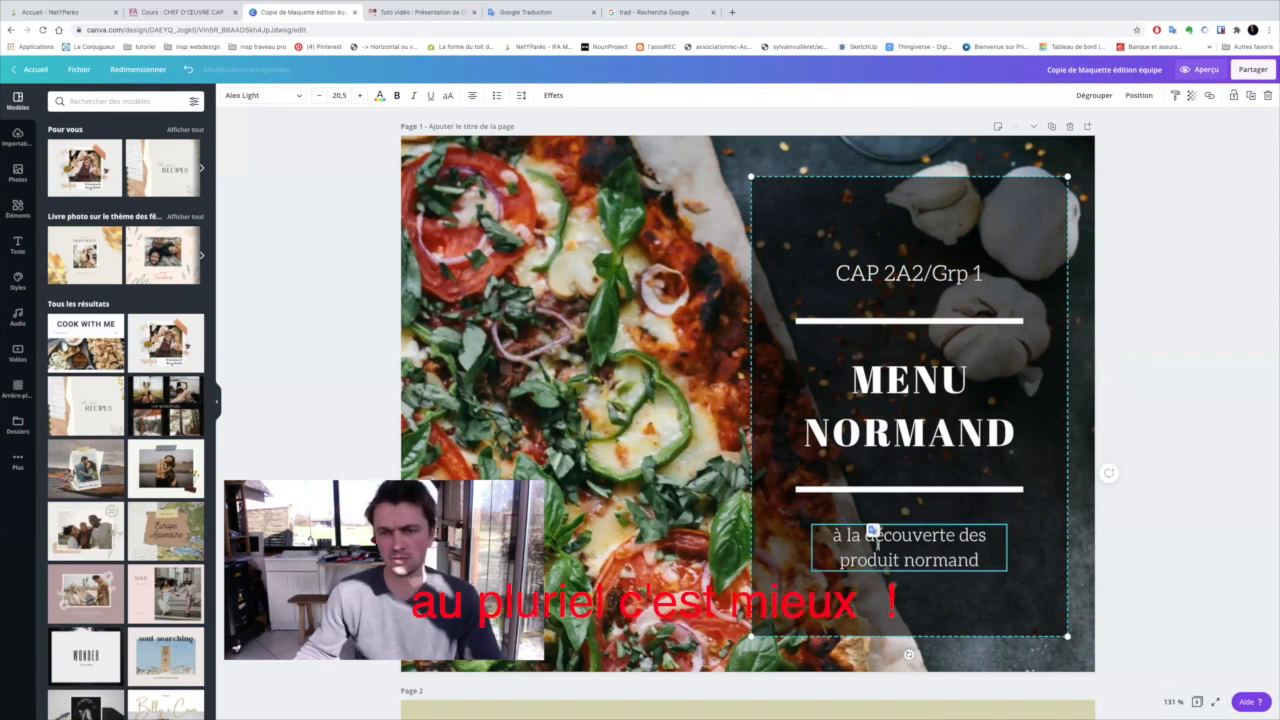
{"action": "left_click", "coordinate": [1090, 545]}
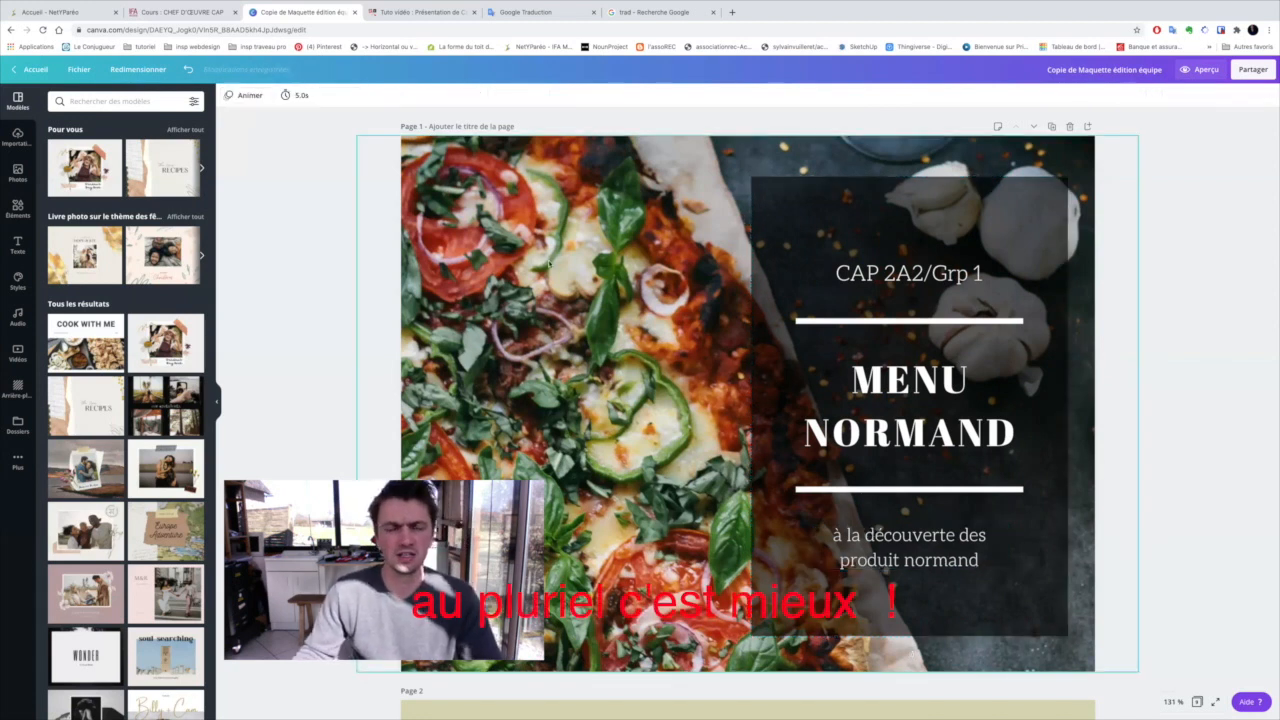
Search the photo library for "normandie" to find a new cover background
{"action": "left_click", "coordinate": [547, 264]}
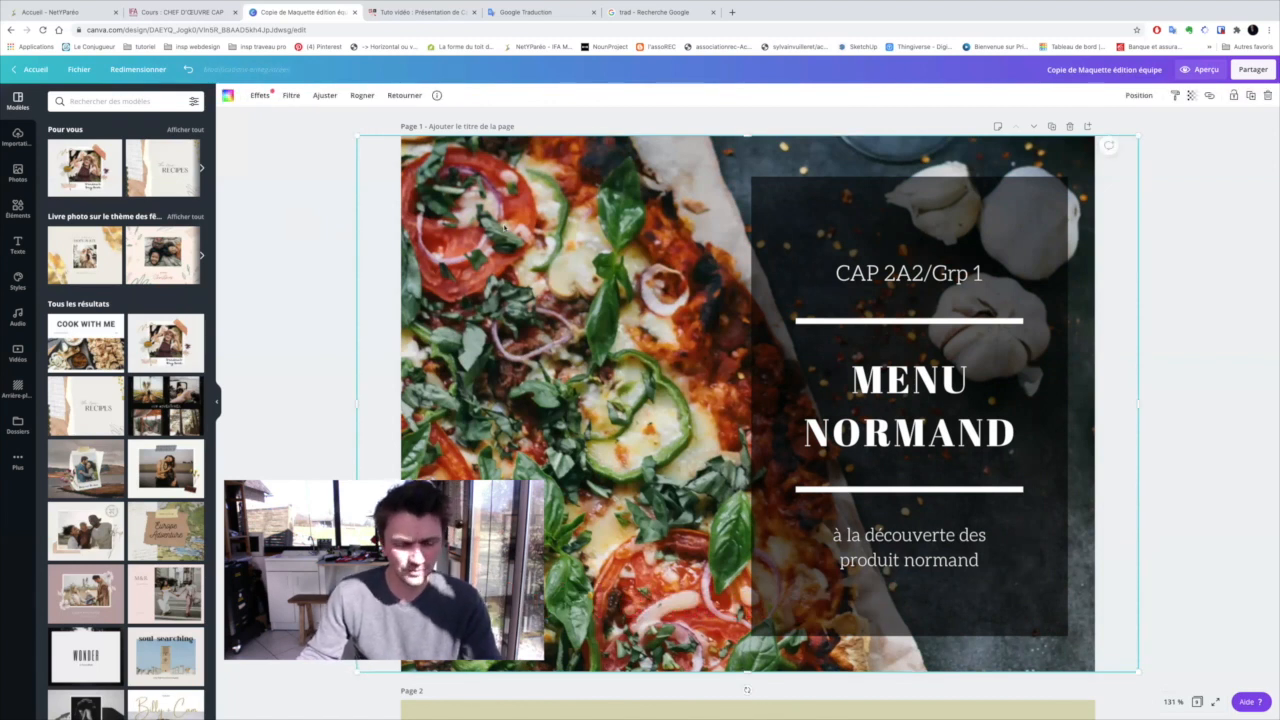
{"action": "left_click", "coordinate": [90, 102]}
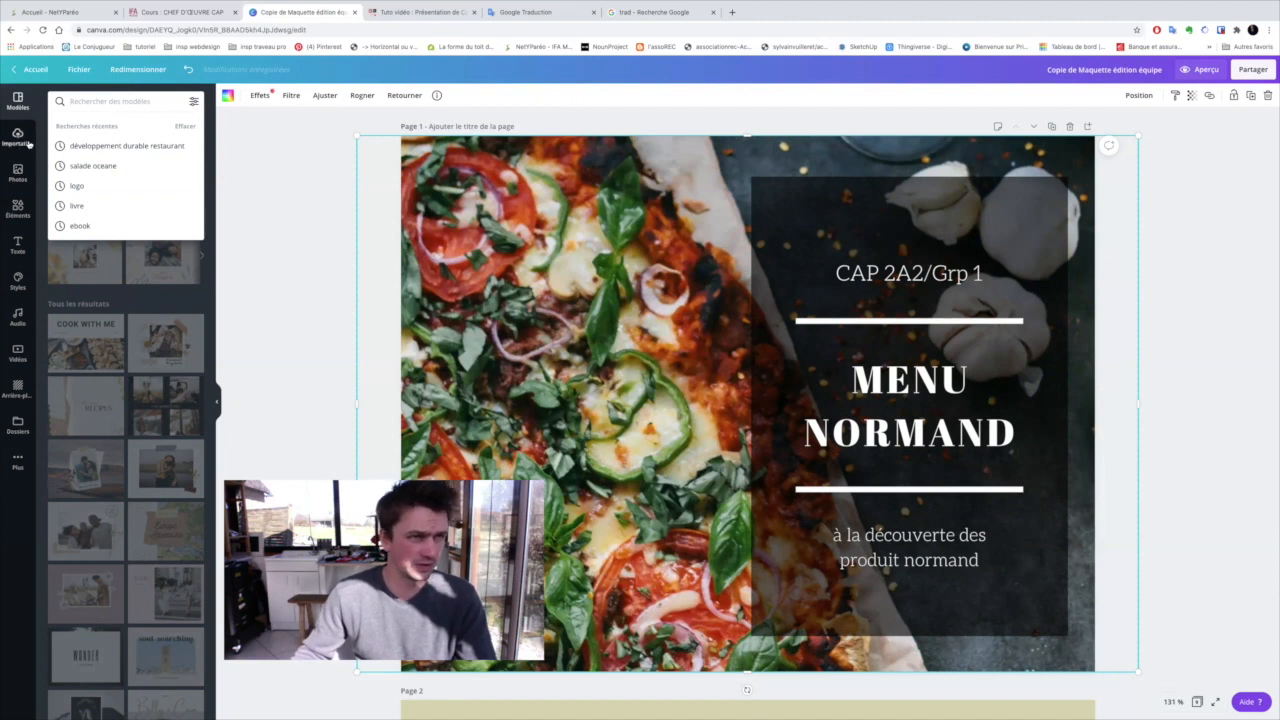
{"action": "left_click", "coordinate": [19, 176]}
{"action": "left_click", "coordinate": [99, 103]}
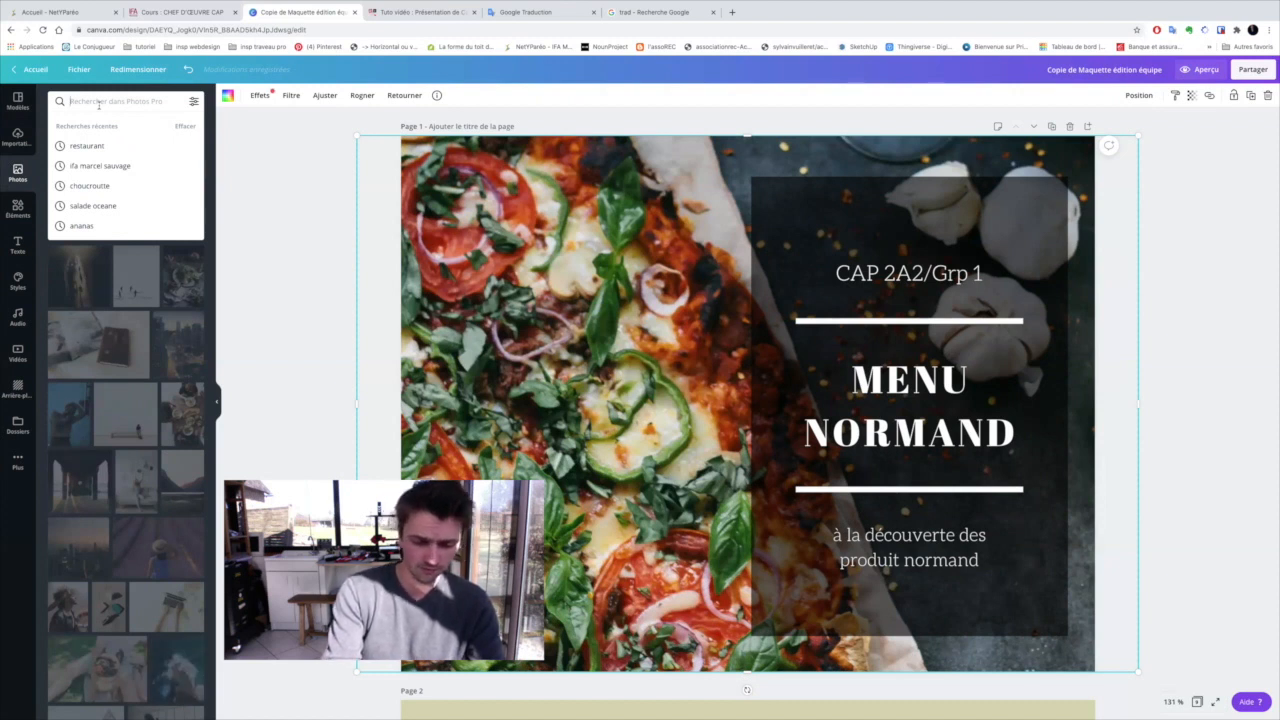
{"action": "type", "text": "norman"}
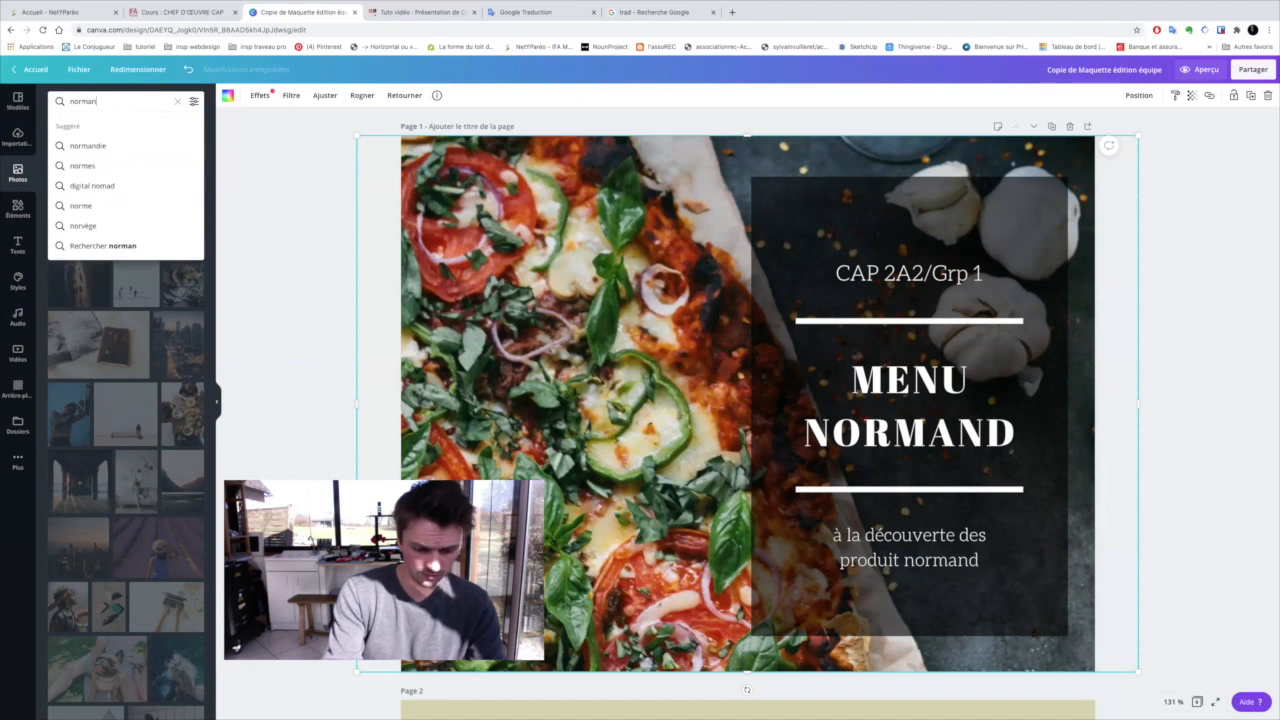
{"action": "type", "text": "di"}
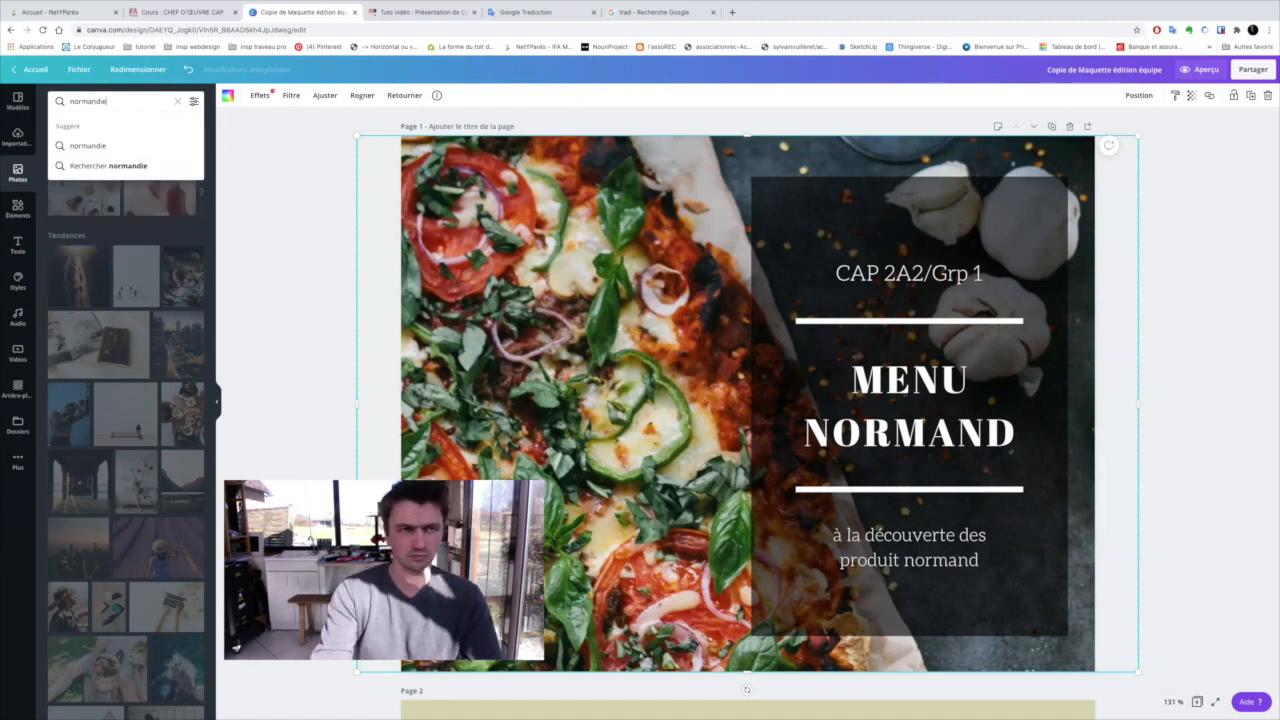
{"action": "type", "text": "e"}
{"action": "key", "text": "Return"}
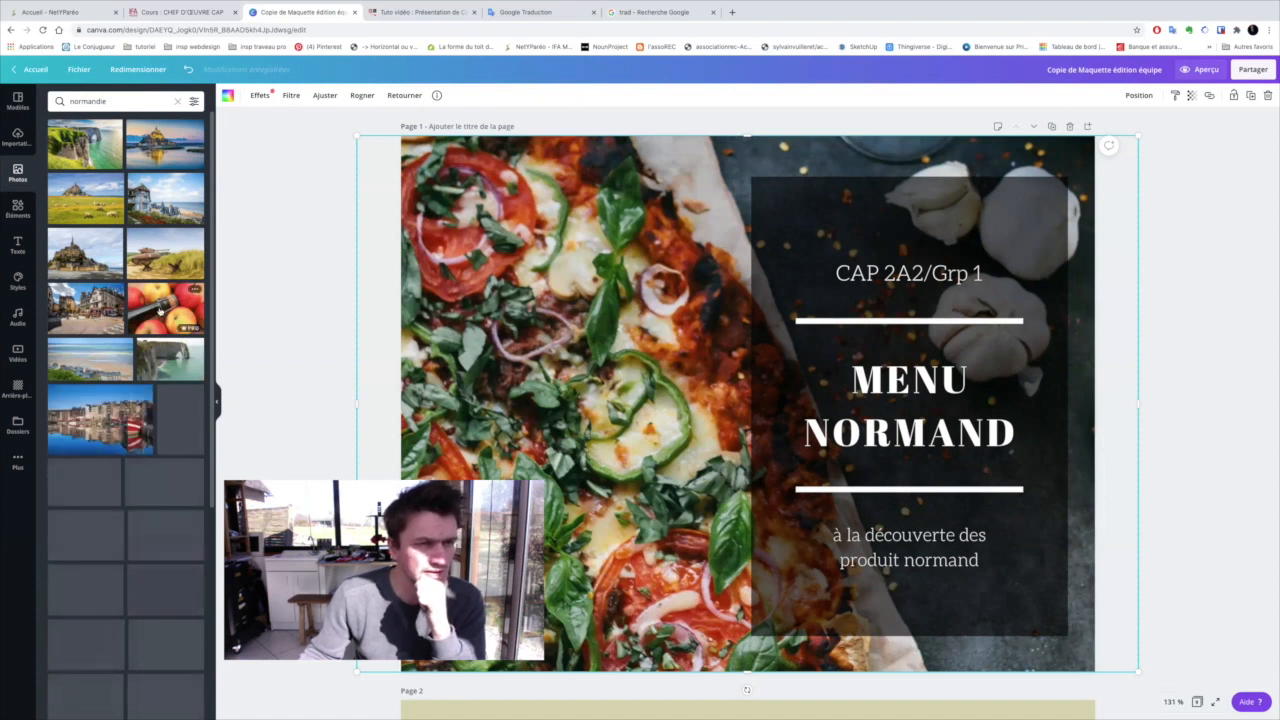
Replace the cover's pizza background with the photo of a town square with half-timbered houses
{"action": "scroll", "coordinate": [160, 312], "scroll_direction": "down", "scroll_amount": 2}
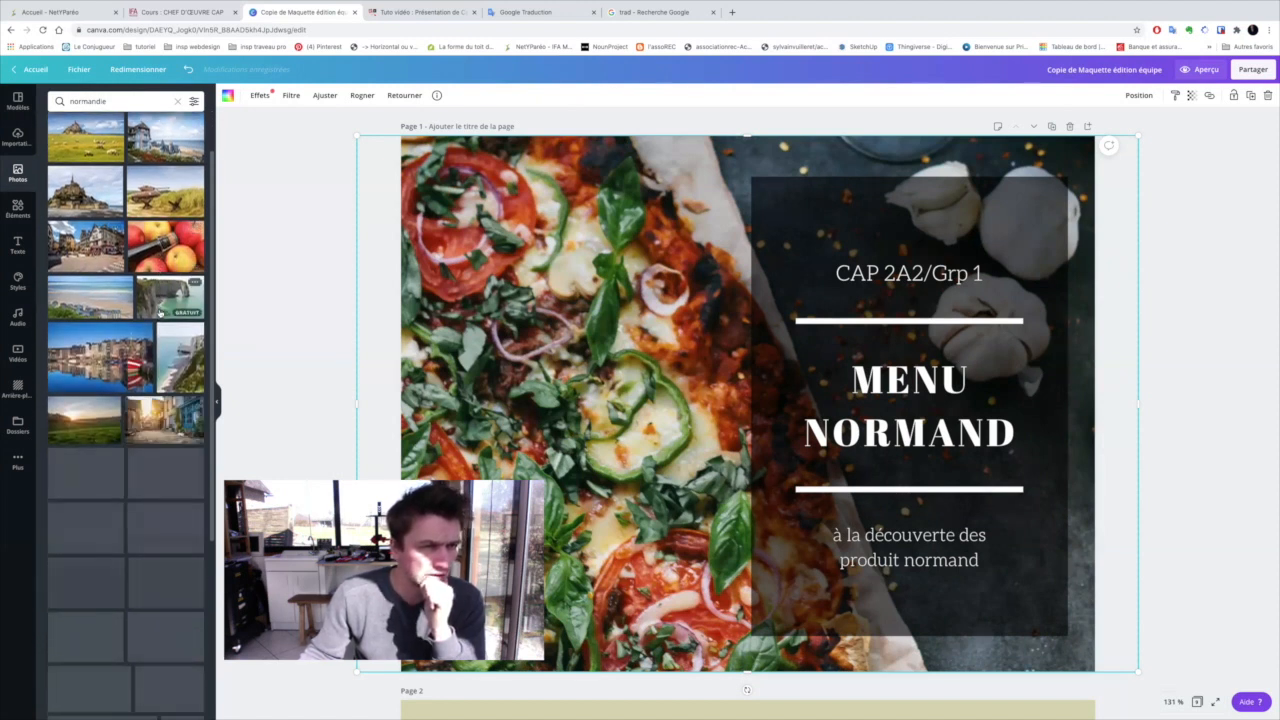
{"action": "scroll", "coordinate": [160, 312], "scroll_direction": "down", "scroll_amount": 4}
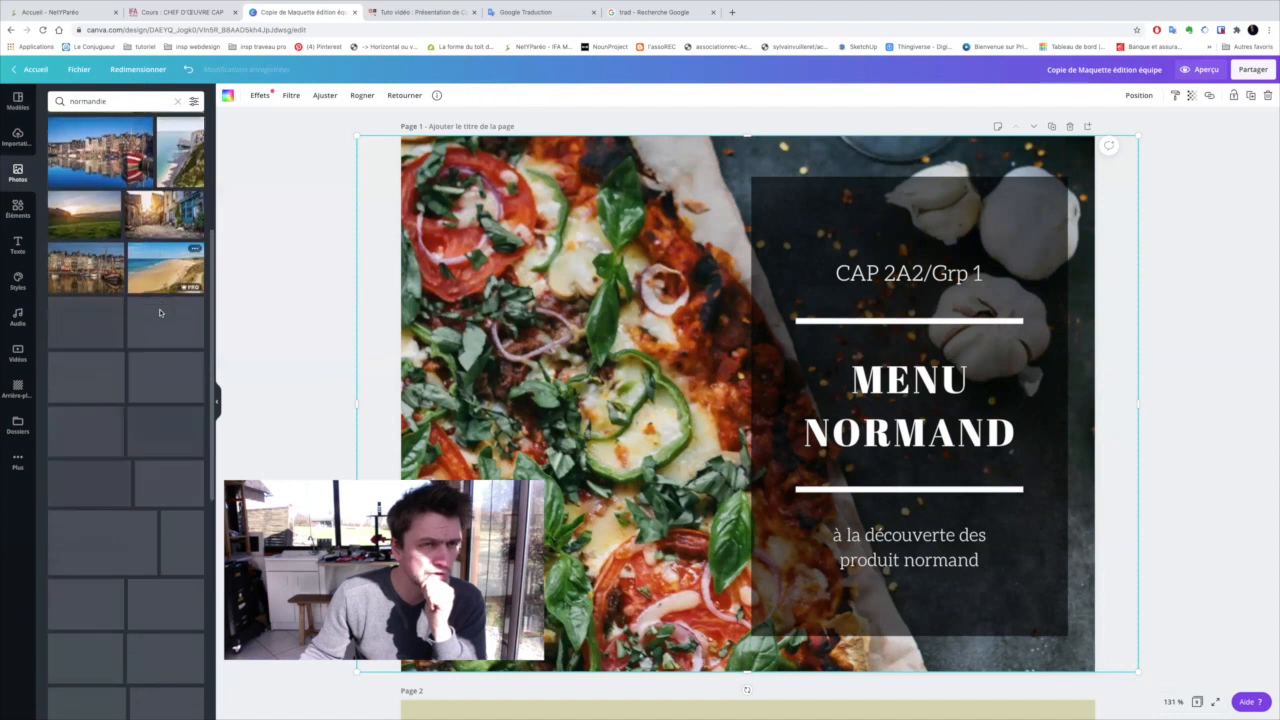
{"action": "scroll", "coordinate": [160, 312], "scroll_direction": "up", "scroll_amount": 4}
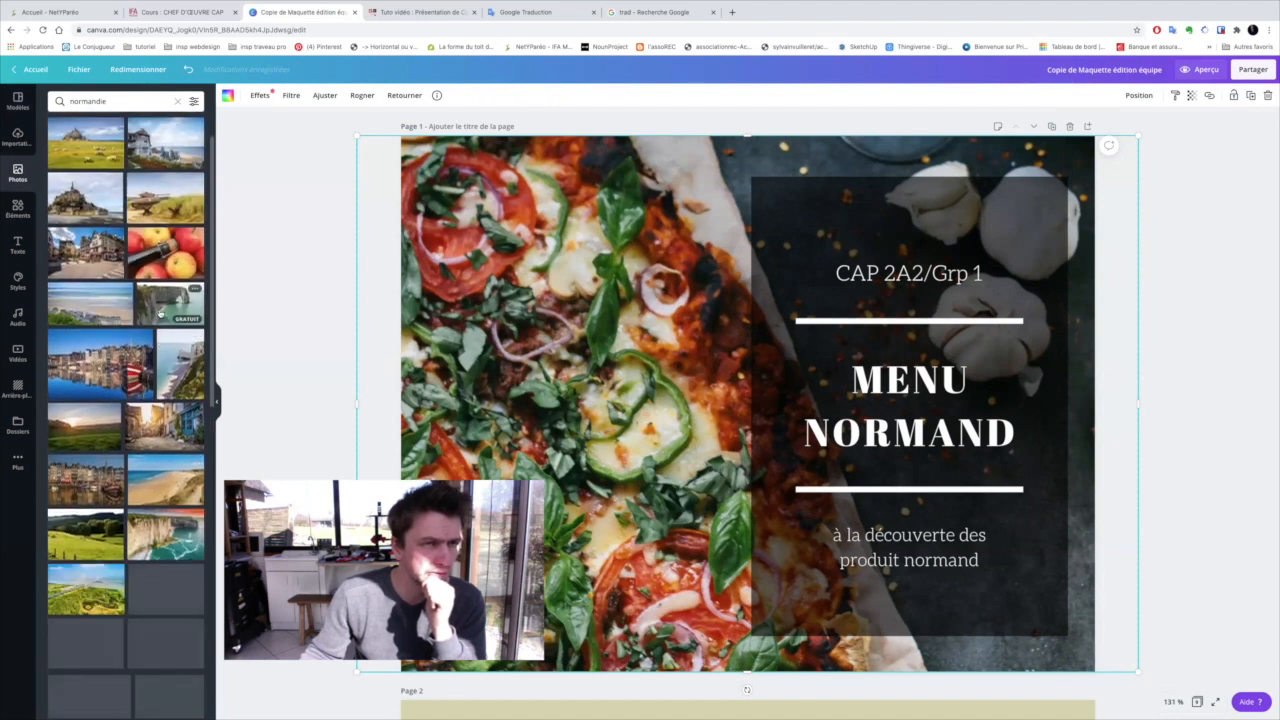
{"action": "scroll", "coordinate": [160, 313], "scroll_direction": "up", "scroll_amount": 1}
{"action": "left_click_drag", "start_coordinate": [106, 312], "coordinate": [494, 310]}
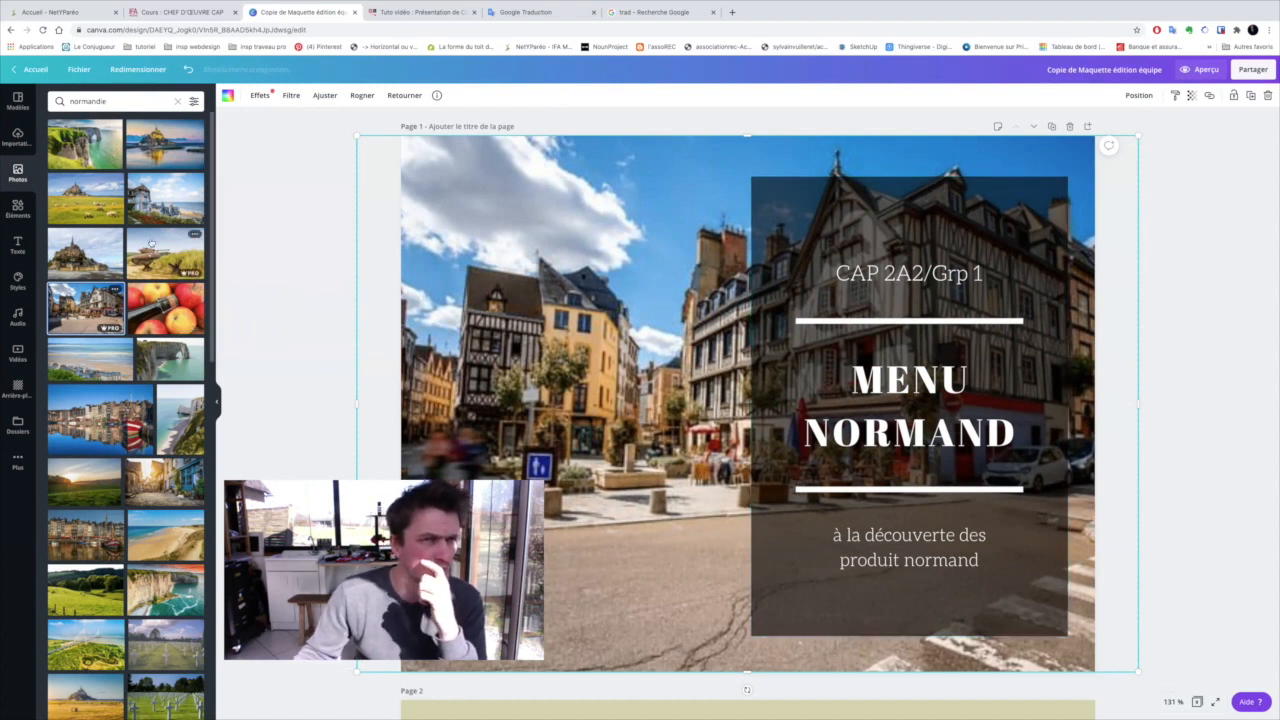
Set the free photo of the old harbour with tall house fronts and boats as the cover background
{"action": "scroll", "coordinate": [151, 243], "scroll_direction": "down", "scroll_amount": 4}
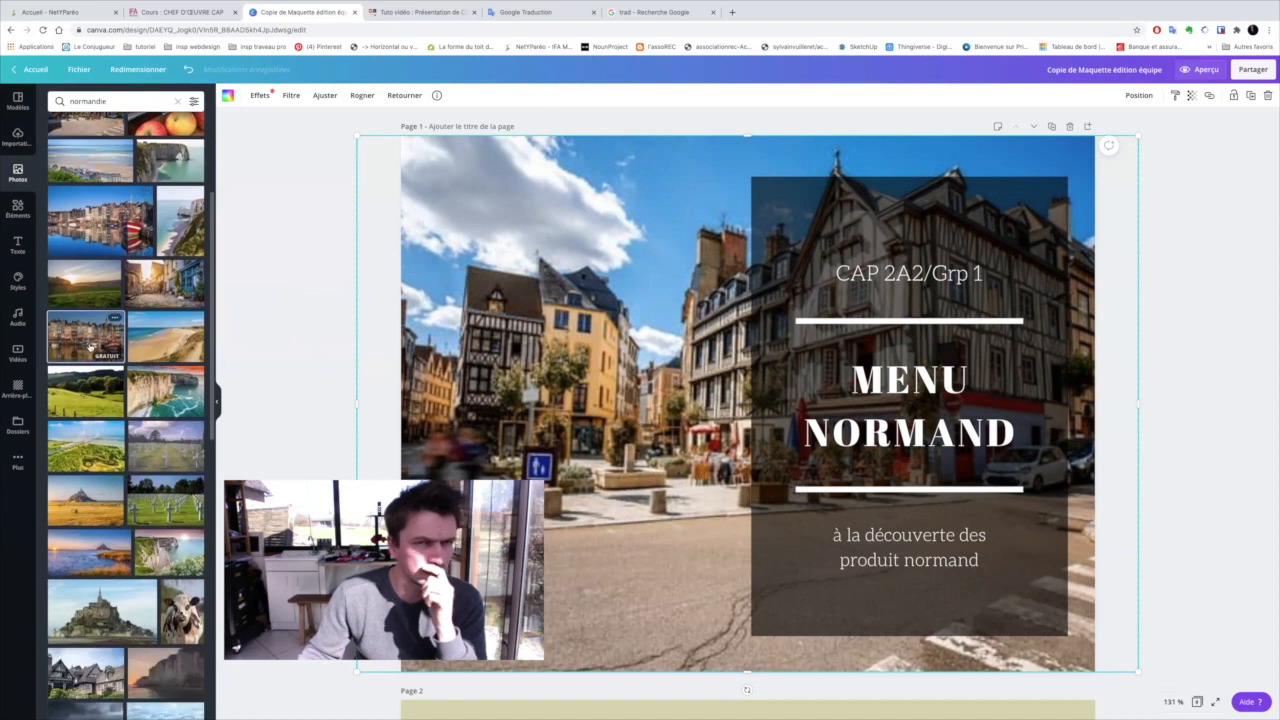
{"action": "left_click_drag", "start_coordinate": [90, 346], "coordinate": [510, 342]}
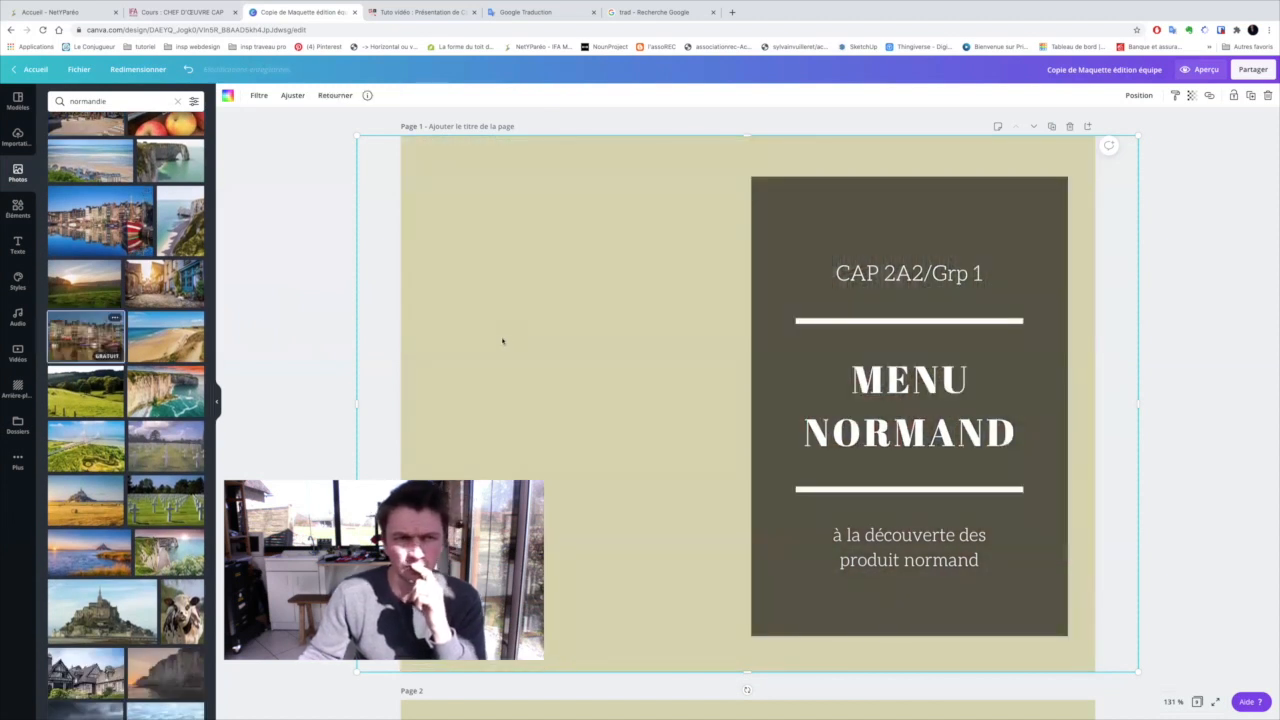
{"action": "left_click_drag", "start_coordinate": [88, 336], "coordinate": [522, 341]}
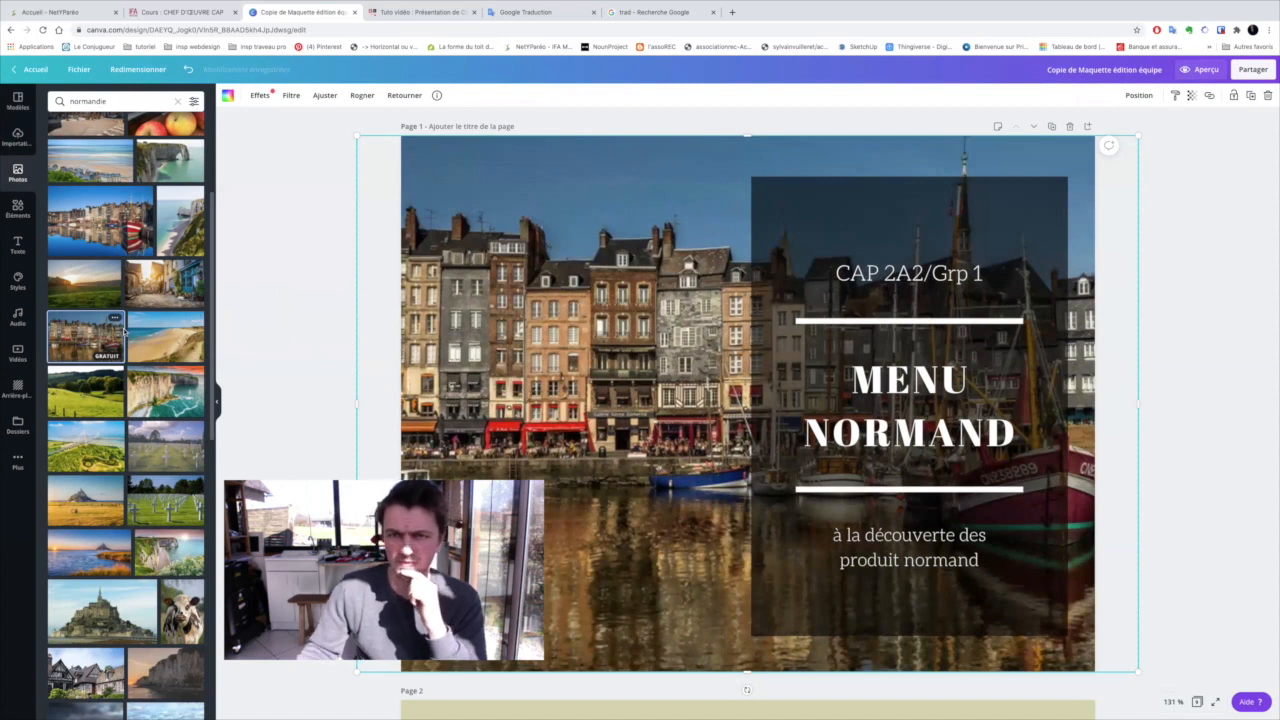
Replace the team description under the ABOUT heading on page 2 with "Ma merveilleuse équipe composé de moi et de moi."
{"action": "scroll", "coordinate": [727, 373], "scroll_direction": "down", "scroll_amount": 2}
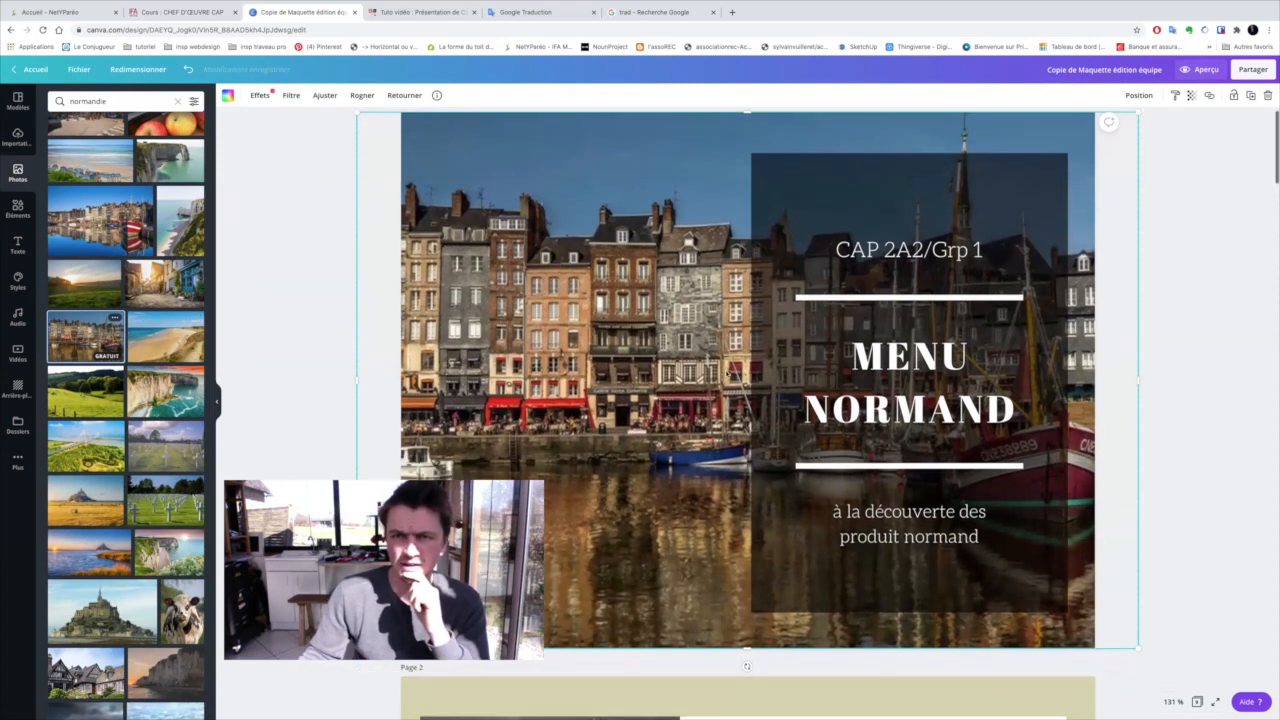
{"action": "scroll", "coordinate": [727, 373], "scroll_direction": "down", "scroll_amount": 7}
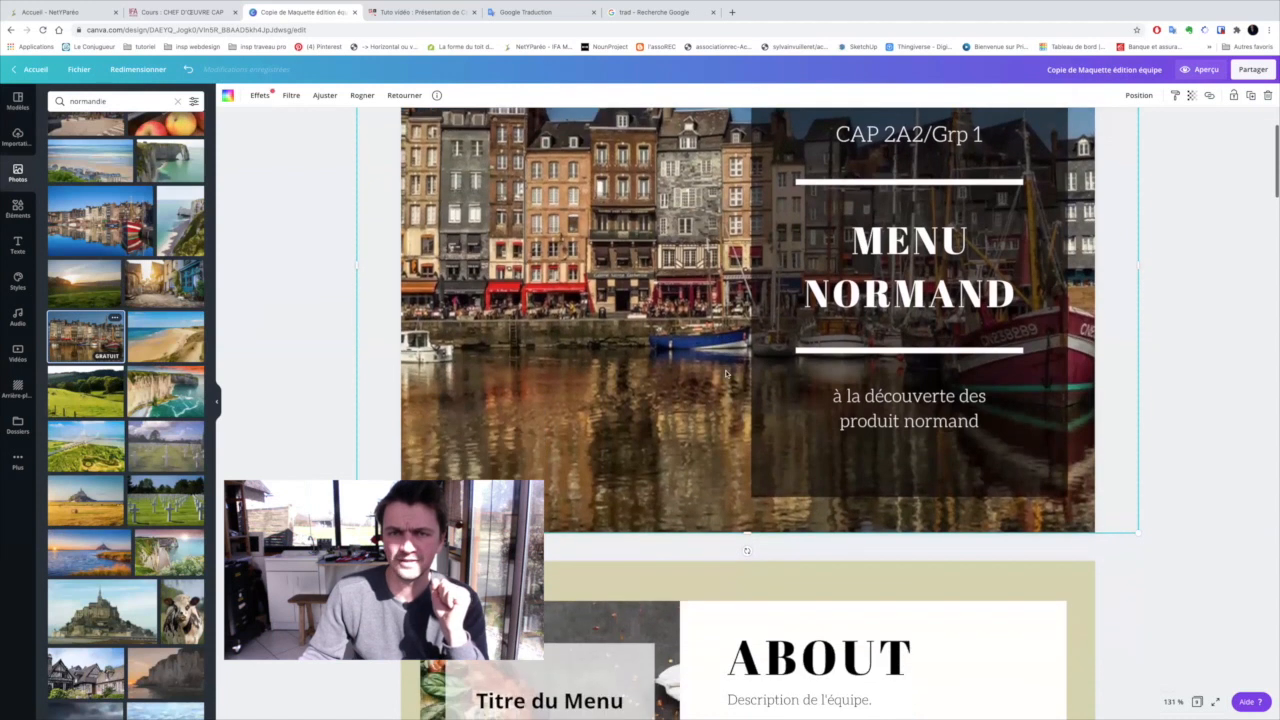
{"action": "scroll", "coordinate": [727, 374], "scroll_direction": "down", "scroll_amount": 2}
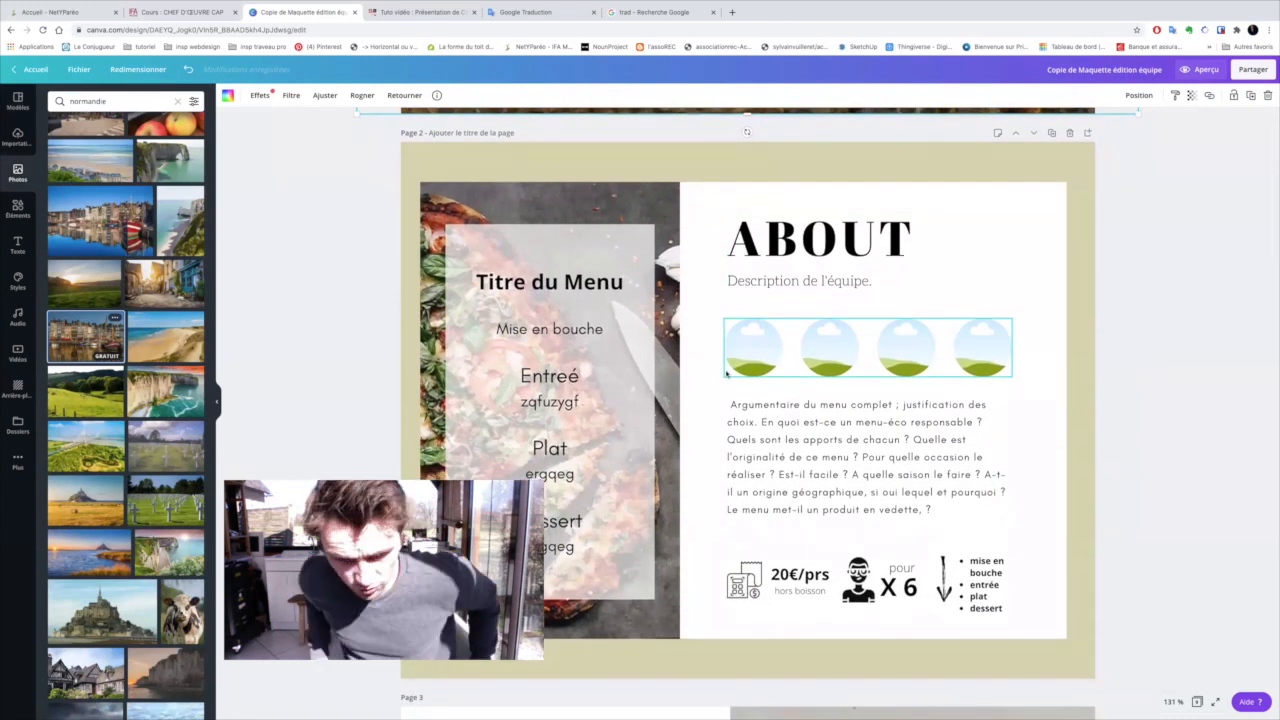
{"action": "scroll", "coordinate": [754, 364], "scroll_direction": "down", "scroll_amount": 1}
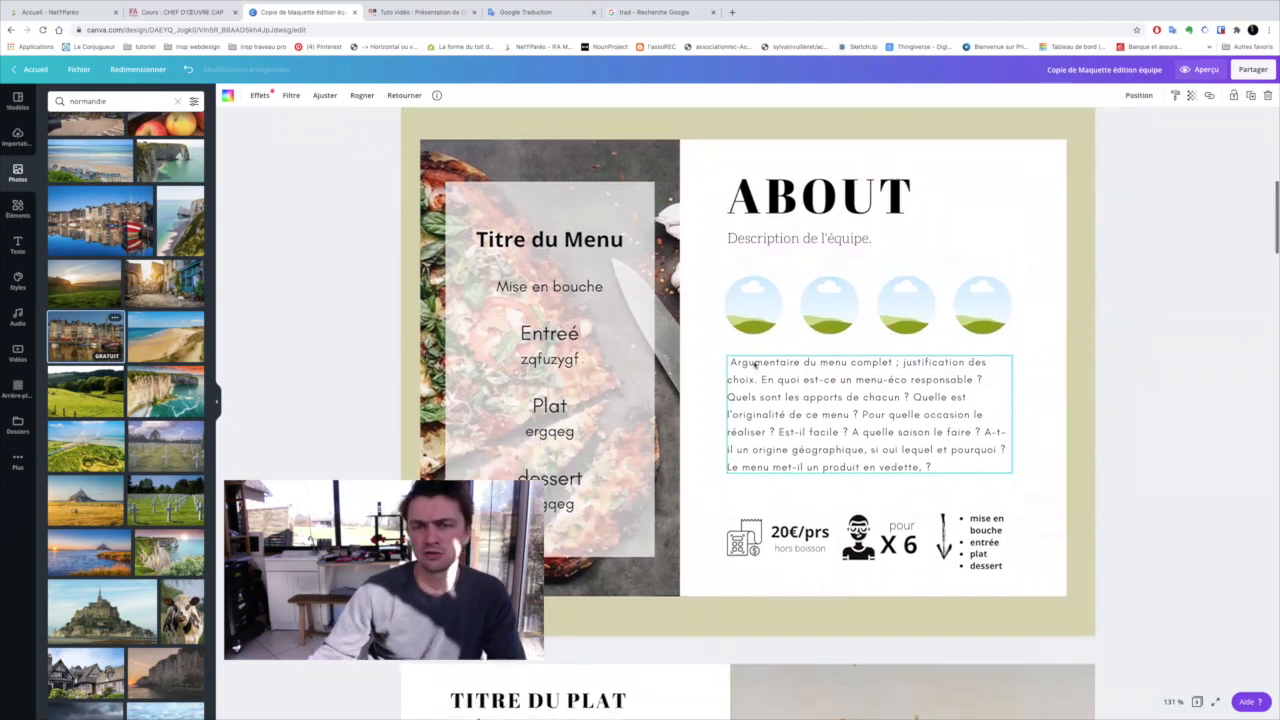
{"action": "scroll", "coordinate": [714, 354], "scroll_direction": "up", "scroll_amount": 1}
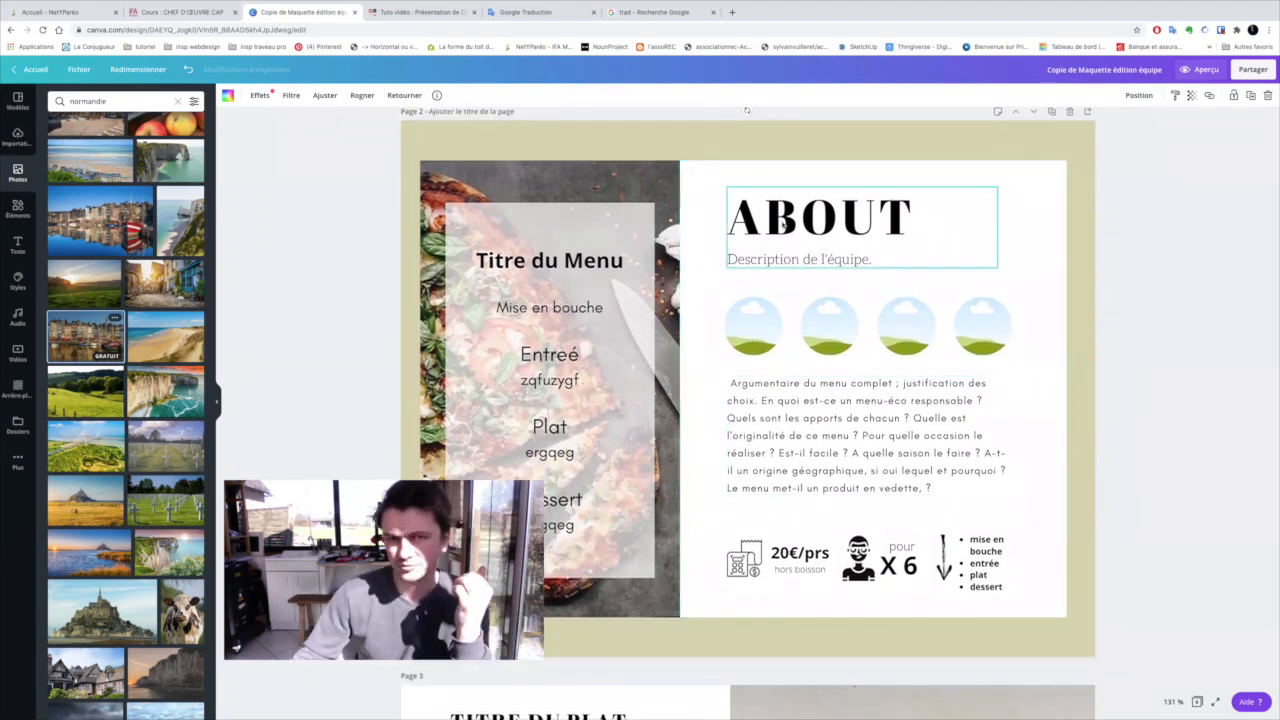
{"action": "left_click", "coordinate": [805, 260]}
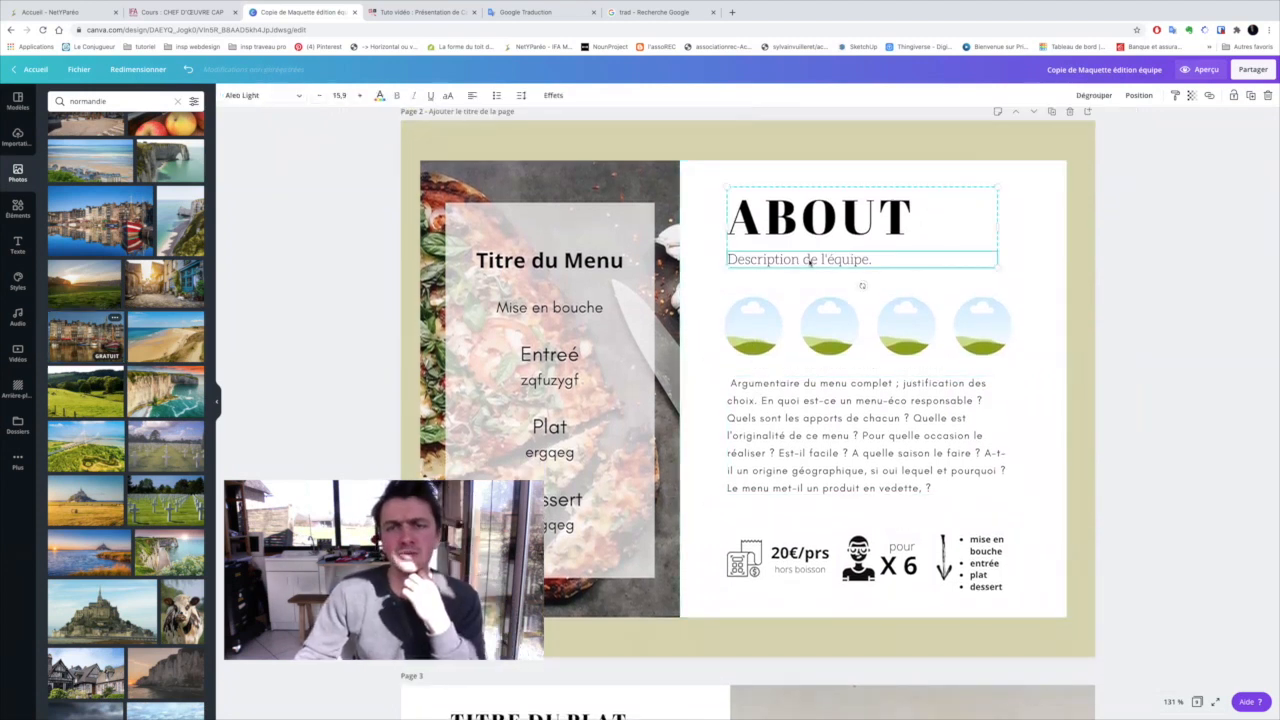
{"action": "double_click", "coordinate": [806, 262]}
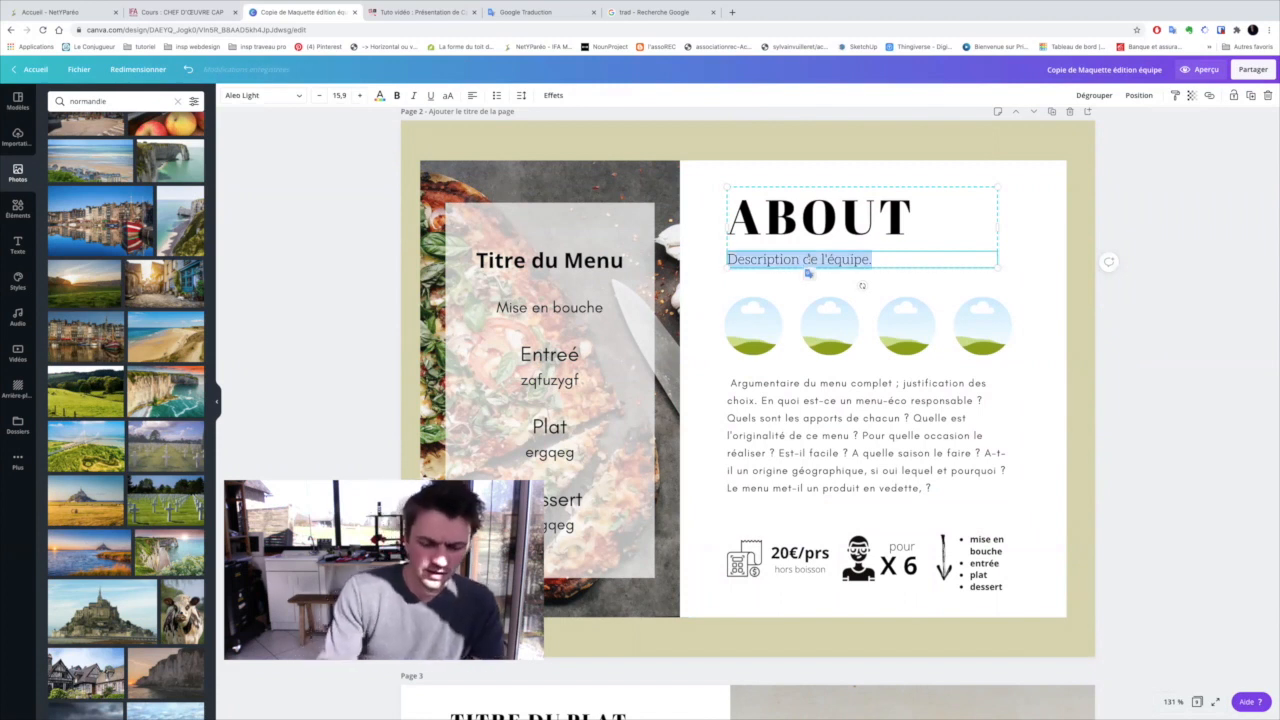
{"action": "type", "text": "Ma me"}
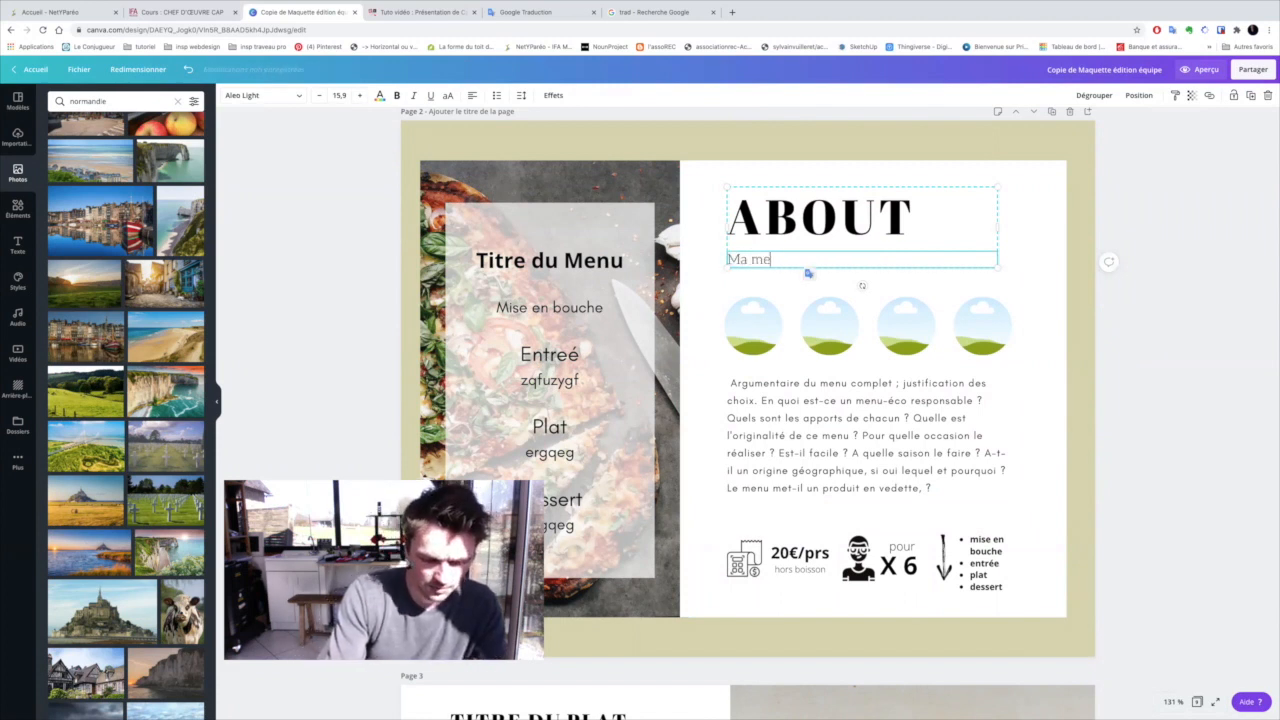
{"action": "type", "text": "rveilleus"}
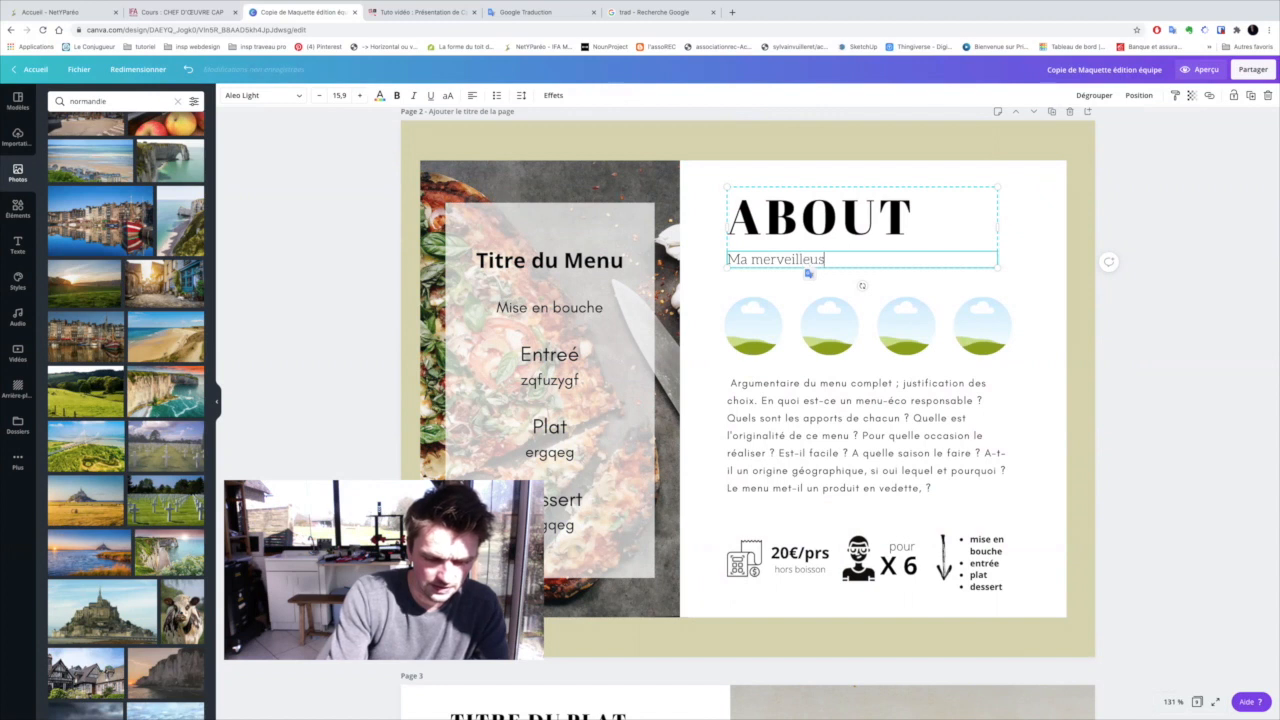
{"action": "type", "text": "e équipe"}
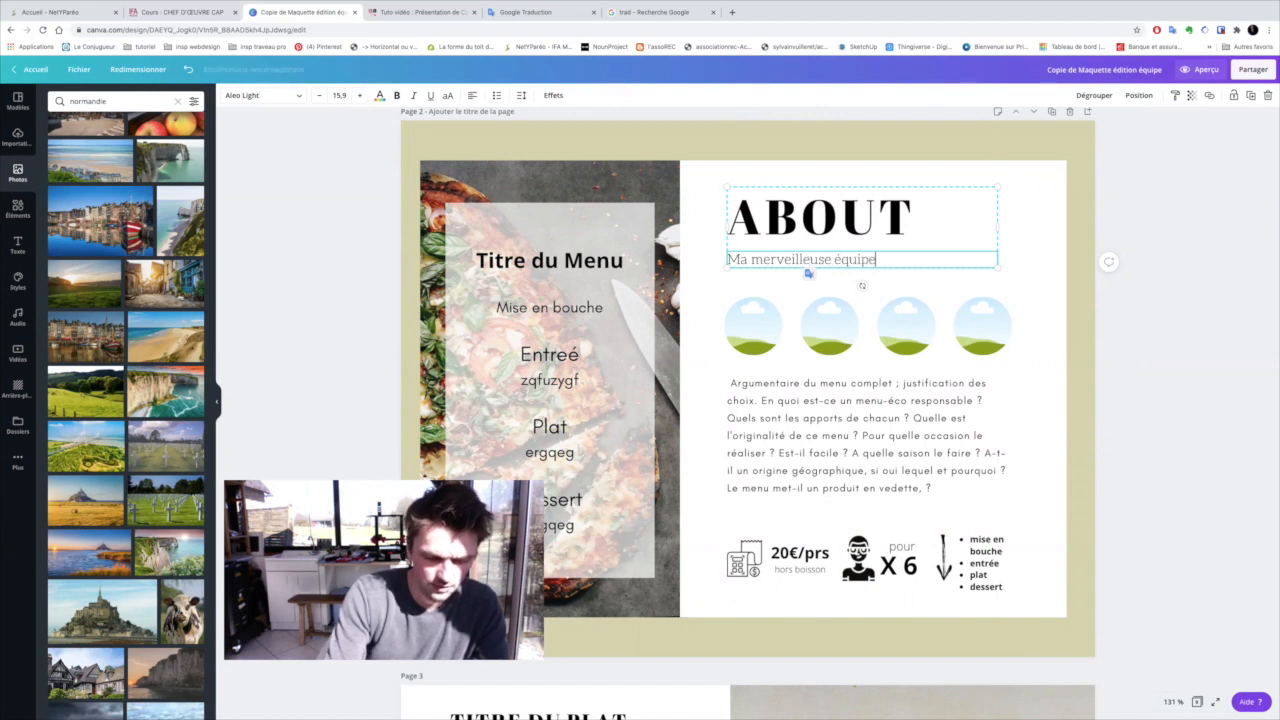
{"action": "type", "text": " composé de"}
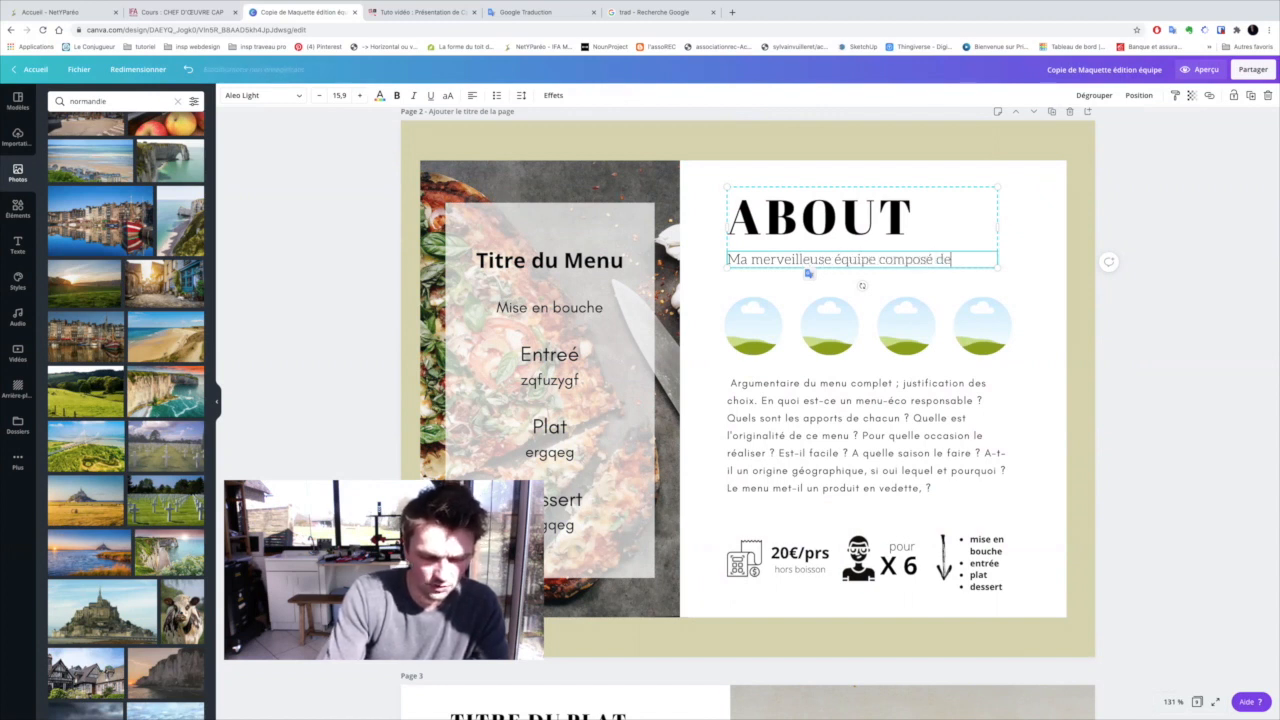
{"action": "type", "text": " moi e"}
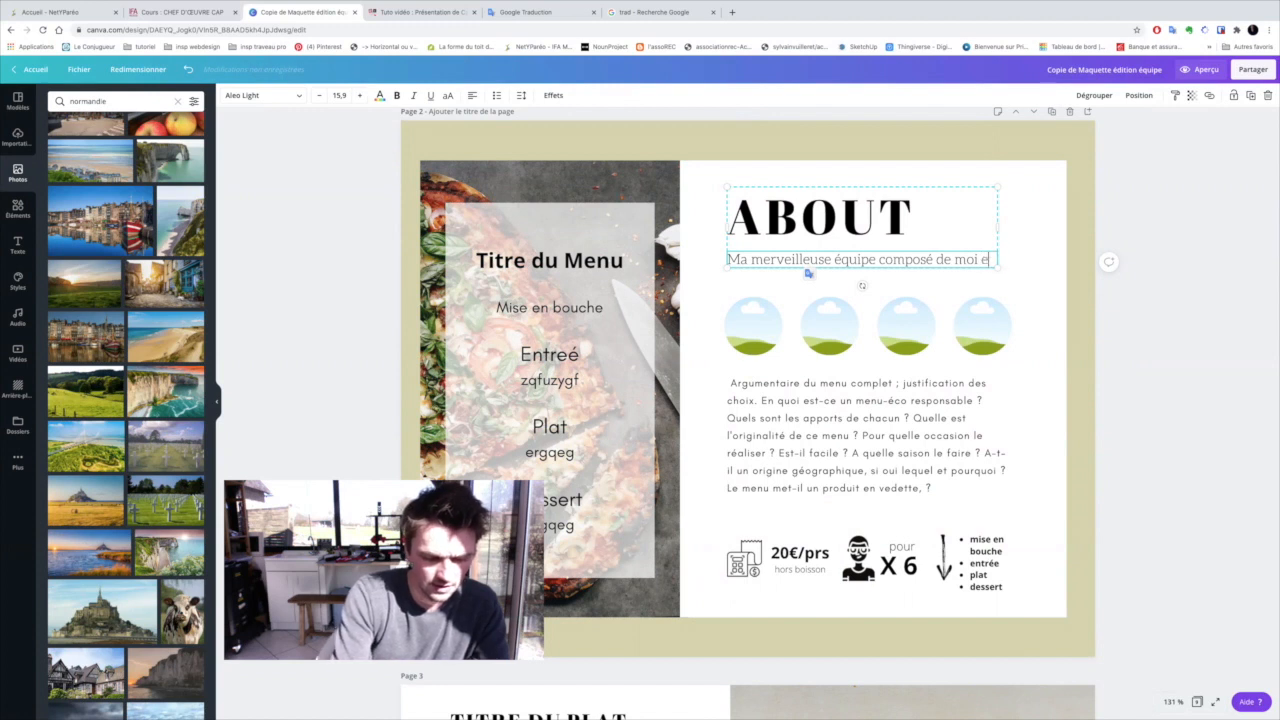
{"action": "type", "text": "t de moi"}
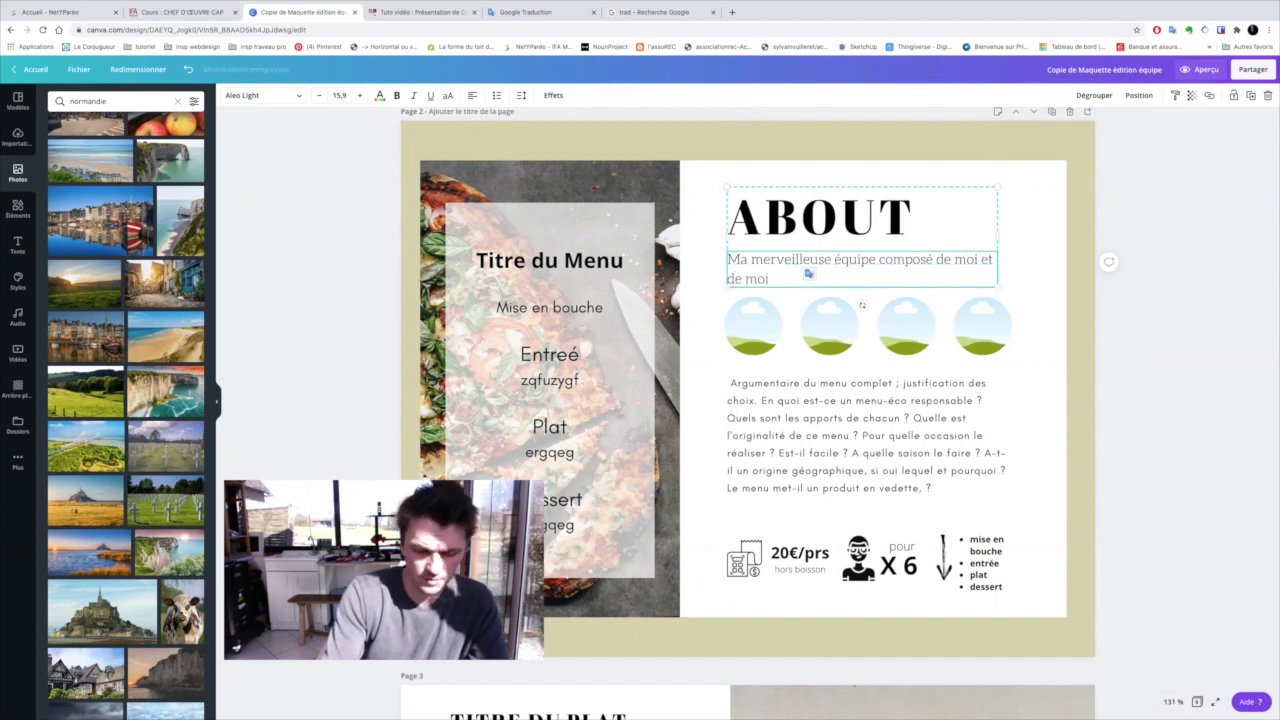
{"action": "type", "text": "."}
Reduce the font size of the team description under the ABOUT heading to 11.9
{"action": "scroll", "coordinate": [779, 249], "scroll_direction": "down", "scroll_amount": 1}
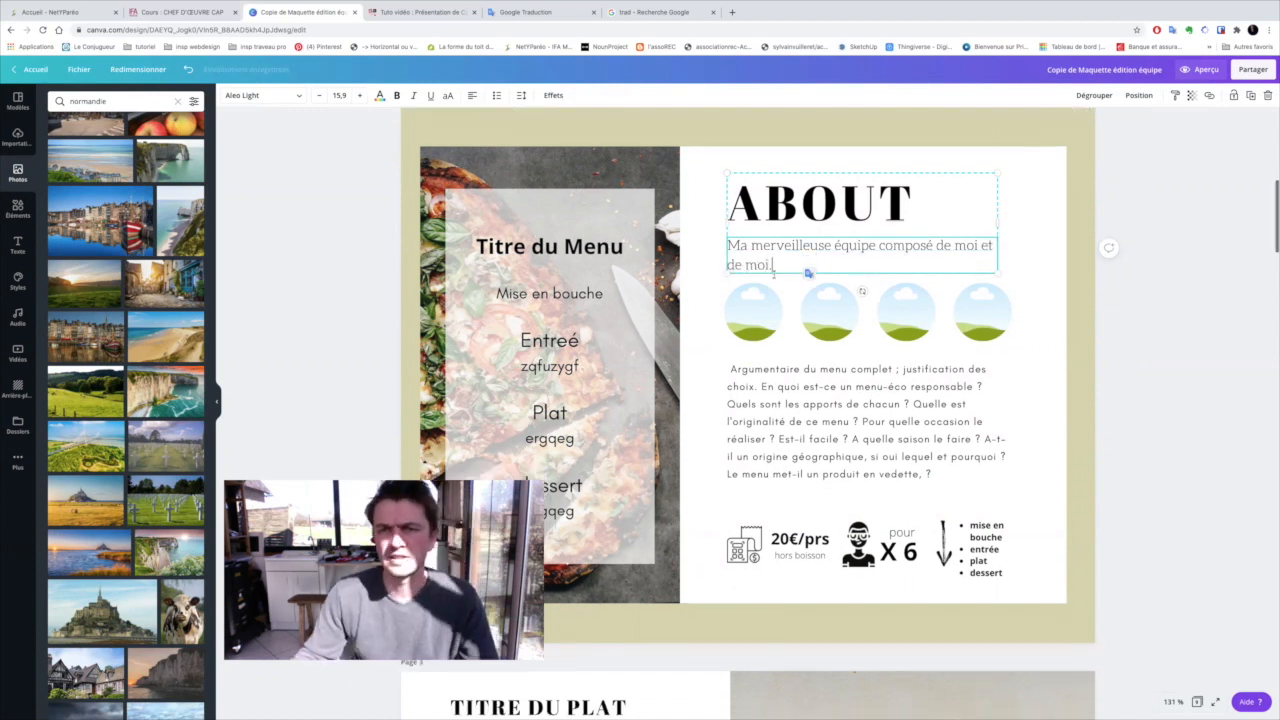
{"action": "left_click_drag", "start_coordinate": [779, 249], "coordinate": [727, 229]}
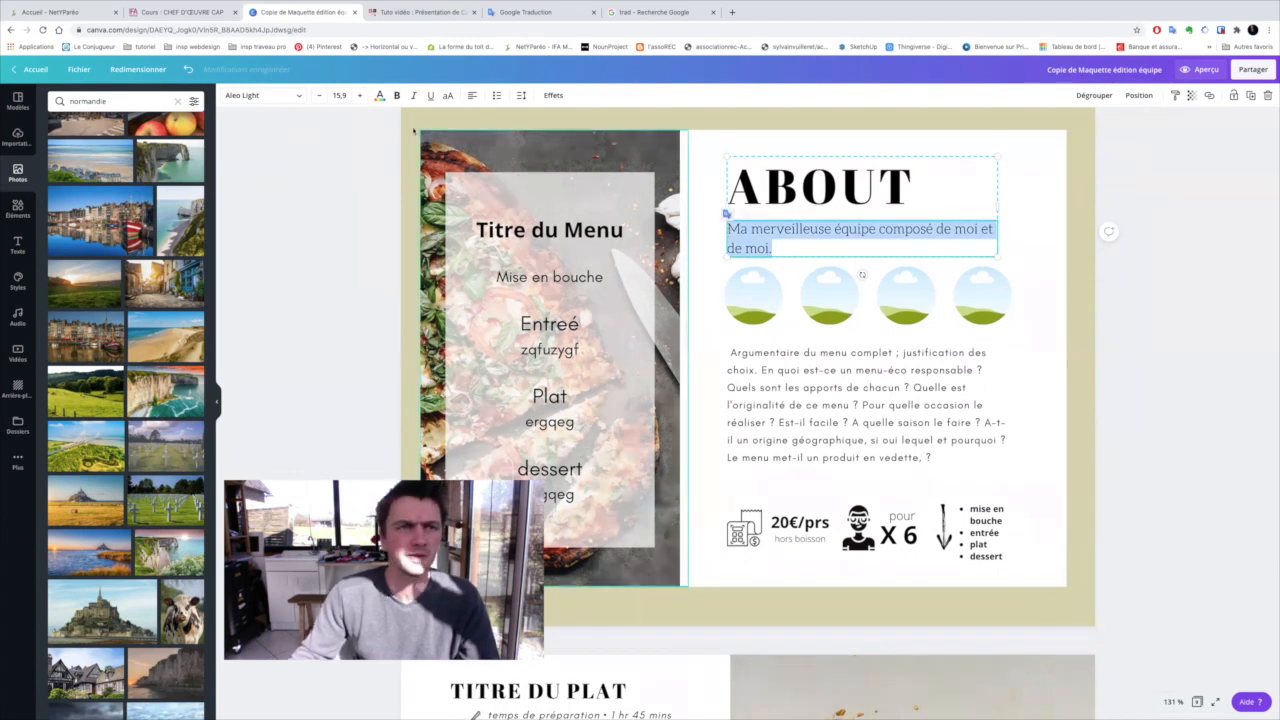
{"action": "left_click", "coordinate": [319, 95]}
{"action": "left_click", "coordinate": [319, 95]}
{"action": "left_click", "coordinate": [319, 95]}
{"action": "left_click", "coordinate": [319, 95]}
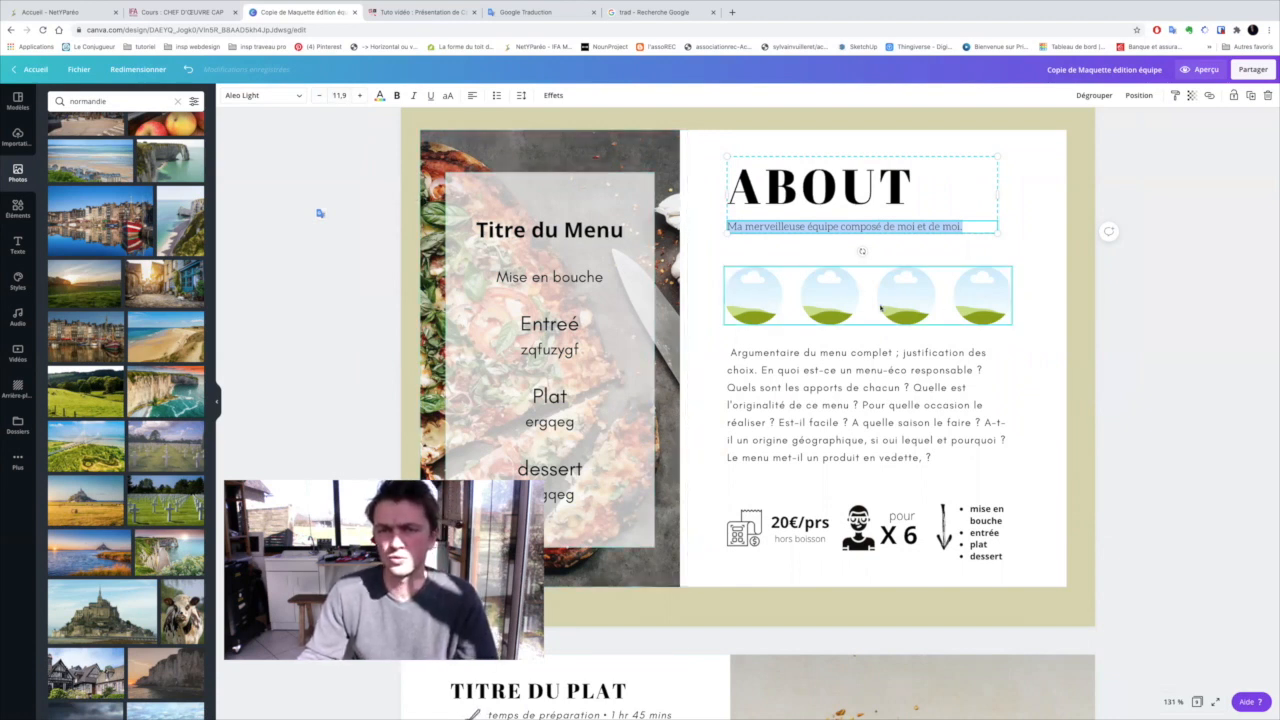
Fill the first team circle on page 2 with the uploaded photo of the cook in the red jacket
{"action": "left_click", "coordinate": [19, 142]}
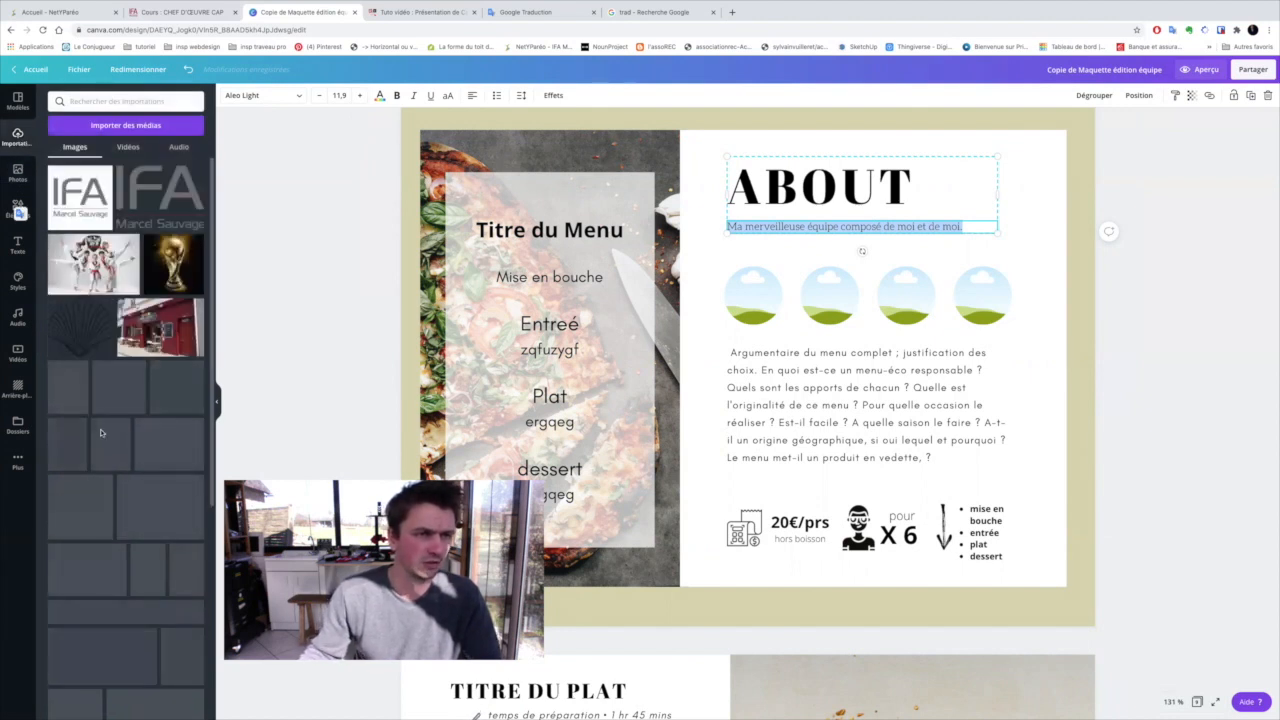
{"action": "scroll", "coordinate": [90, 410], "scroll_direction": "down", "scroll_amount": 2}
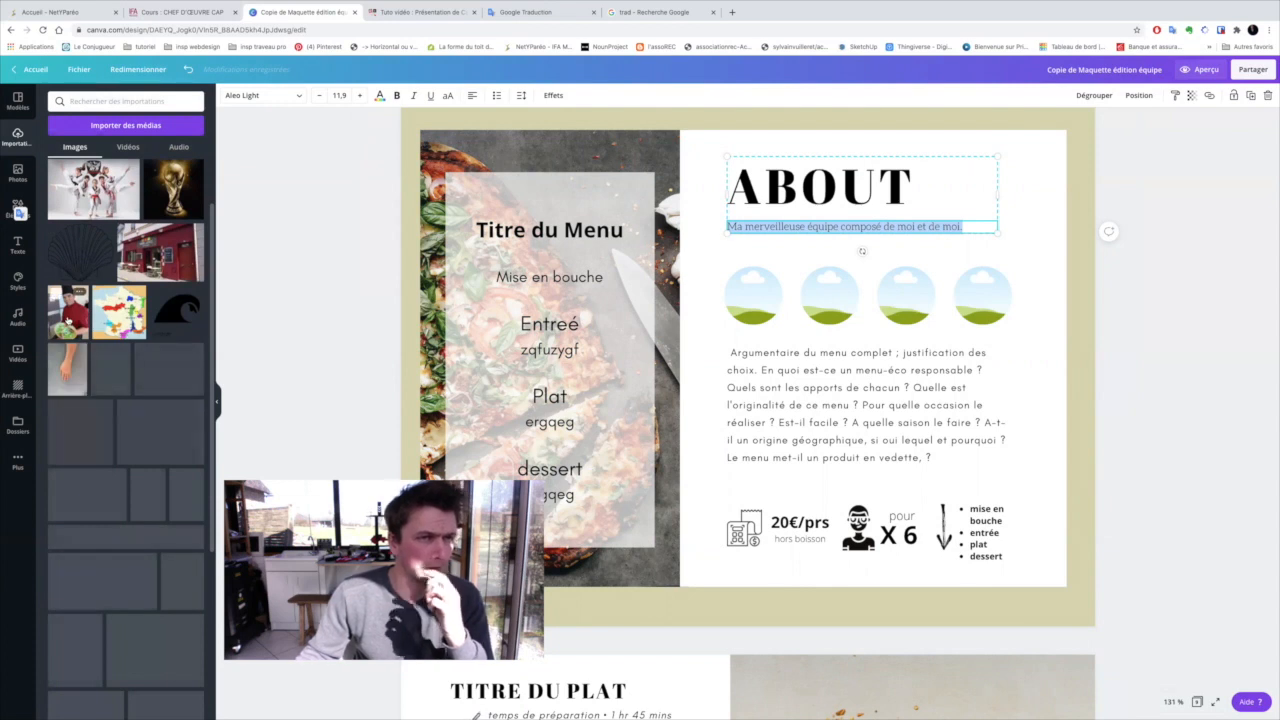
{"action": "scroll", "coordinate": [78, 350], "scroll_direction": "down", "scroll_amount": 5}
{"action": "scroll", "coordinate": [62, 320], "scroll_direction": "up", "scroll_amount": 8}
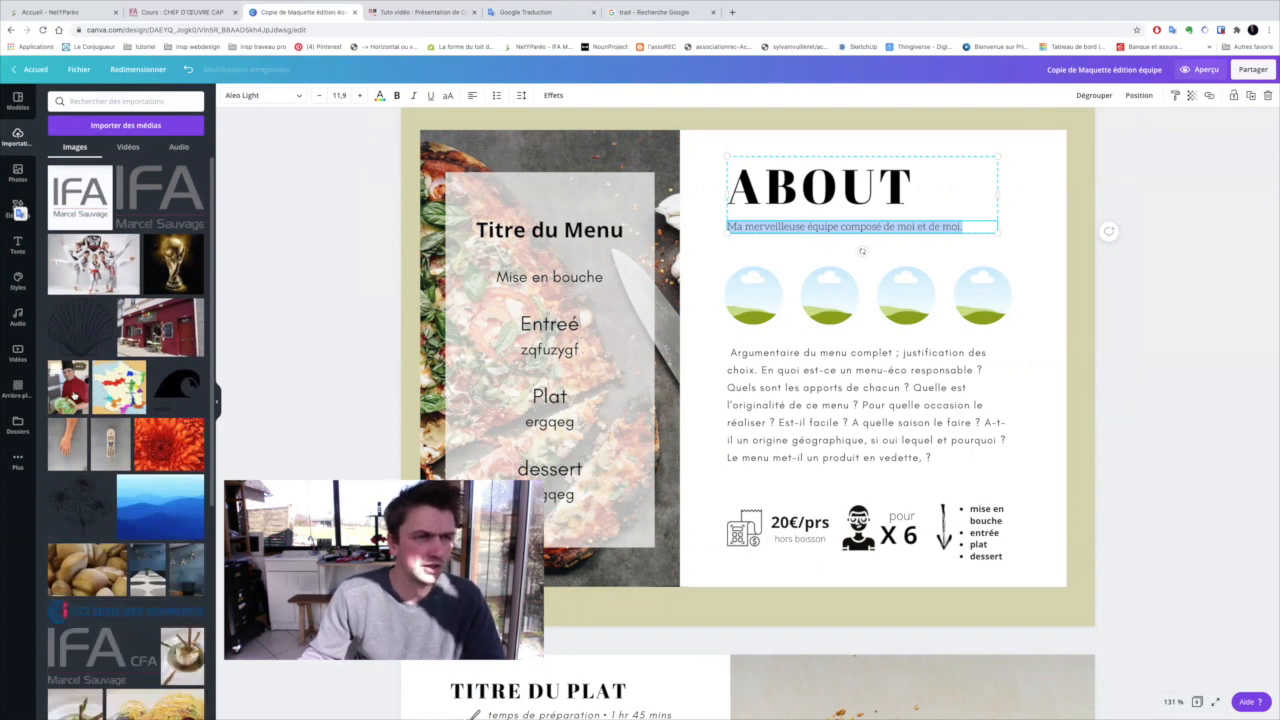
{"action": "left_click_drag", "start_coordinate": [73, 394], "coordinate": [155, 366]}
{"action": "left_click_drag", "start_coordinate": [470, 313], "coordinate": [753, 290]}
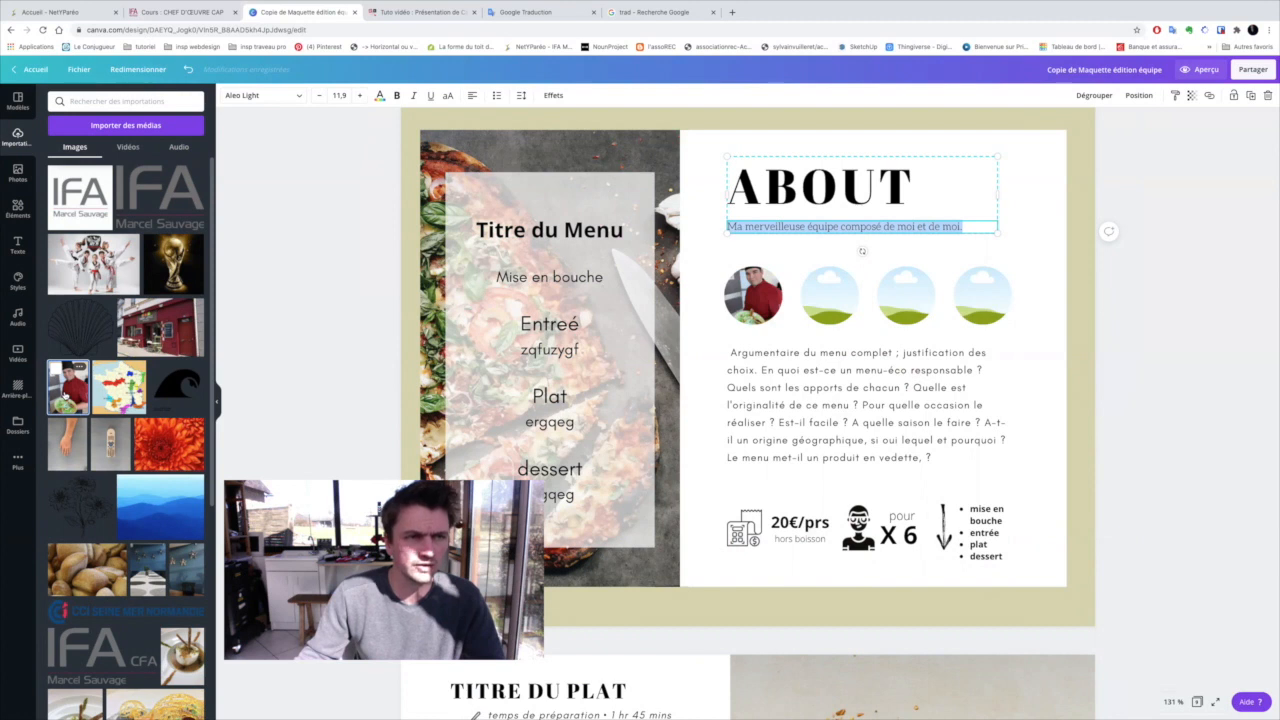
{"action": "left_click", "coordinate": [66, 396]}
{"action": "key", "text": "Delete"}
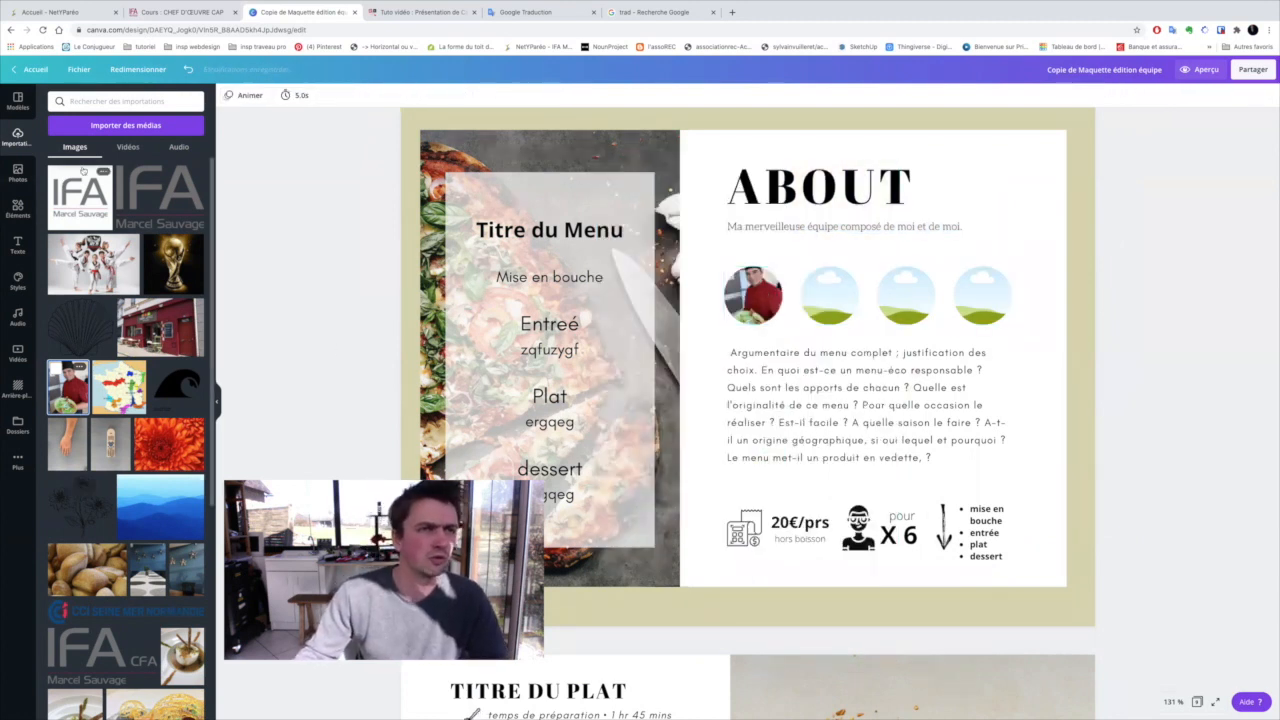
Upload anamorphose.jpg from the computer's IFA folder and place it in the second team circle on page 2
{"action": "left_click", "coordinate": [125, 125]}
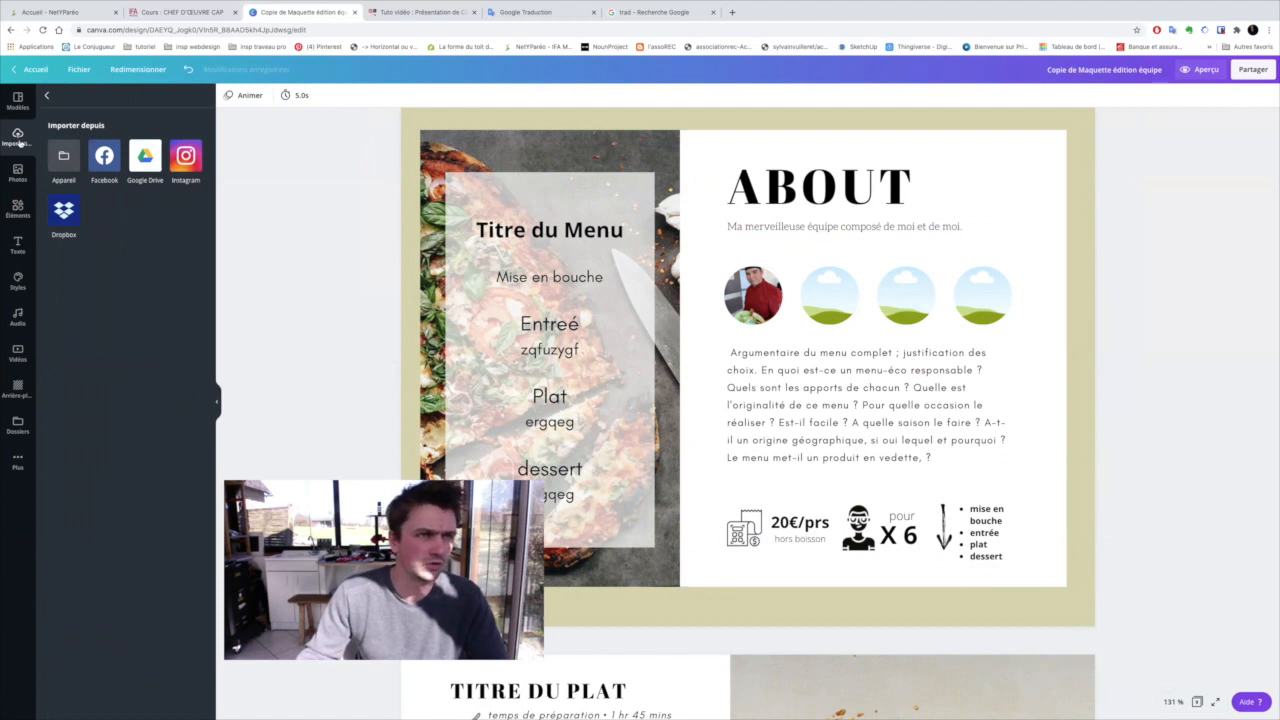
{"action": "left_click", "coordinate": [46, 98]}
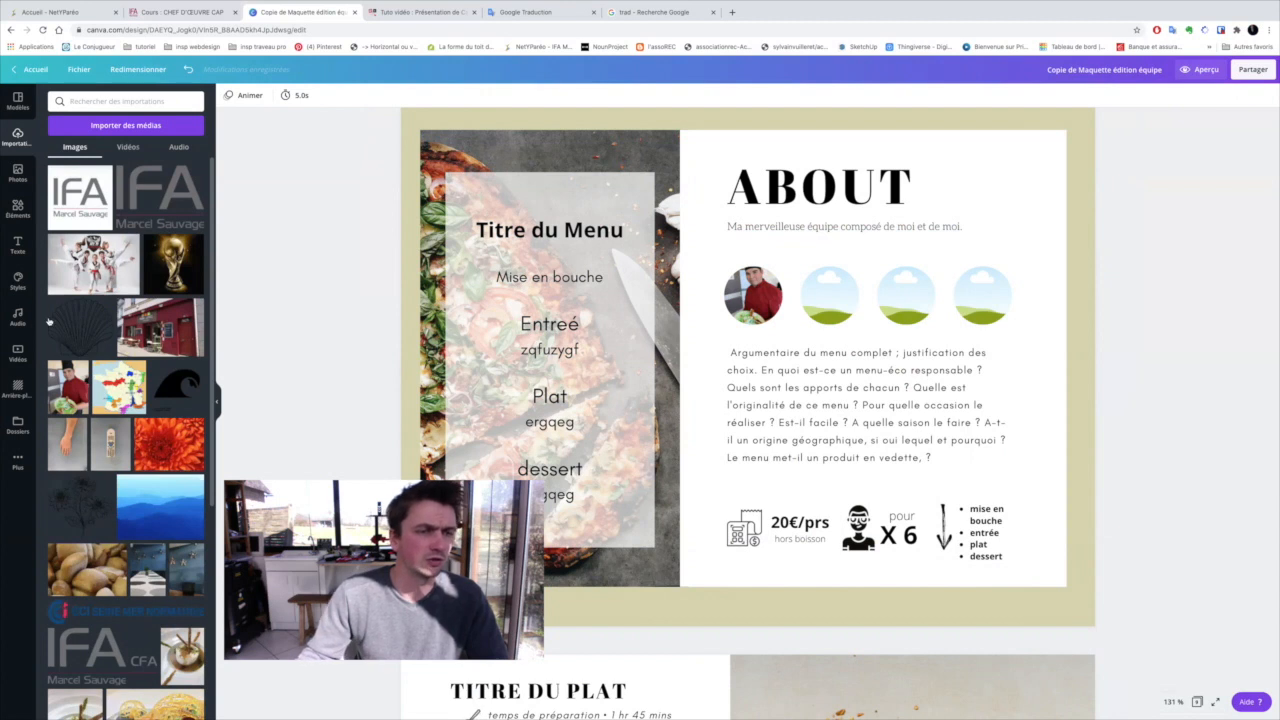
{"action": "left_click", "coordinate": [98, 127]}
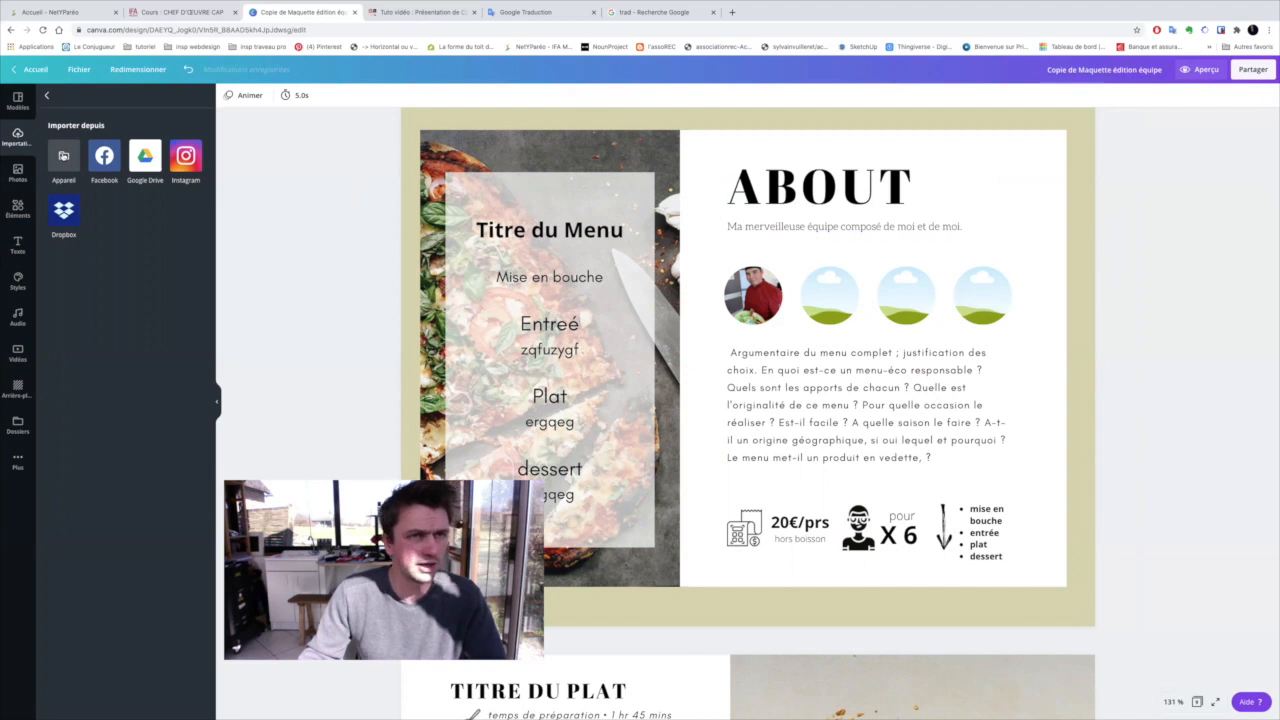
{"action": "left_click", "coordinate": [64, 157]}
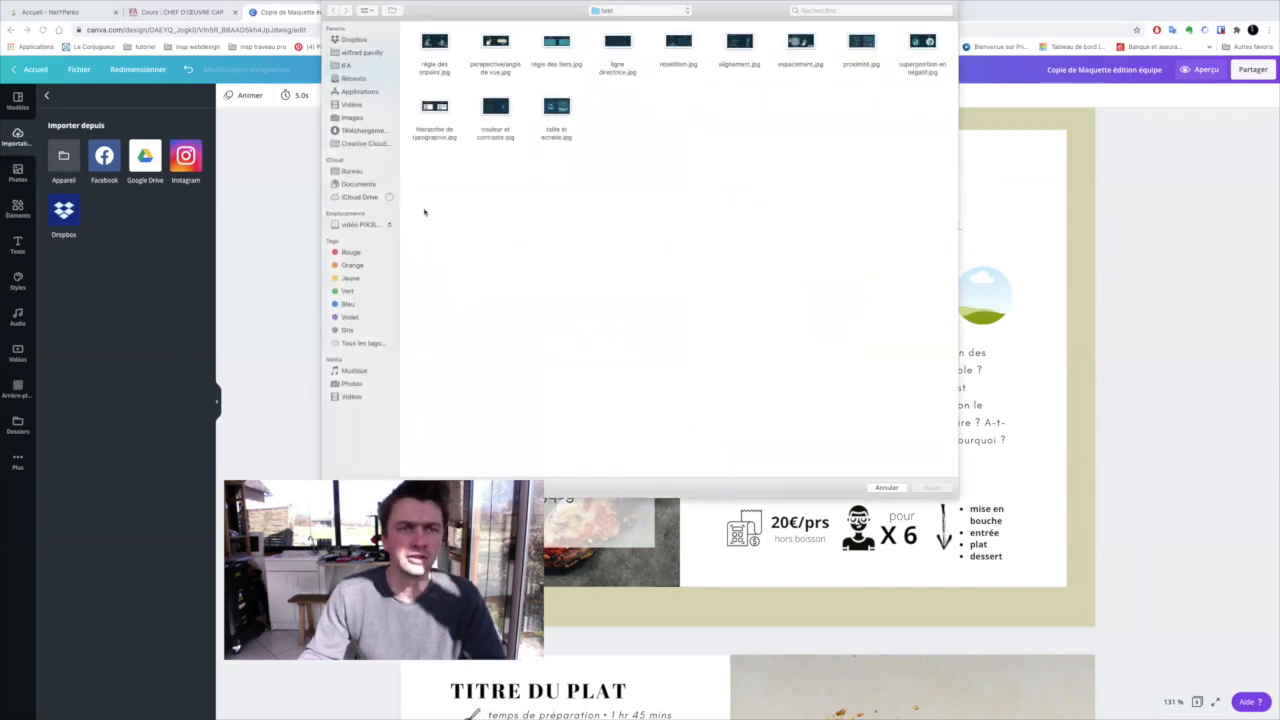
{"action": "left_click", "coordinate": [352, 172]}
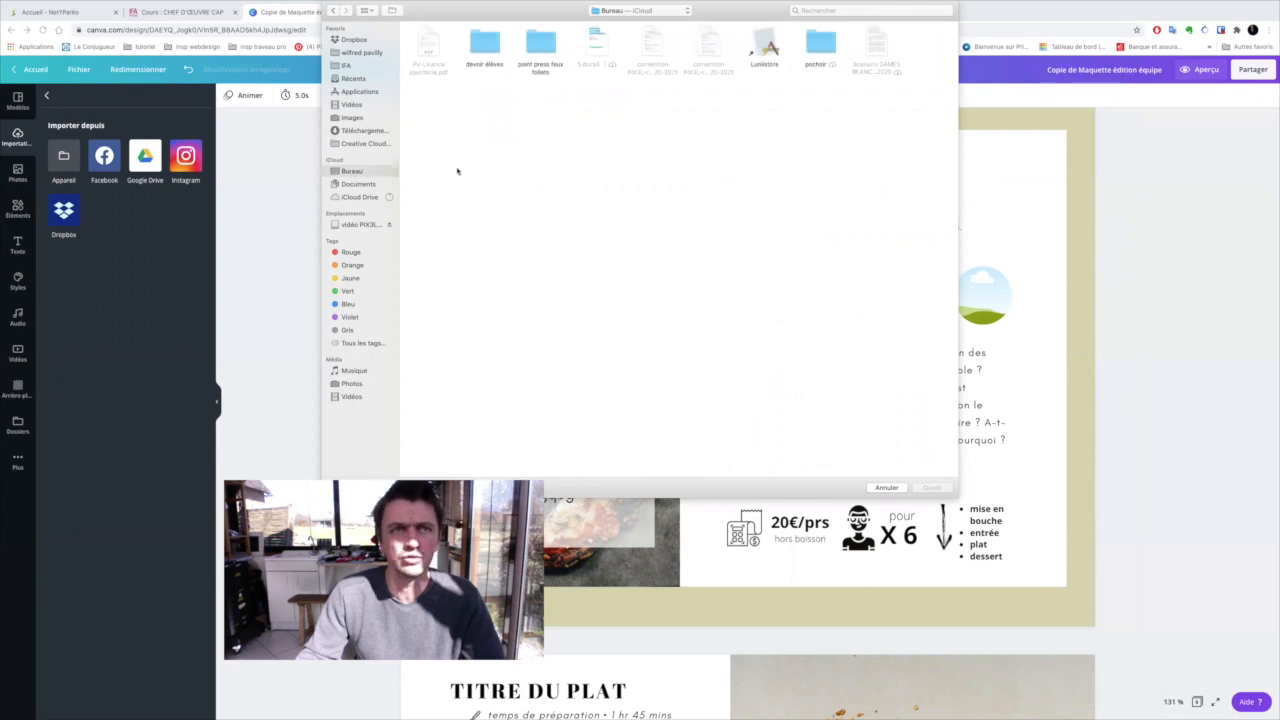
{"action": "left_click", "coordinate": [352, 118]}
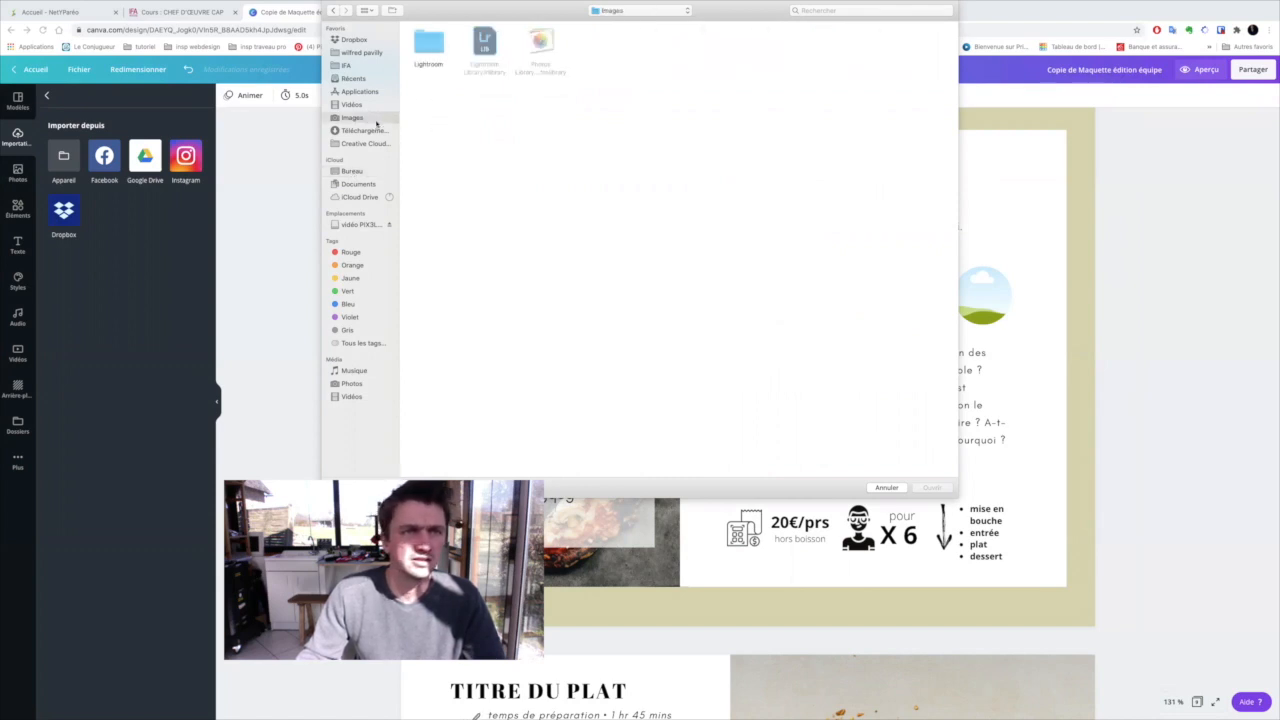
{"action": "left_click", "coordinate": [345, 65]}
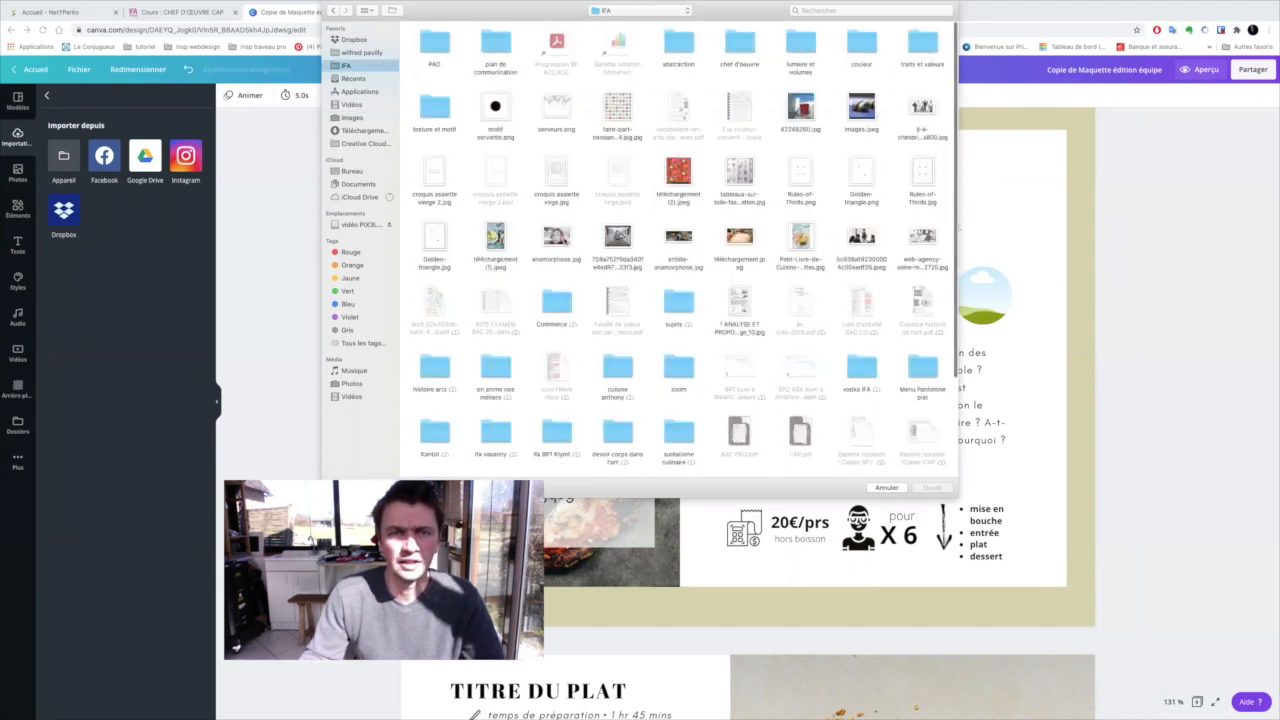
{"action": "left_click", "coordinate": [556, 240]}
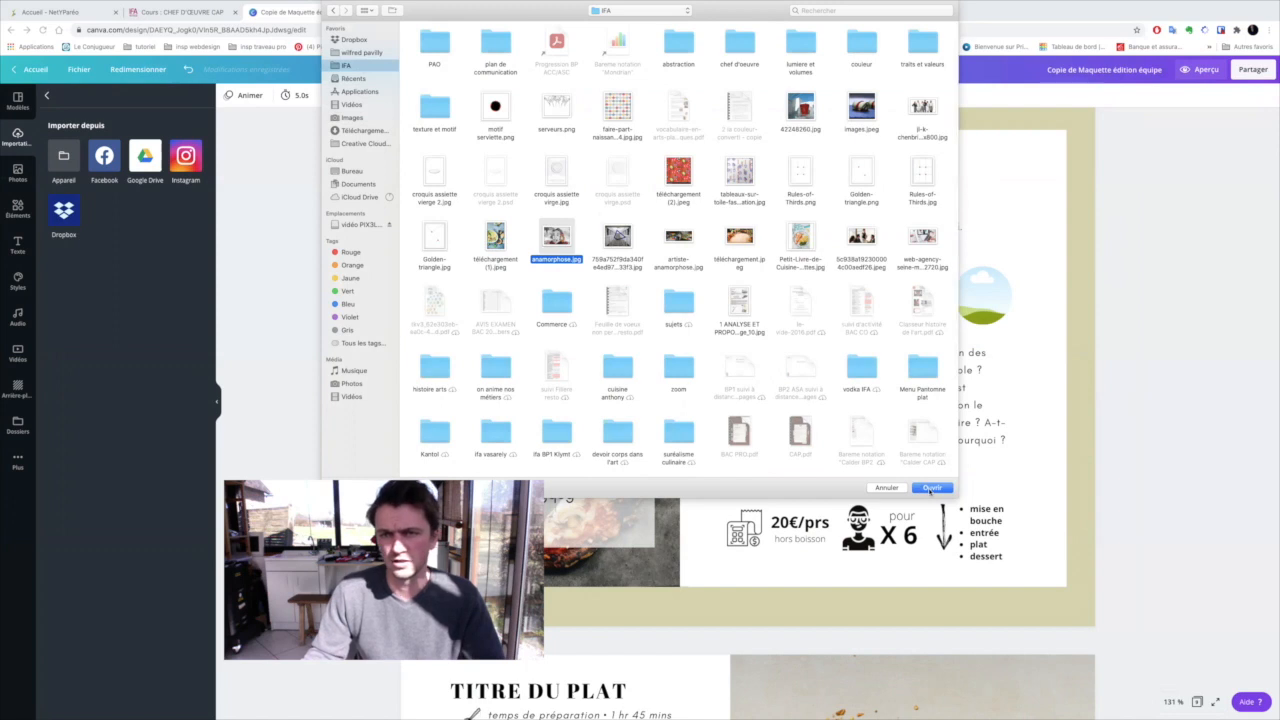
{"action": "left_click", "coordinate": [930, 488]}
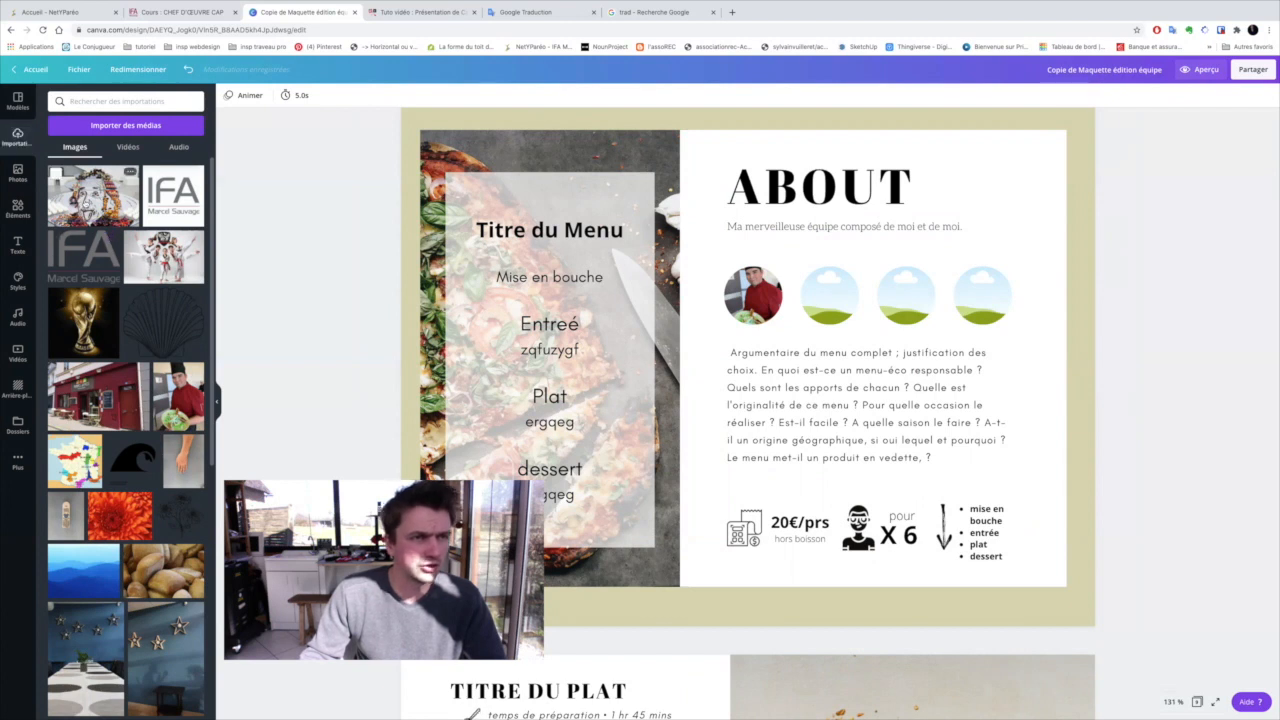
{"action": "left_click_drag", "start_coordinate": [87, 204], "coordinate": [836, 297]}
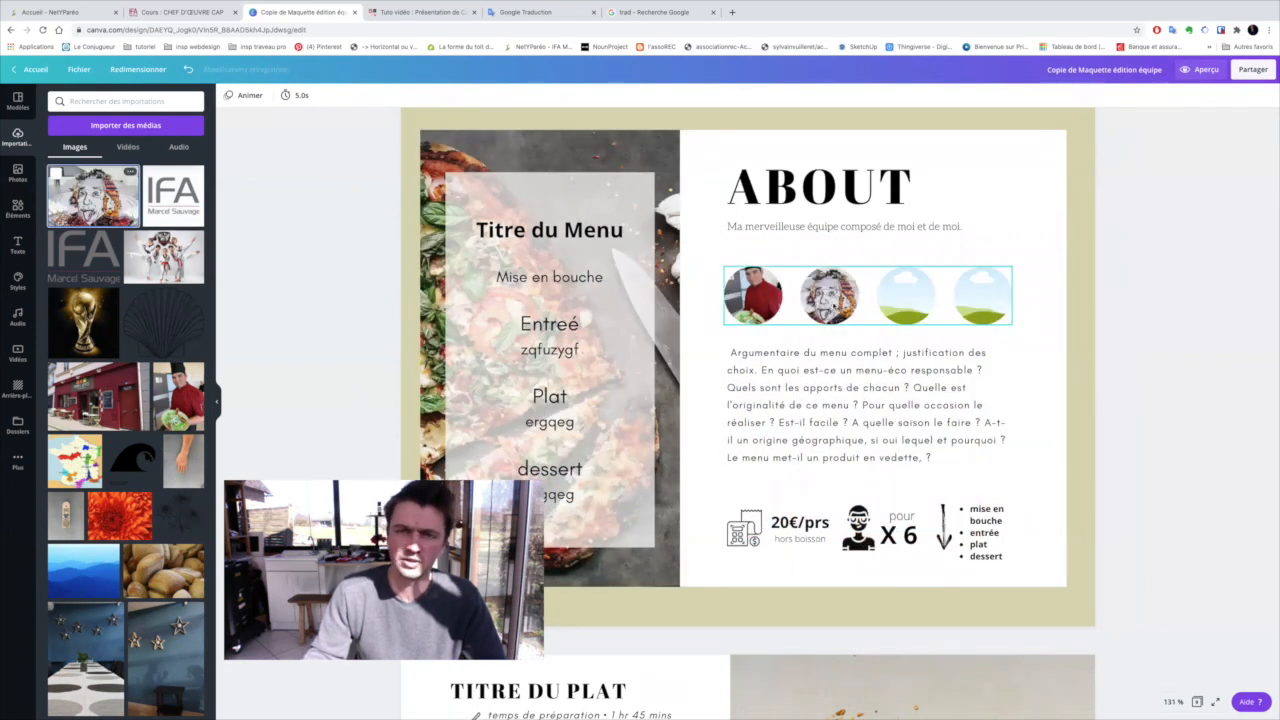
Delete the two empty placeholder circles beside the team photos on page 2
{"action": "left_click", "coordinate": [918, 308]}
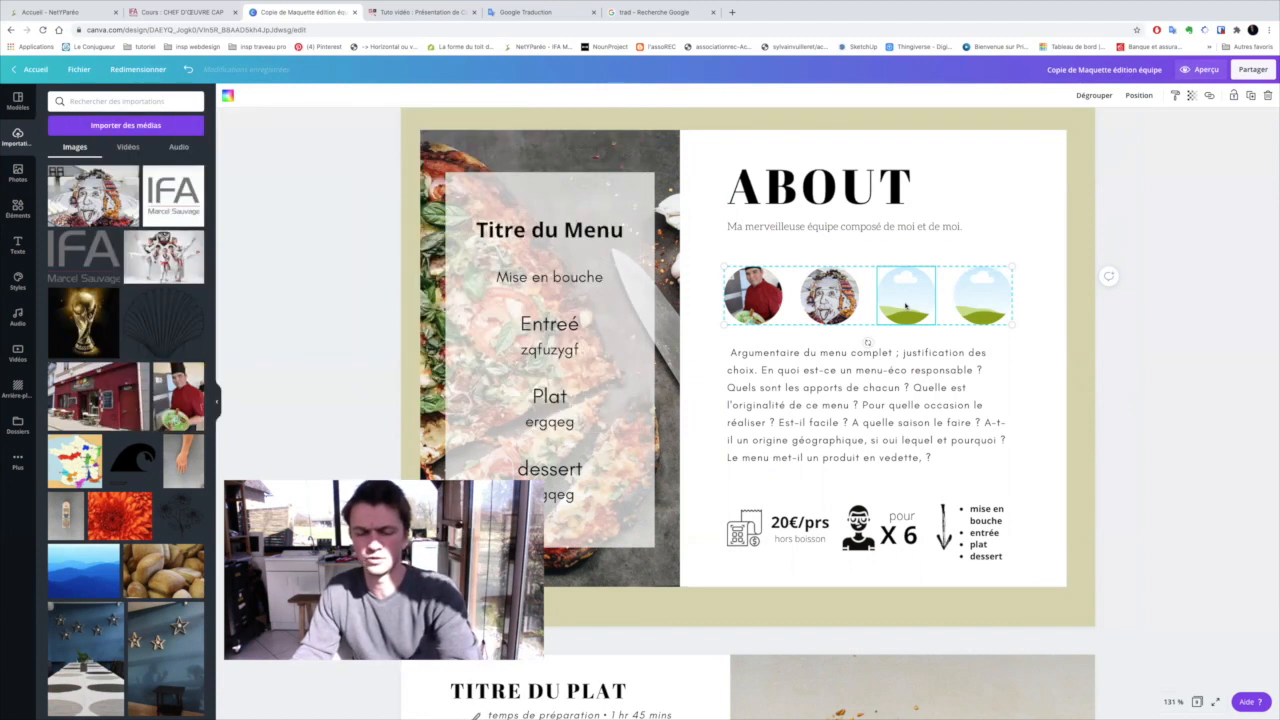
{"action": "key", "text": "Delete"}
{"action": "left_click", "coordinate": [965, 300]}
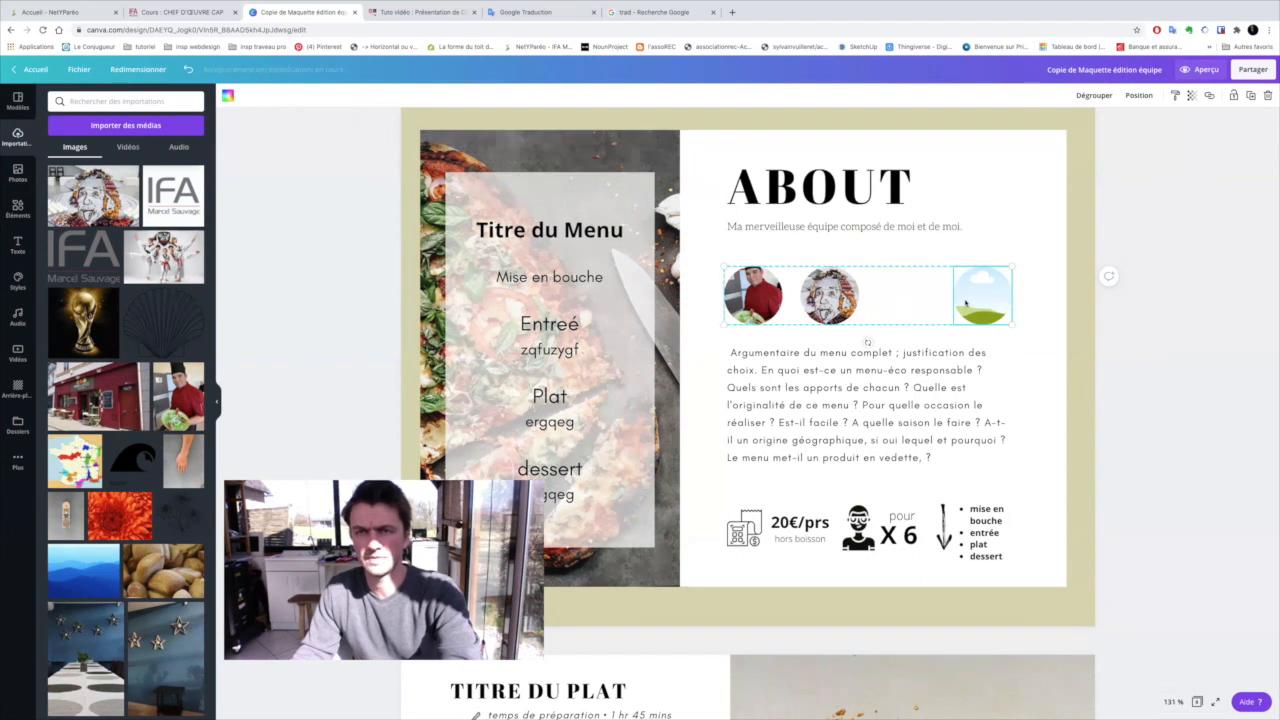
{"action": "key", "text": "Delete"}
{"action": "left_click", "coordinate": [869, 371]}
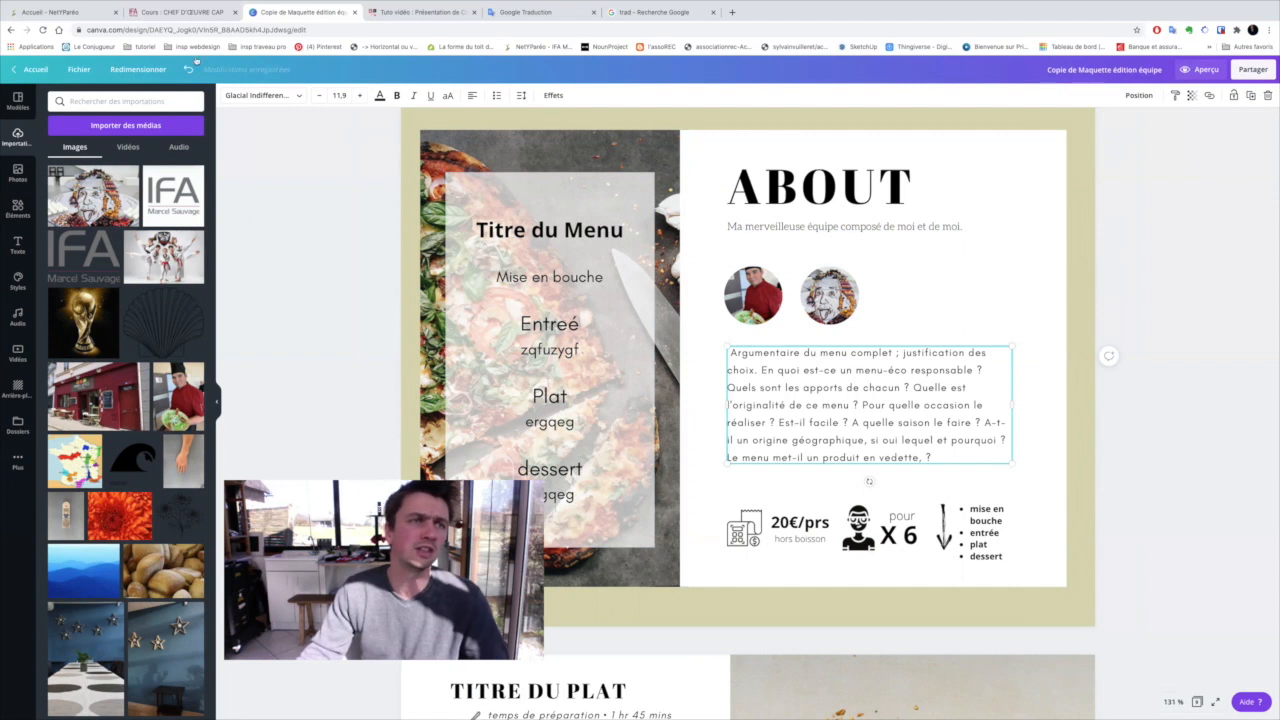
Switch to the CHEF D'ŒUVRE CAP course and open the first student's PDF submitted for "L'argumentaire du menu Chef-d'oeuvre"
{"action": "left_click", "coordinate": [182, 13]}
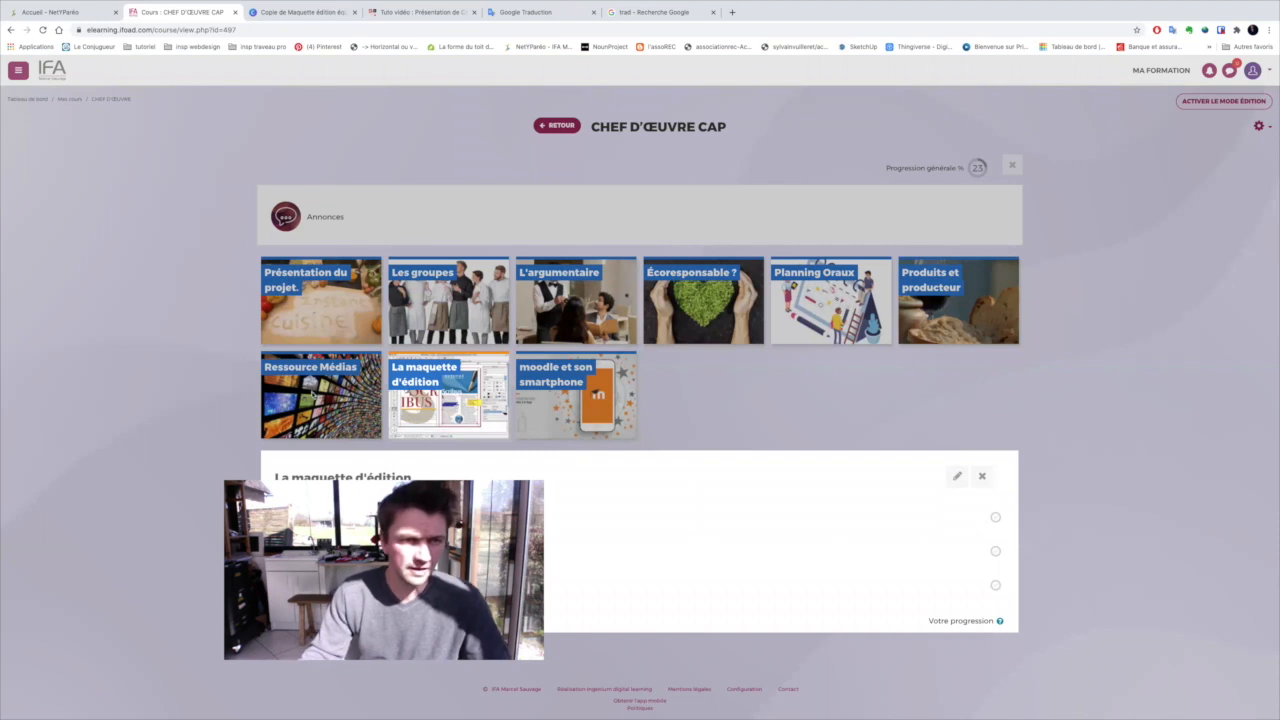
{"action": "left_click", "coordinate": [594, 317]}
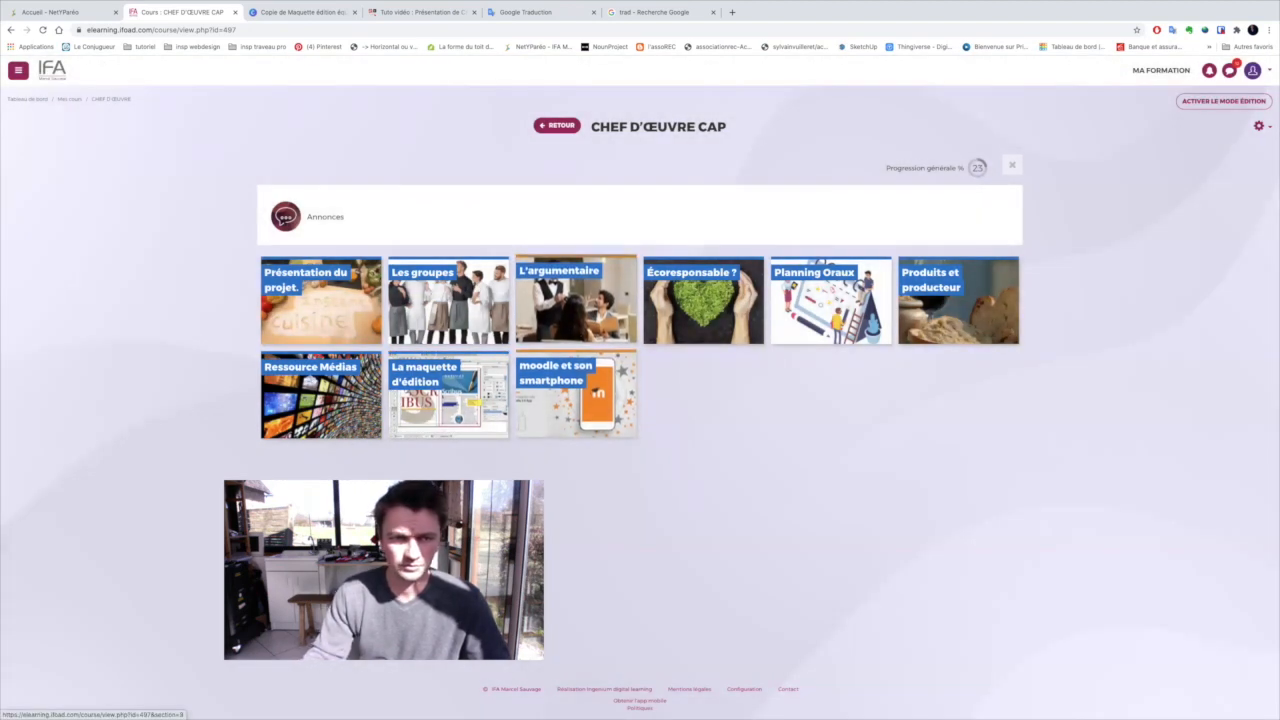
{"action": "left_click", "coordinate": [594, 317]}
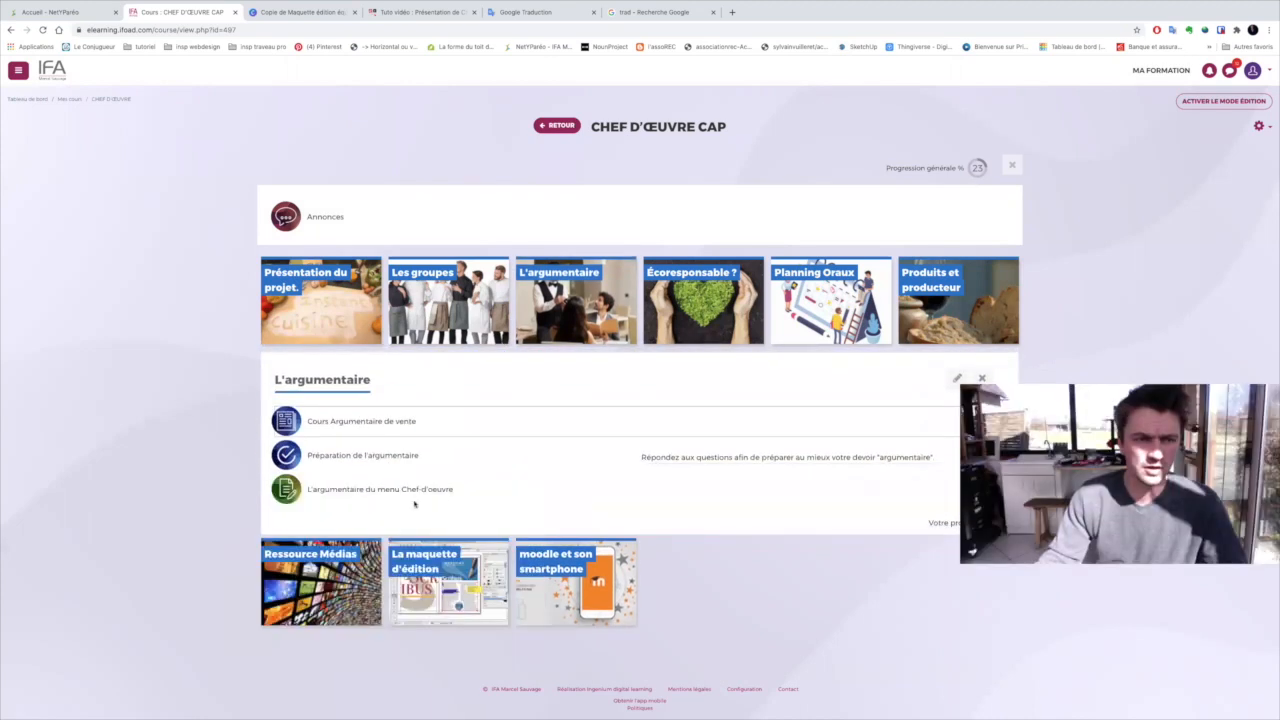
{"action": "left_click", "coordinate": [405, 490]}
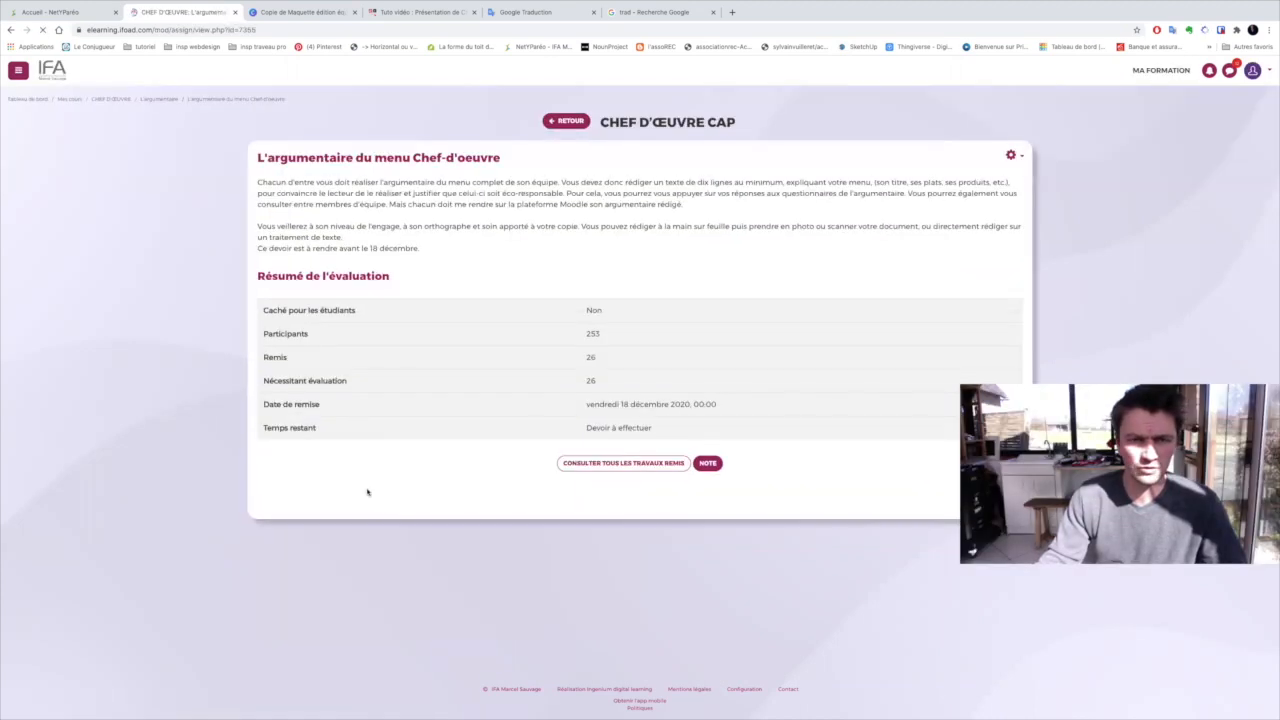
{"action": "left_click", "coordinate": [618, 463]}
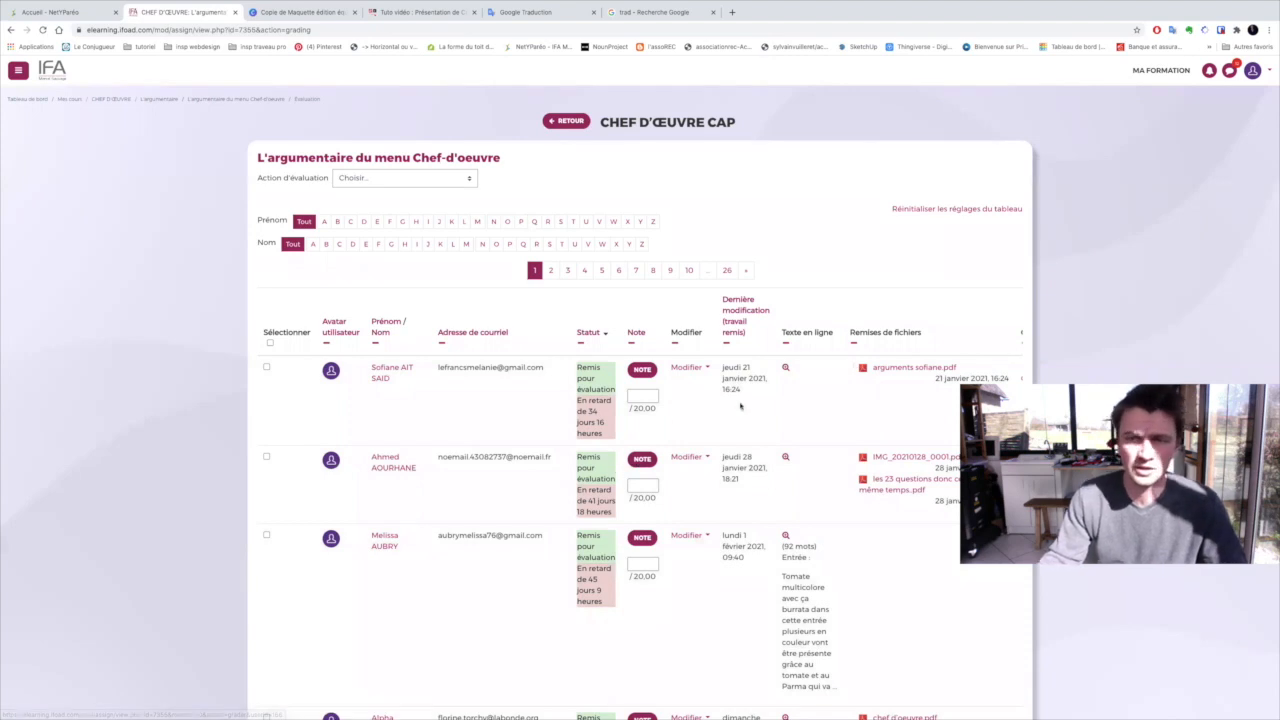
{"action": "left_click", "coordinate": [911, 368]}
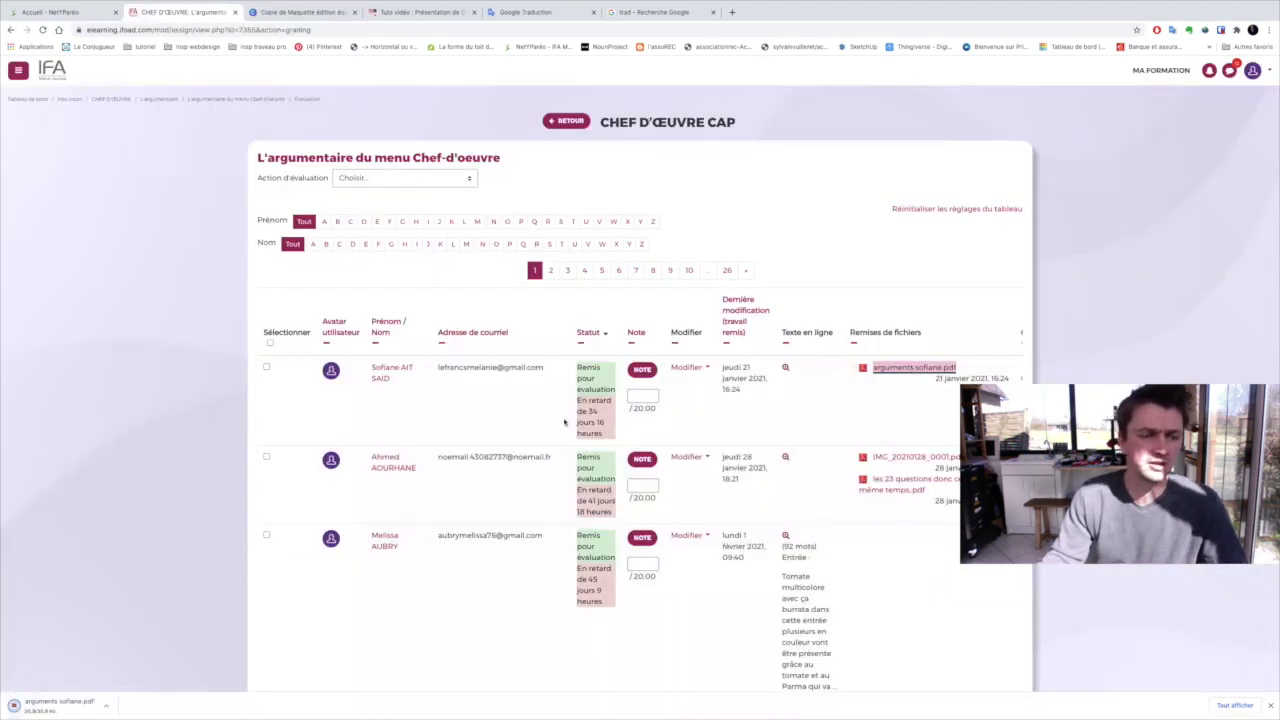
{"action": "left_click", "coordinate": [50, 703]}
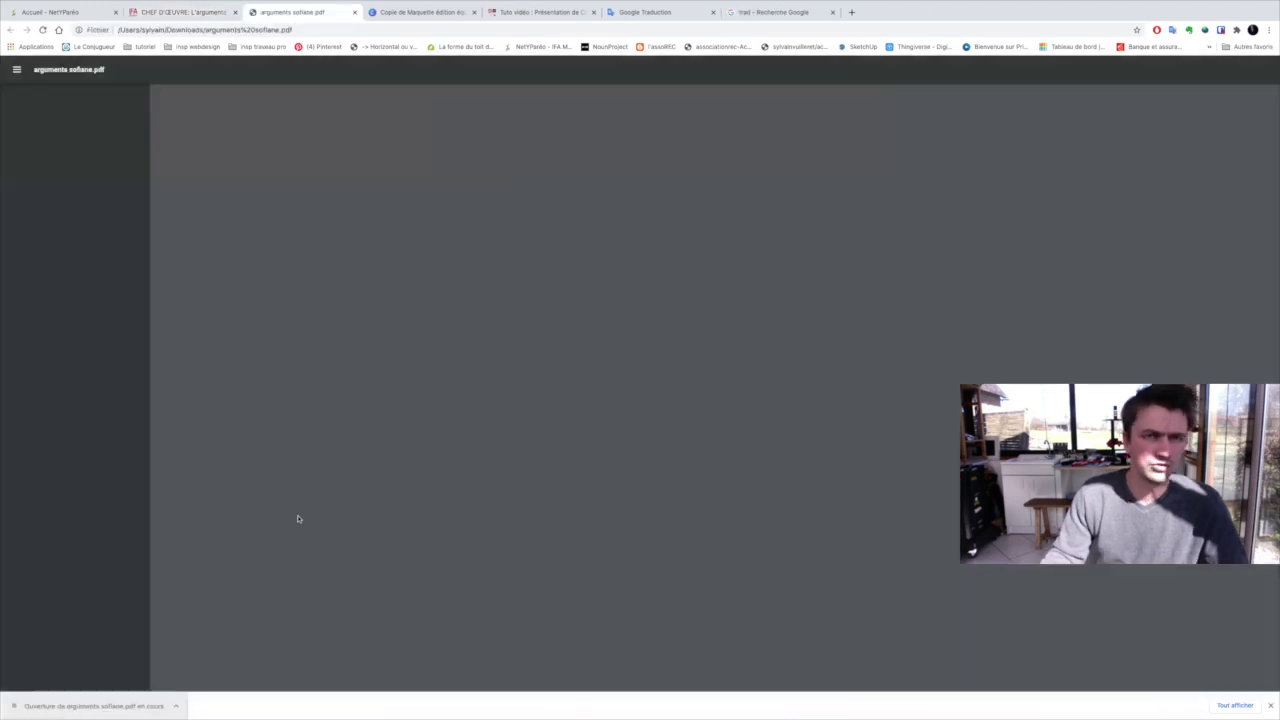
{"action": "left_click_drag", "start_coordinate": [554, 194], "coordinate": [801, 323]}
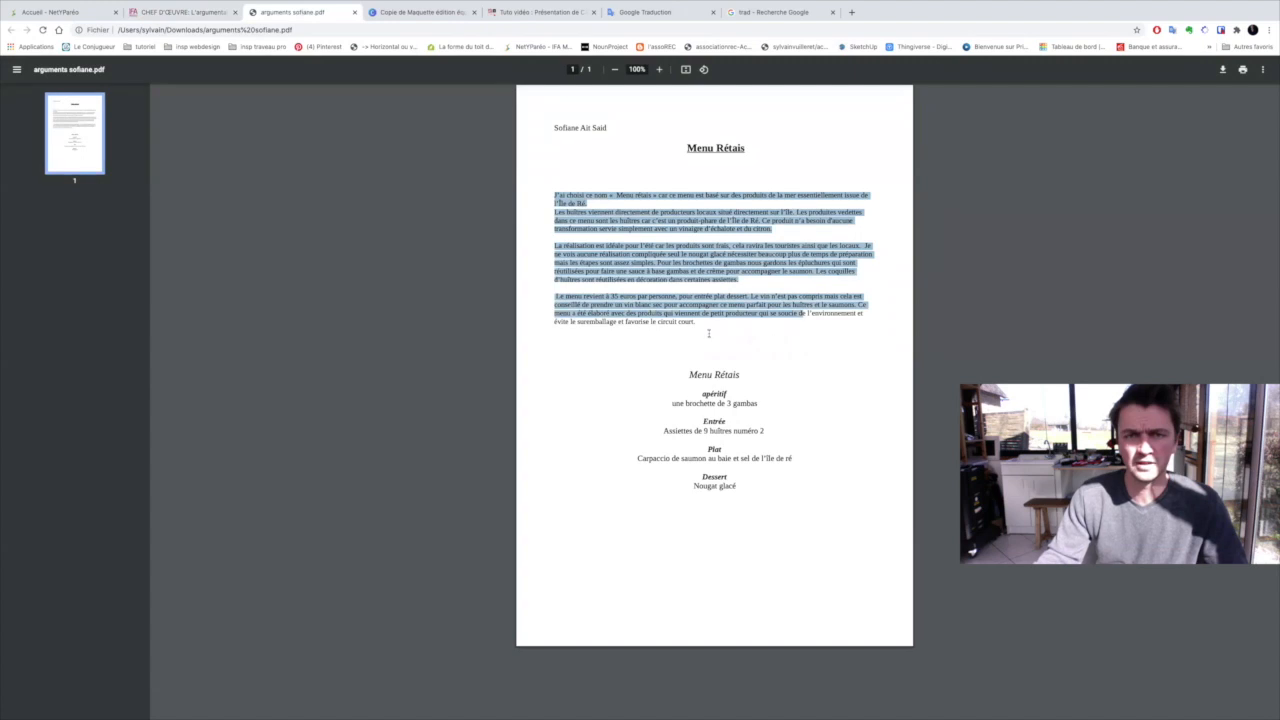
{"action": "left_click_drag", "start_coordinate": [708, 333], "coordinate": [695, 322]}
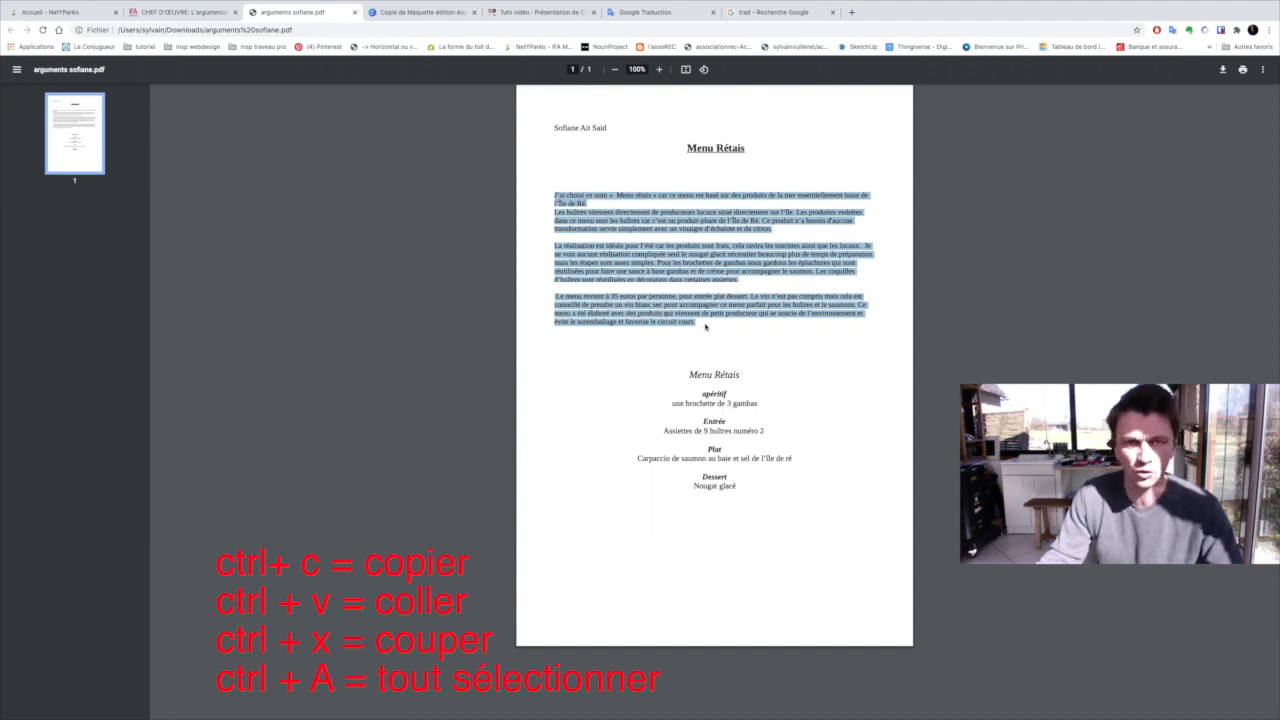
{"action": "left_click", "coordinate": [542, 180]}
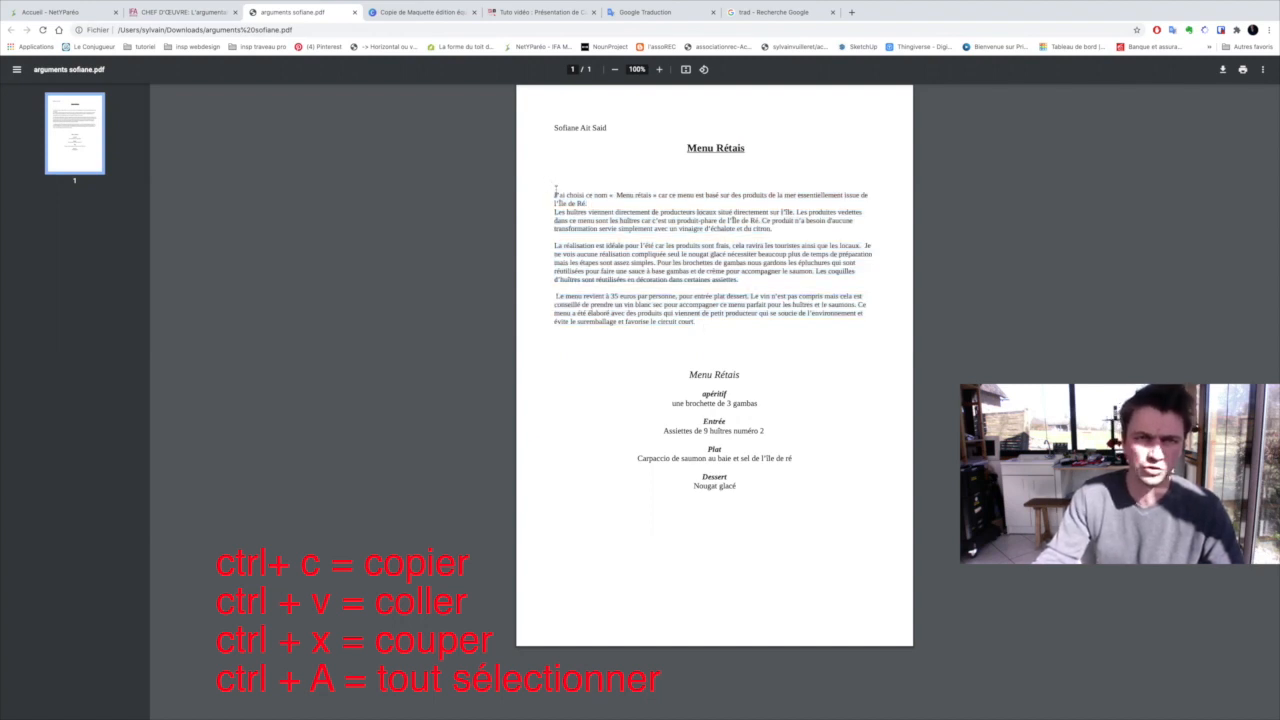
Copy the three argument paragraphs under the "Menu Rétais" title in the PDF
{"action": "left_click_drag", "start_coordinate": [556, 189], "coordinate": [698, 324]}
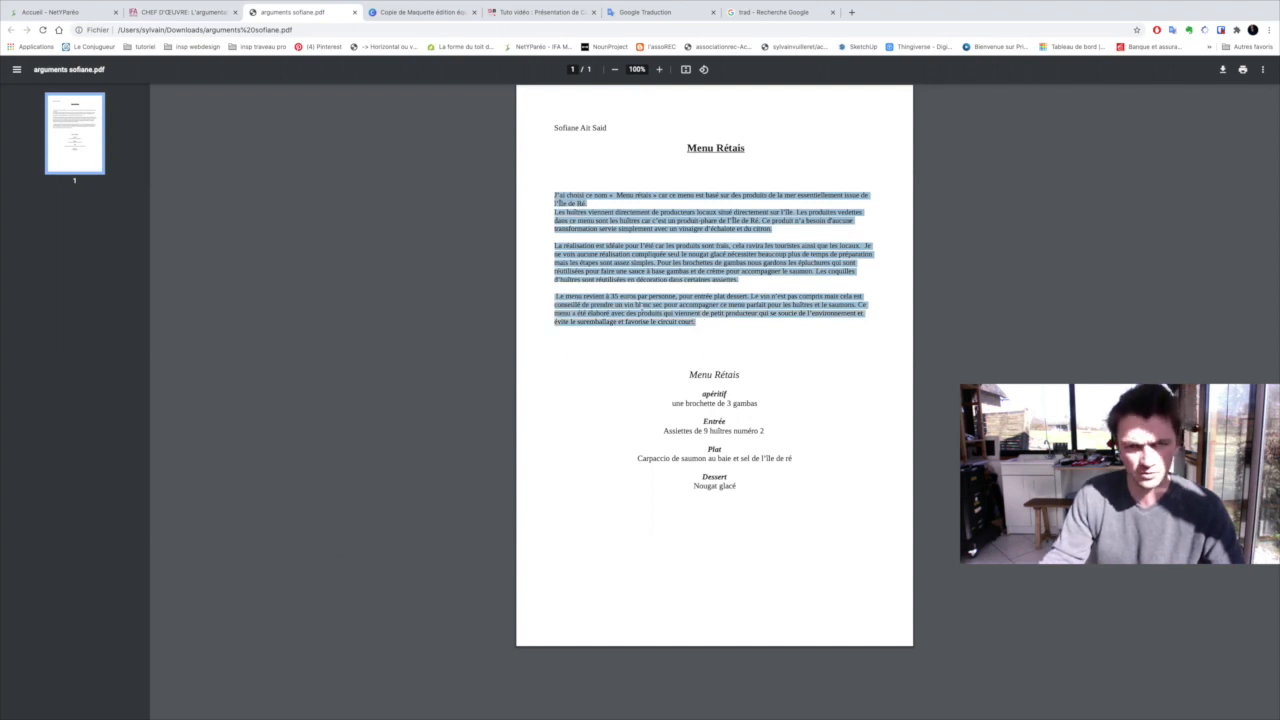
{"action": "right_click", "coordinate": [642, 312]}
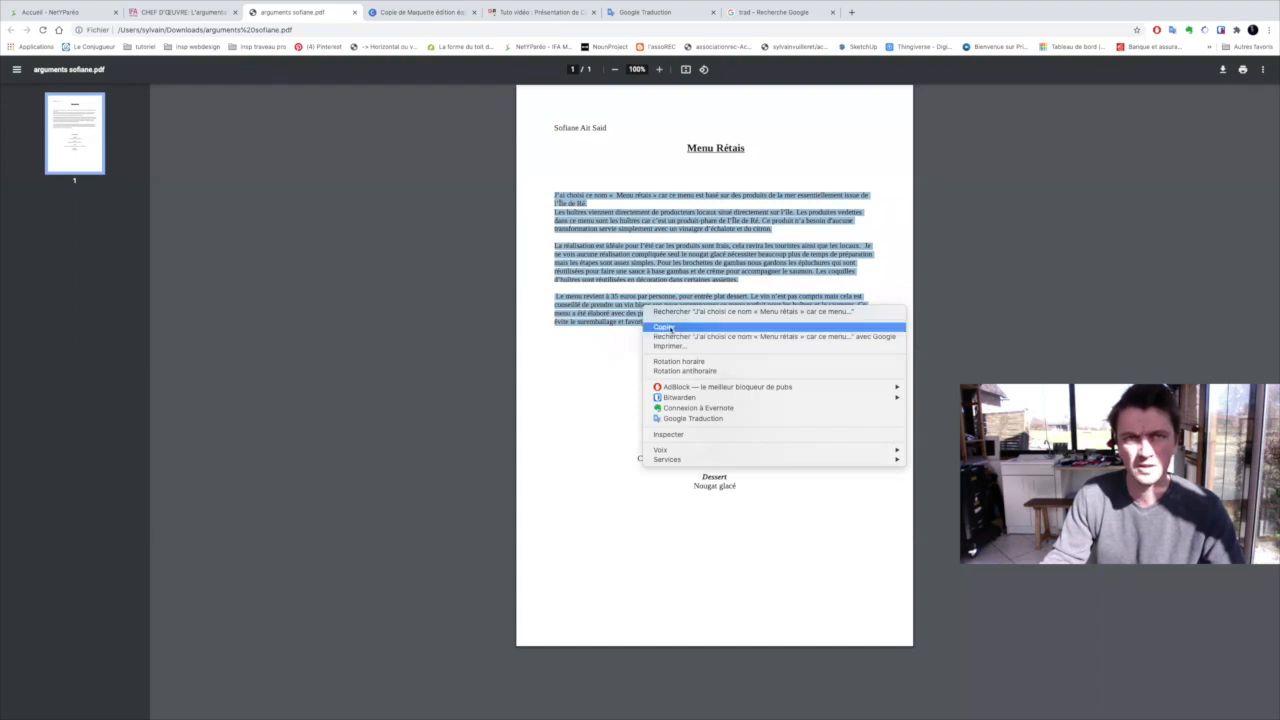
{"action": "left_click", "coordinate": [664, 327]}
Switch to the Canva design and replace the placeholder argument text on page 2 with the copied paragraphs
{"action": "left_click", "coordinate": [438, 14]}
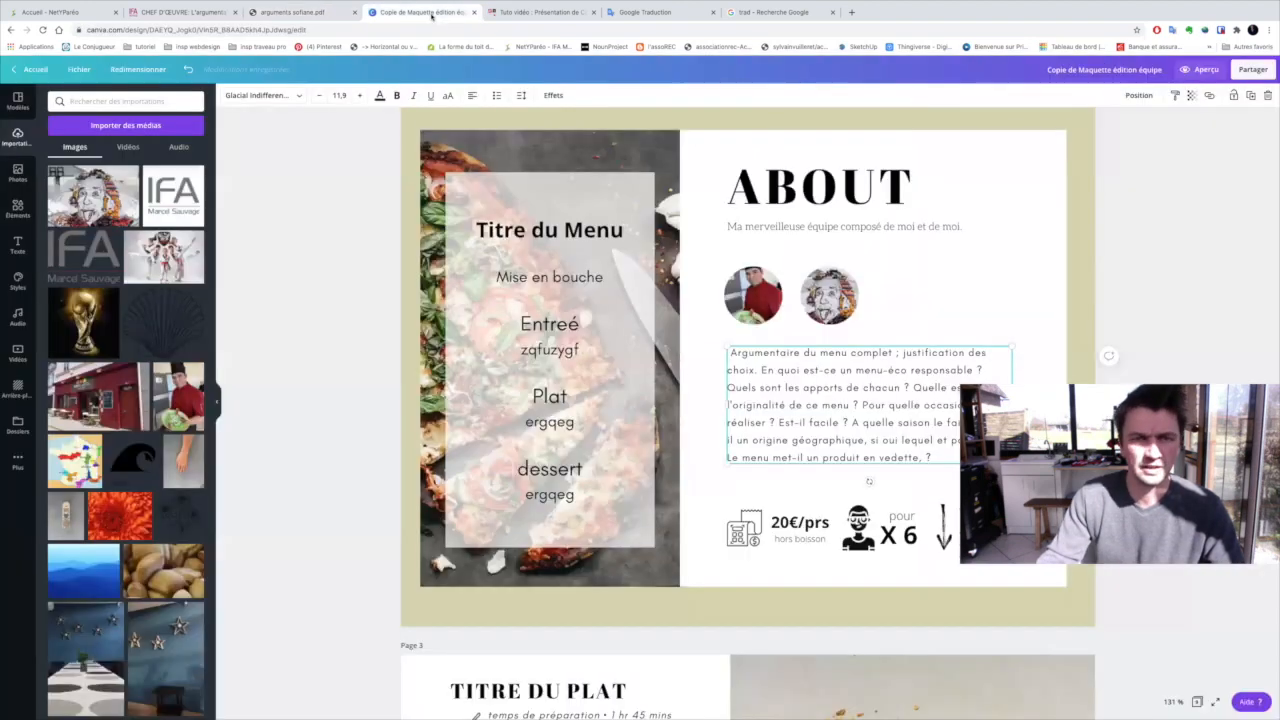
{"action": "triple_click", "coordinate": [759, 353]}
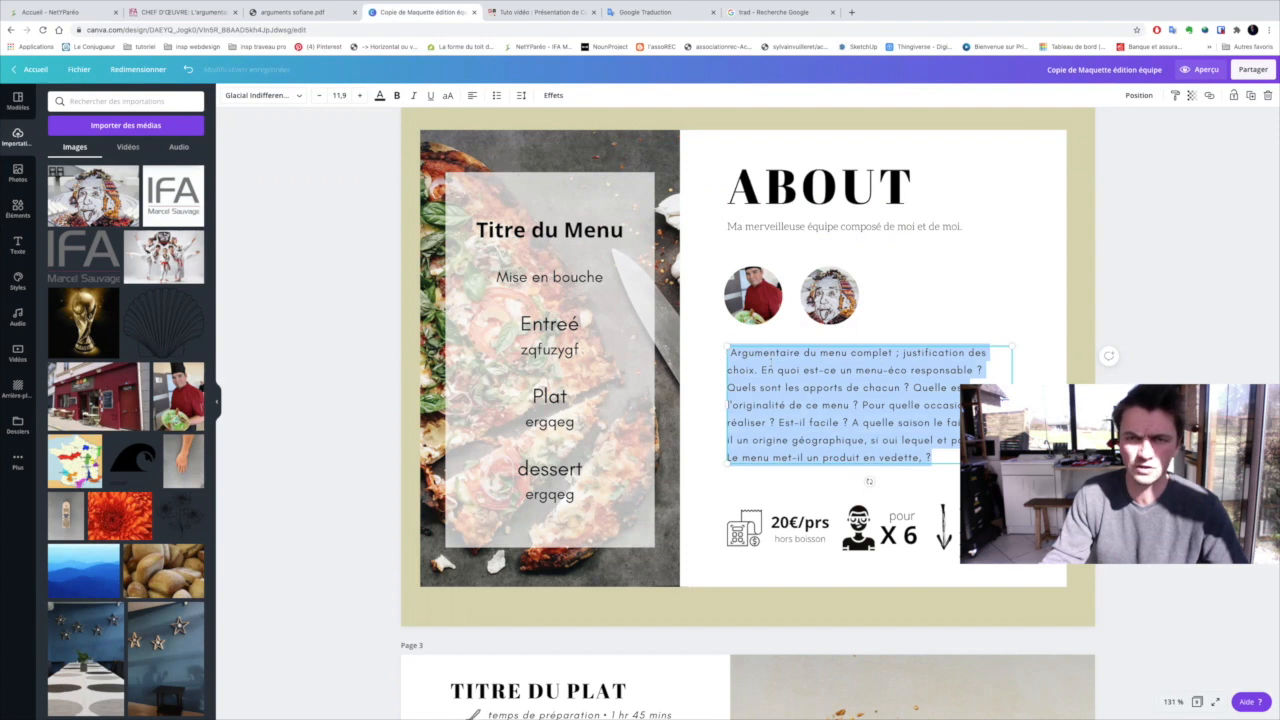
{"action": "left_click", "coordinate": [941, 456]}
{"action": "triple_click", "coordinate": [874, 440]}
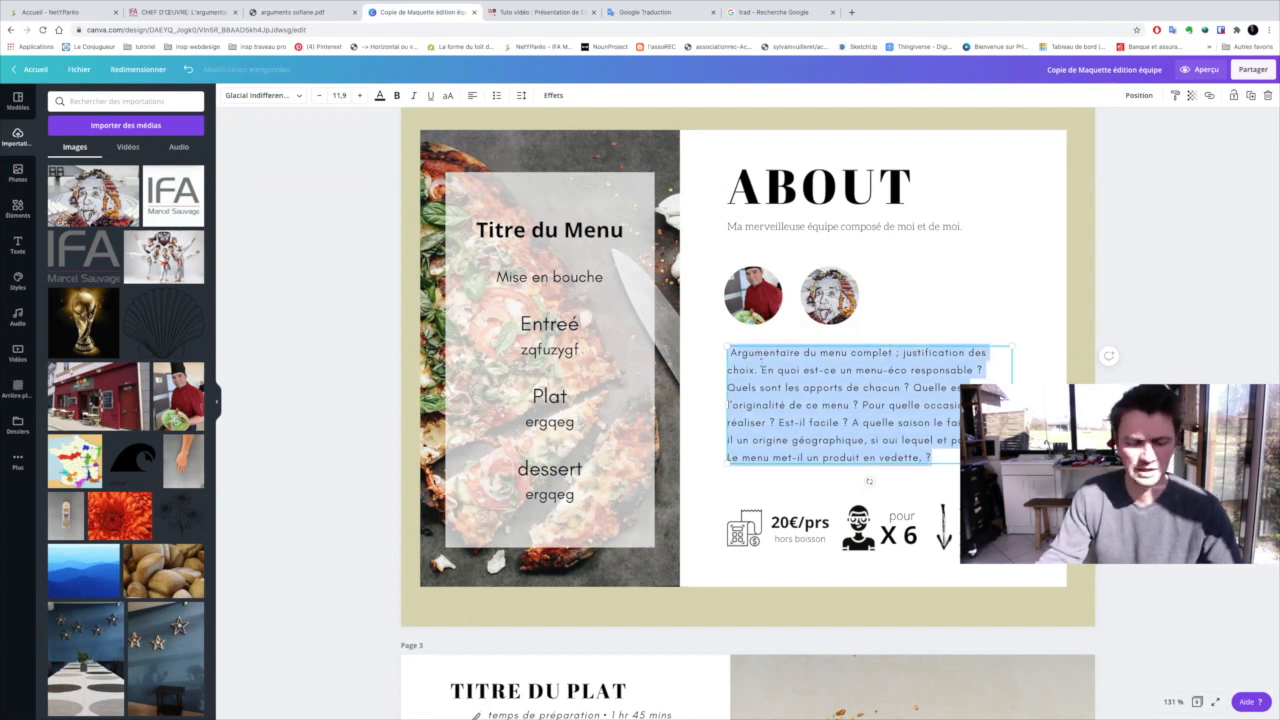
{"action": "key", "text": "ctrl+v"}
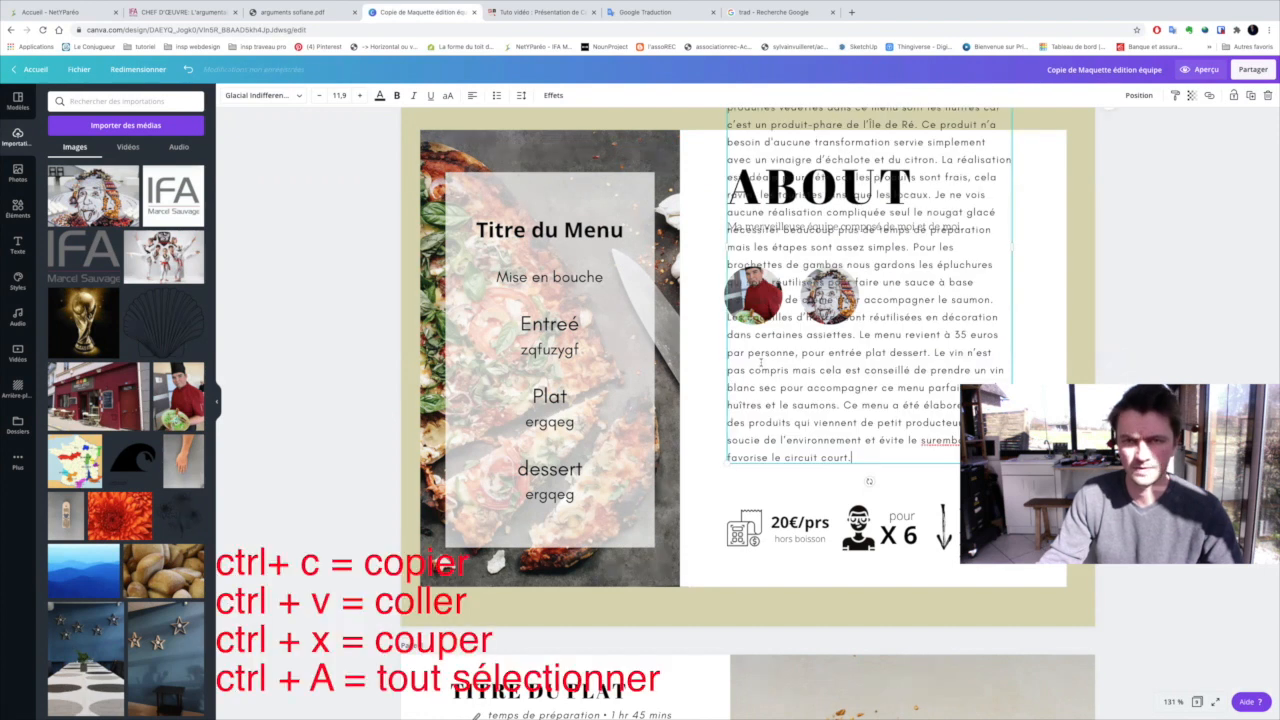
Reduce the font size of the whole argument text on page 2 to 7,9
{"action": "scroll", "coordinate": [865, 380], "scroll_direction": "up", "scroll_amount": 3}
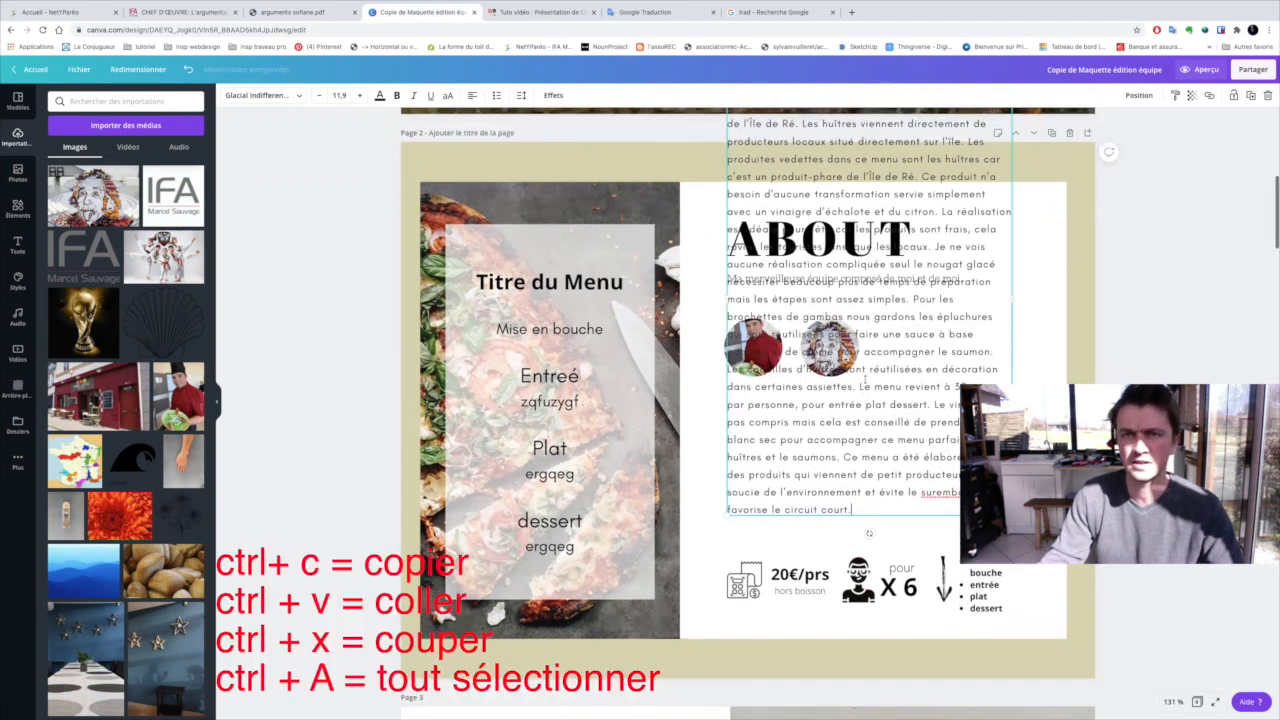
{"action": "scroll", "coordinate": [866, 378], "scroll_direction": "down", "scroll_amount": 2}
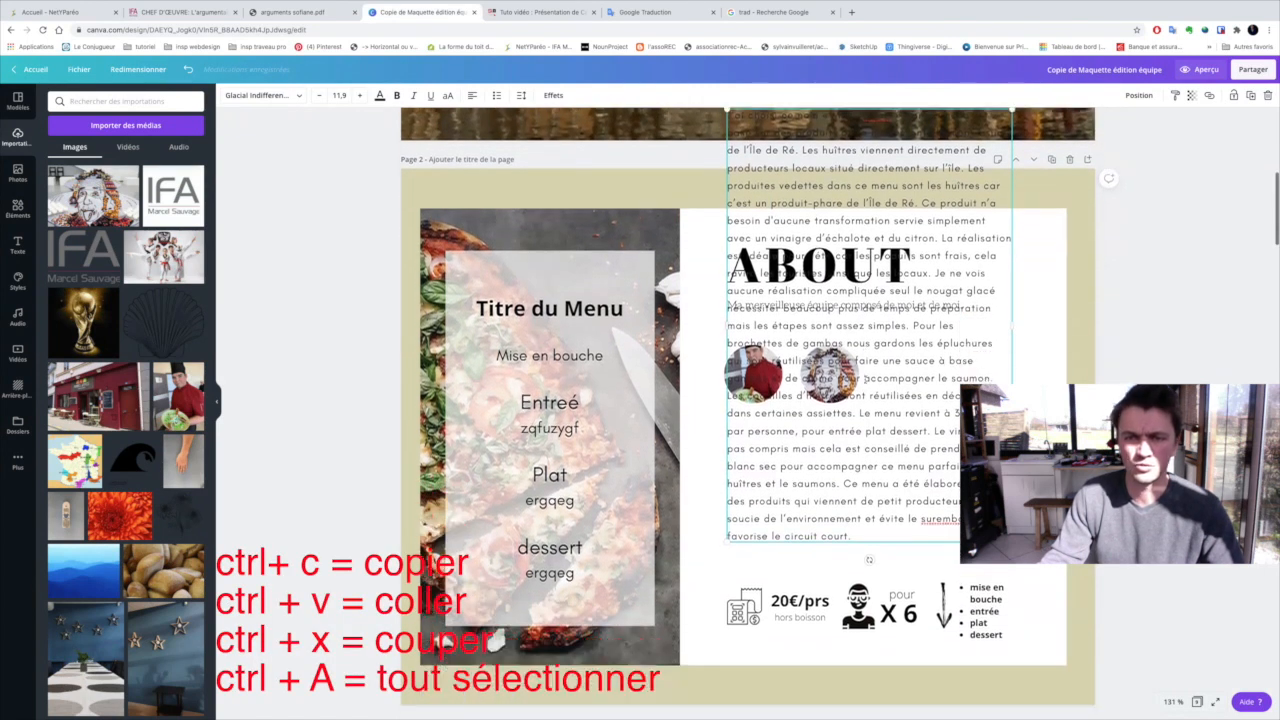
{"action": "key", "text": "ctrl+a"}
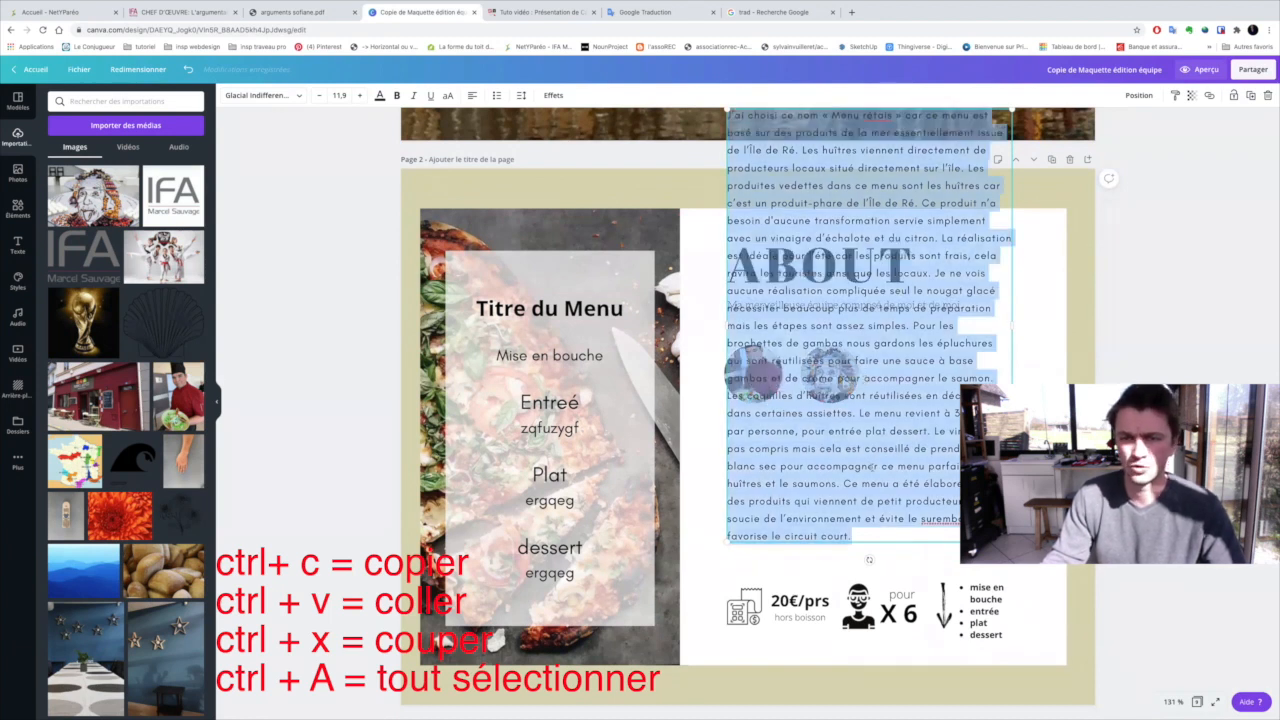
{"action": "left_click", "coordinate": [320, 96]}
{"action": "left_click", "coordinate": [320, 96]}
{"action": "left_click", "coordinate": [320, 96]}
{"action": "left_click", "coordinate": [320, 96]}
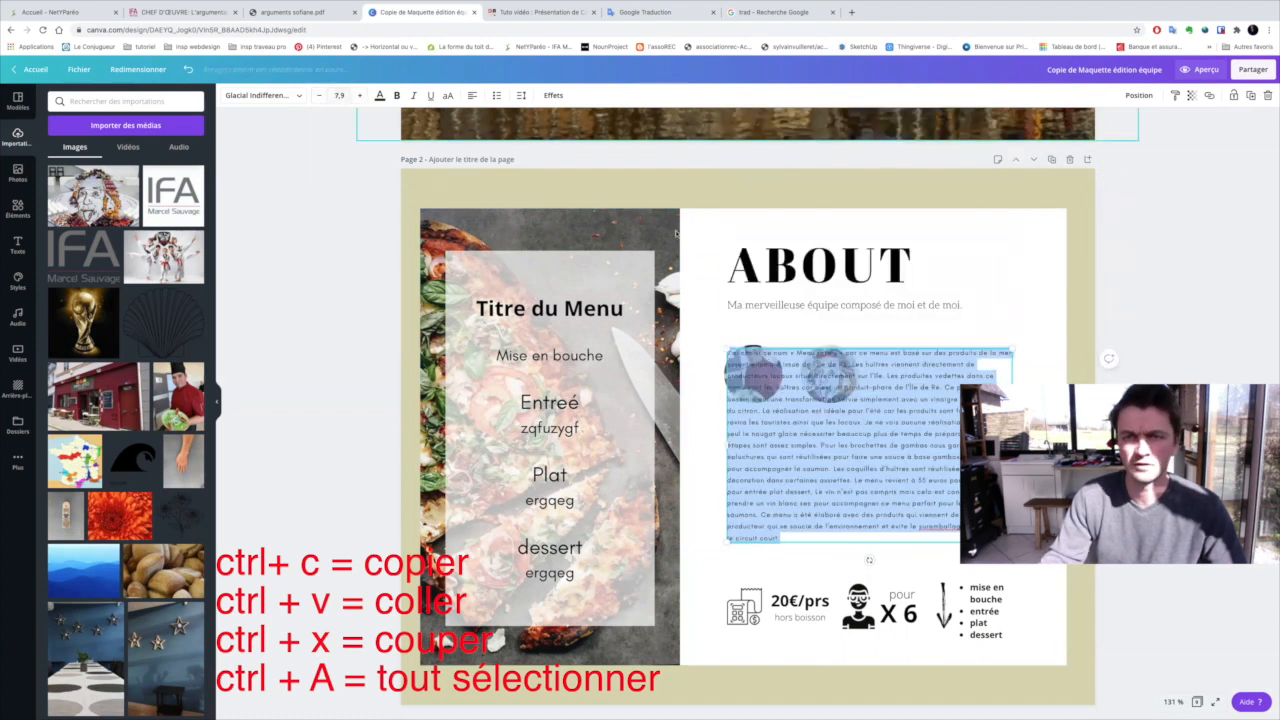
{"action": "left_click", "coordinate": [872, 328]}
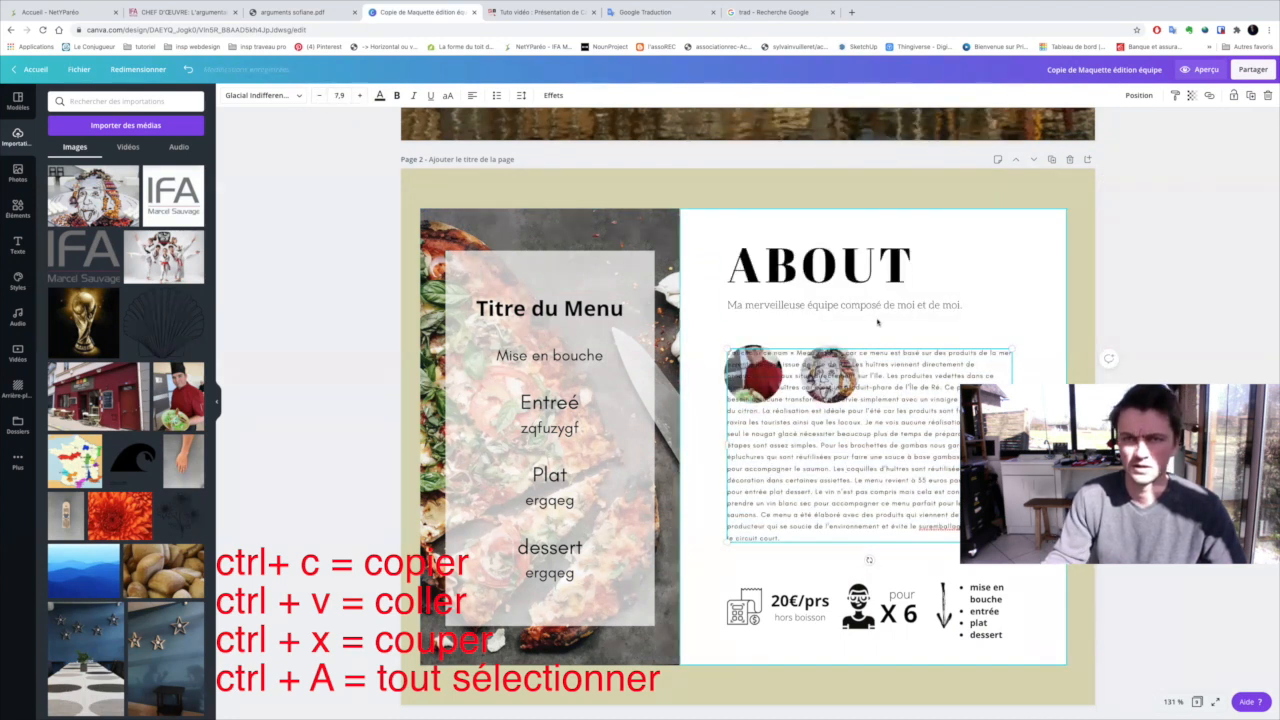
Move the ABOUT heading and team photos up, and fit the argument text between the photos and the price row
{"action": "left_click_drag", "start_coordinate": [810, 270], "coordinate": [808, 254]}
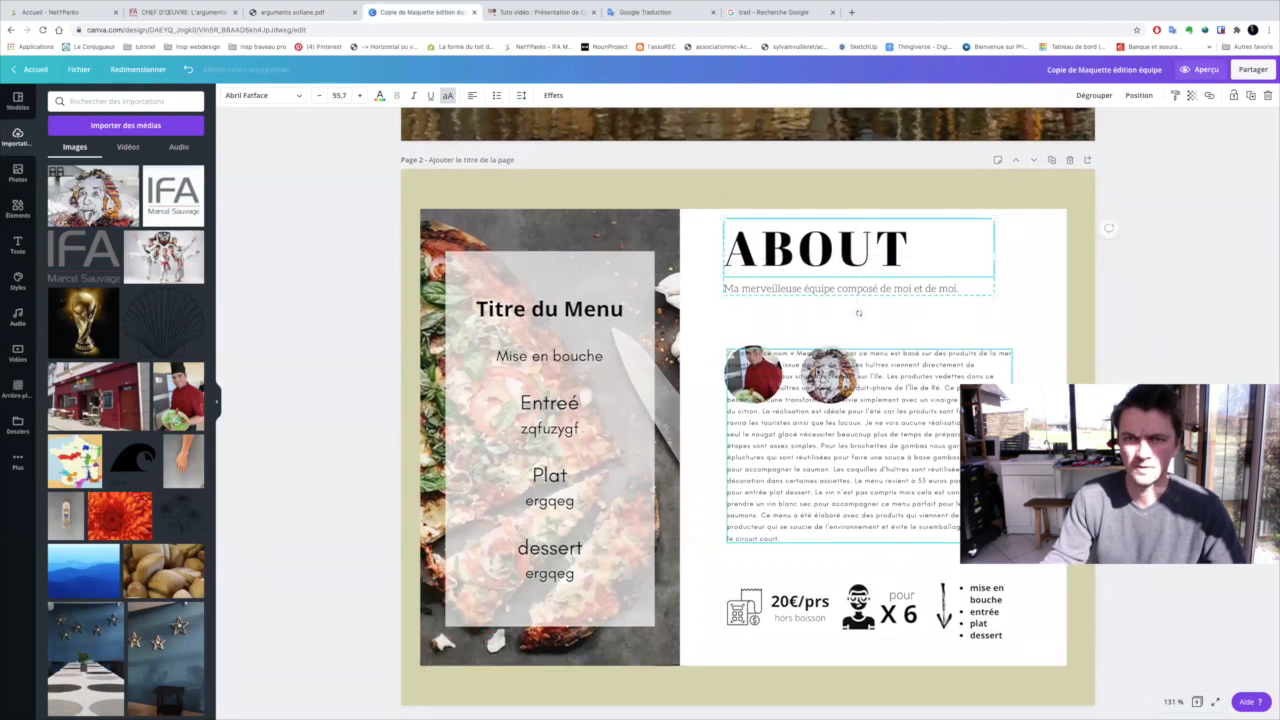
{"action": "left_click", "coordinate": [762, 376]}
{"action": "left_click_drag", "start_coordinate": [762, 376], "coordinate": [760, 430]}
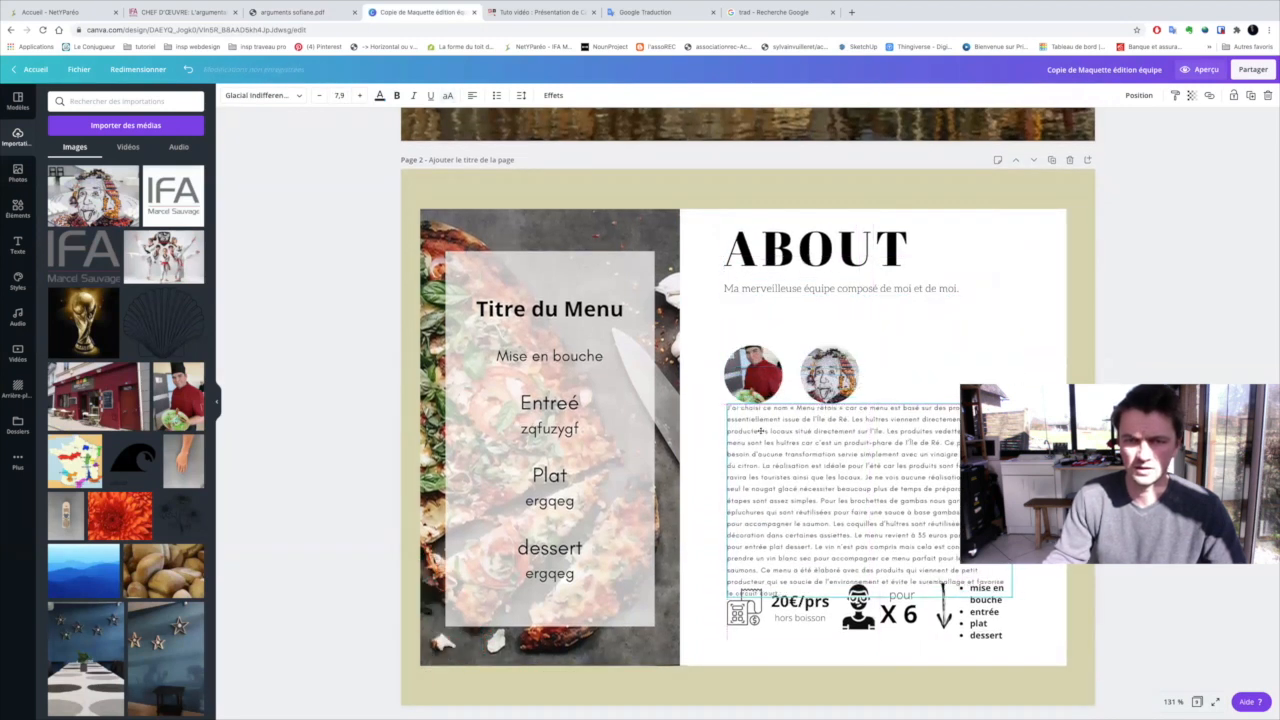
{"action": "left_click_drag", "start_coordinate": [748, 368], "coordinate": [751, 329]}
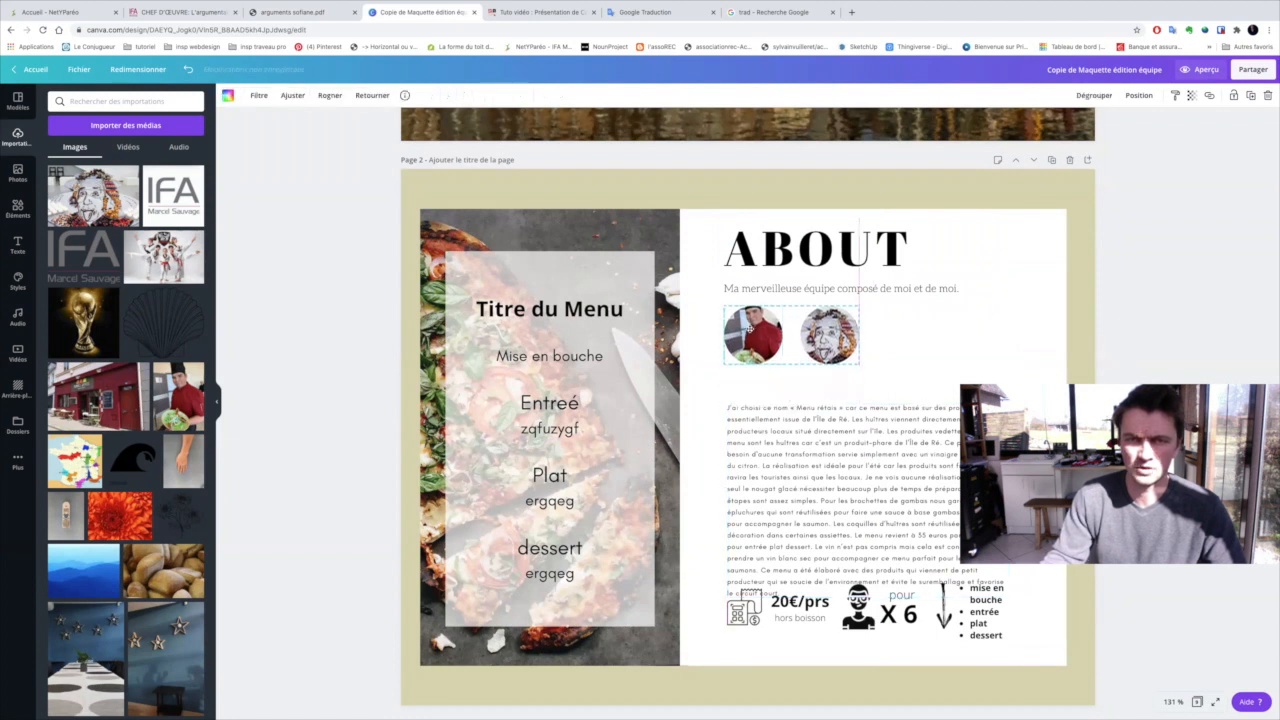
{"action": "mouse_move", "coordinate": [768, 432]}
{"action": "left_mouse_down"}
{"action": "mouse_move", "coordinate": [768, 400]}
{"action": "mouse_move", "coordinate": [767, 411]}
{"action": "left_mouse_up"}
{"action": "left_click", "coordinate": [883, 351]}
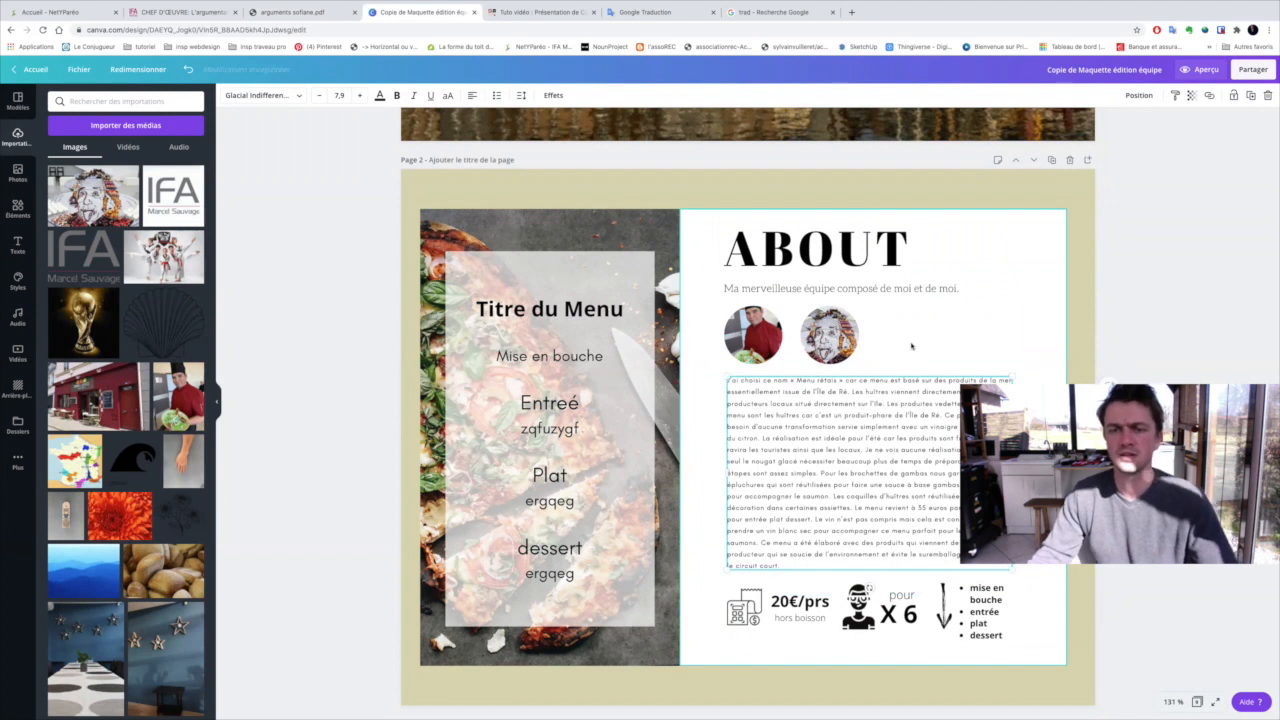
Set the price to 15/prs and the number of servings to X7 in the row below the argument text
{"action": "left_click", "coordinate": [794, 601]}
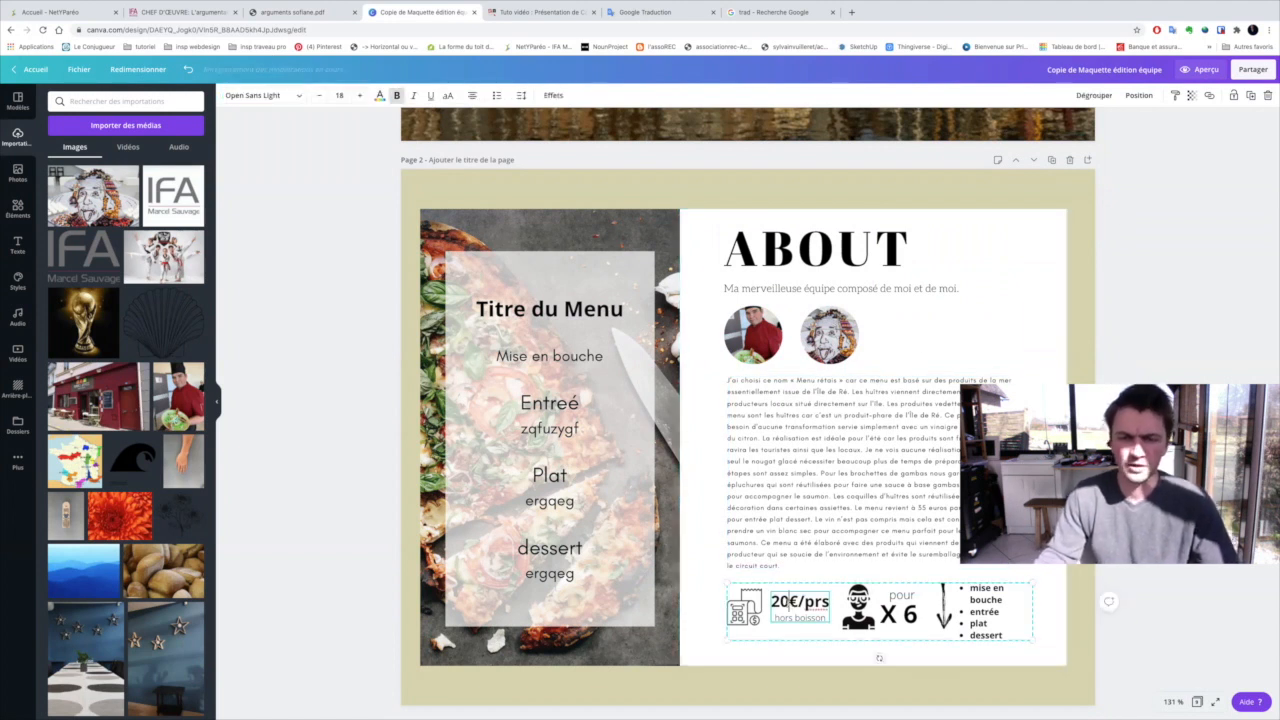
{"action": "left_click_drag", "start_coordinate": [799, 602], "coordinate": [771, 602]}
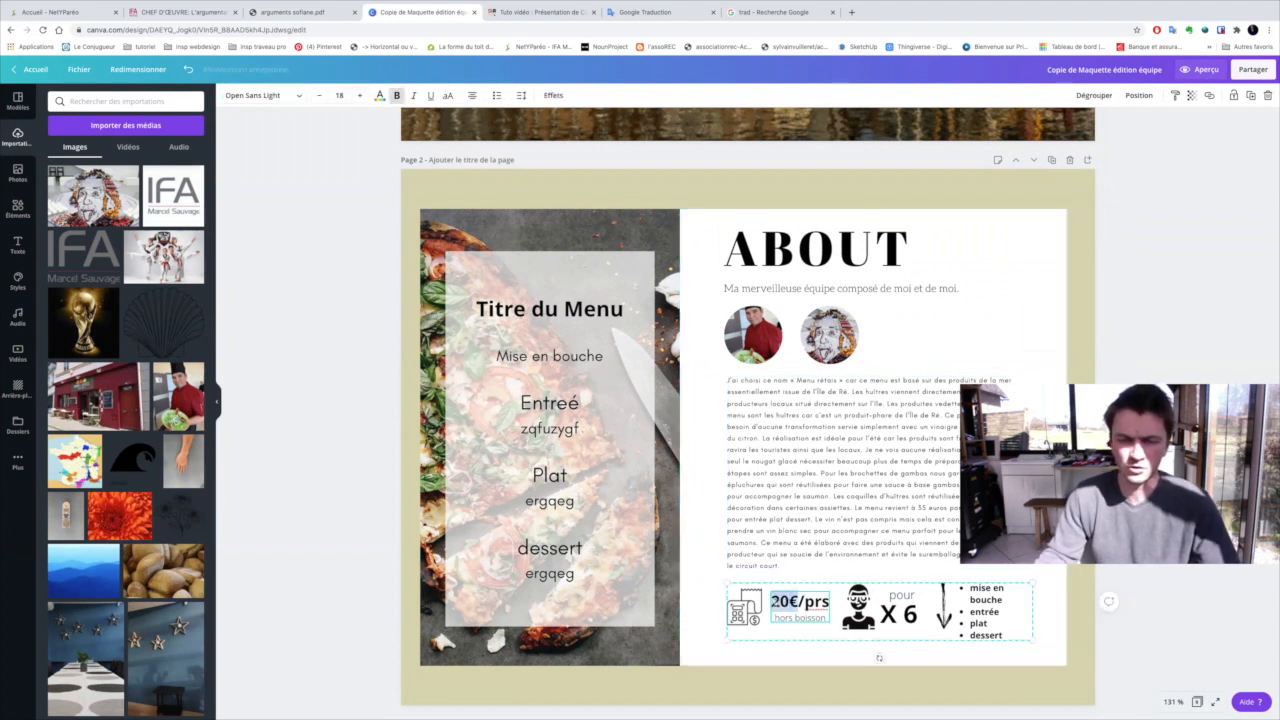
{"action": "type", "text": "15"}
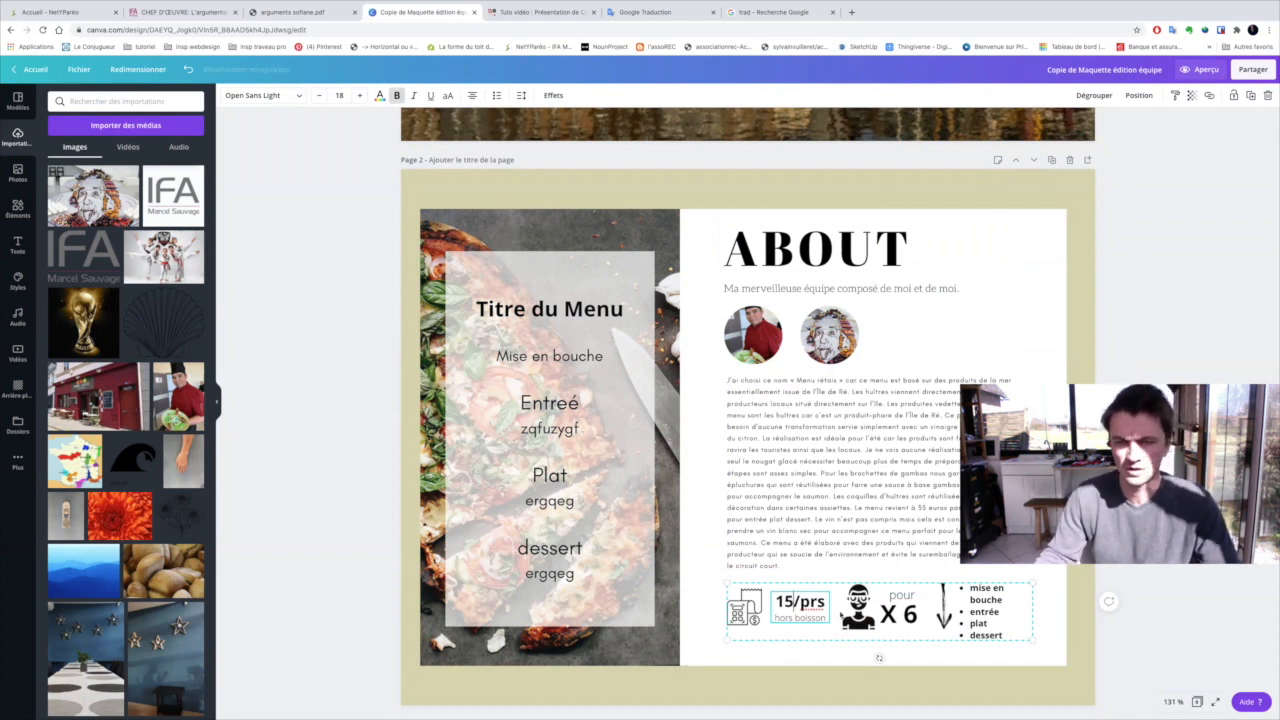
{"action": "left_click", "coordinate": [904, 620]}
{"action": "left_click_drag", "start_coordinate": [918, 618], "coordinate": [882, 616]}
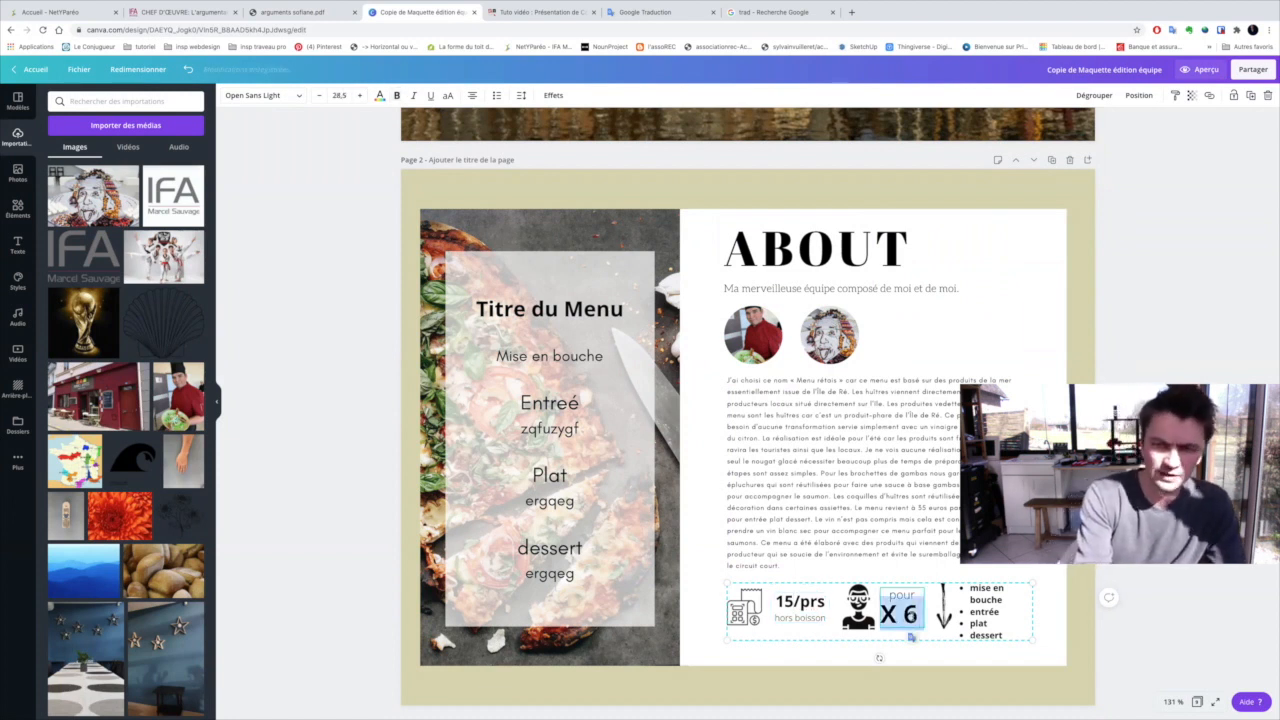
{"action": "type", "text": "X"}
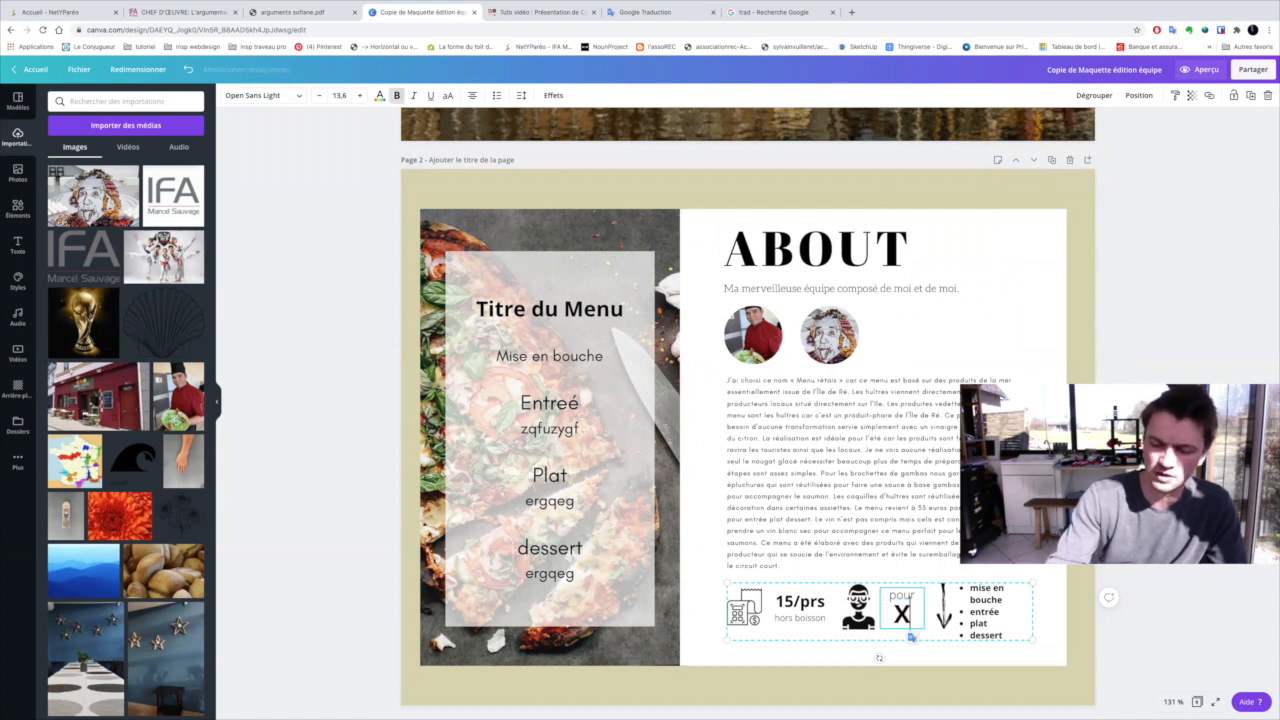
{"action": "type", "text": "7"}
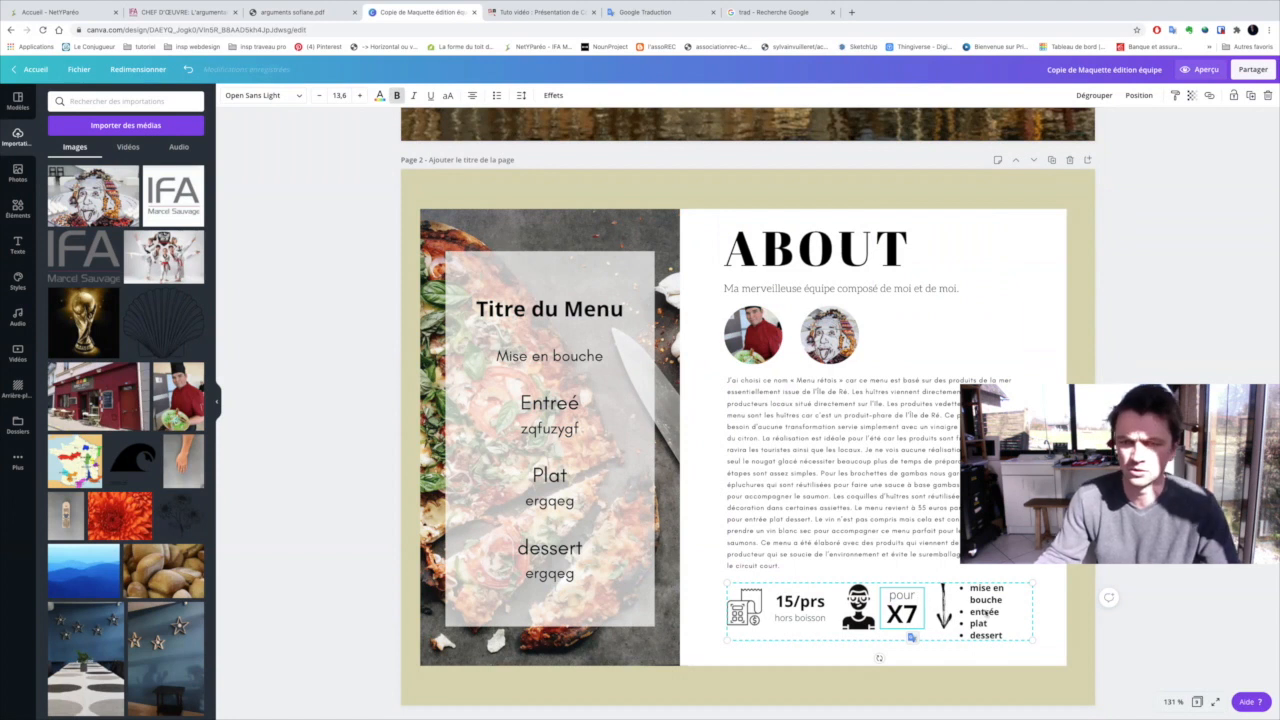
Delete "mise en bouche" from the bulleted course list beside the servings on page 2
{"action": "left_click", "coordinate": [985, 612]}
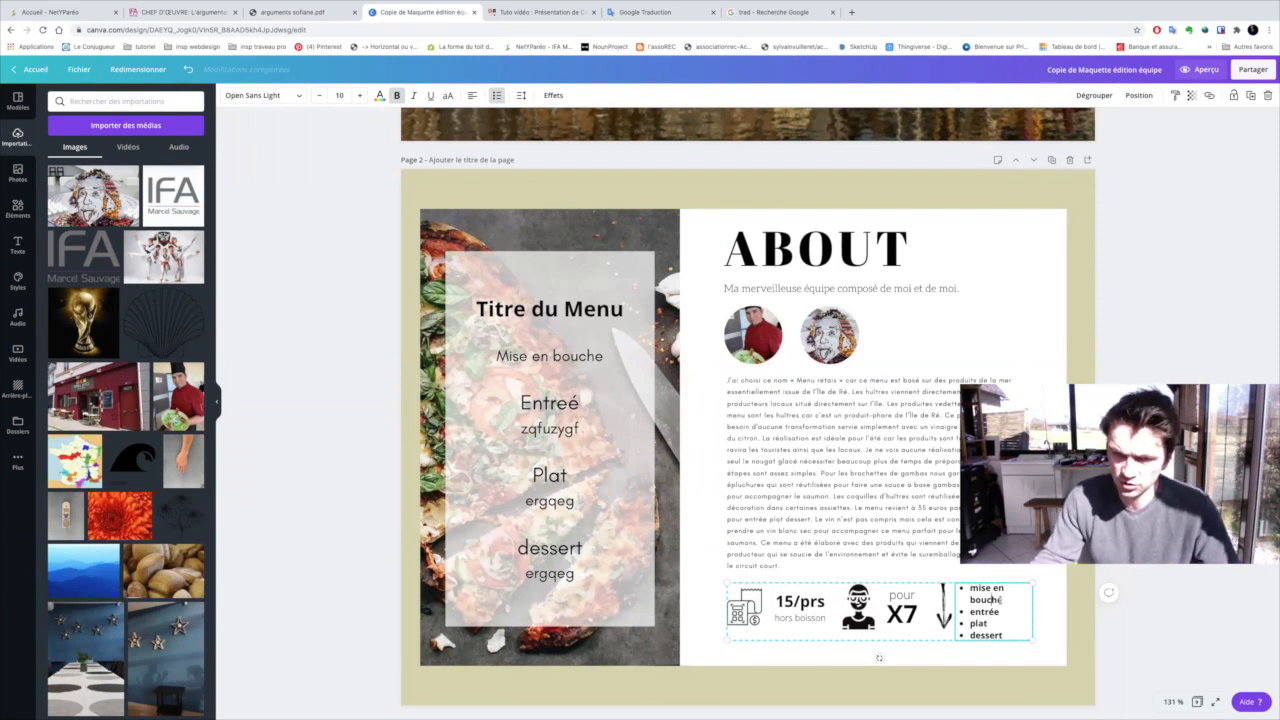
{"action": "left_click_drag", "start_coordinate": [1002, 598], "coordinate": [970, 575]}
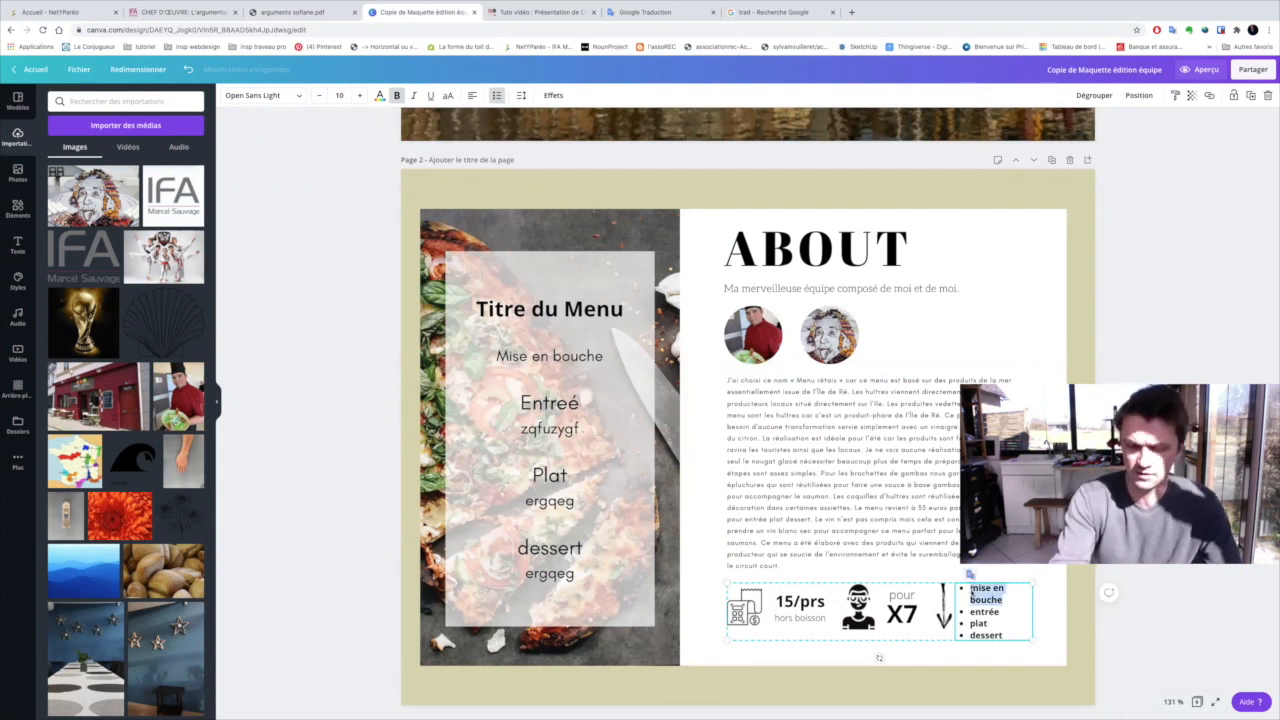
{"action": "scroll", "coordinate": [1002, 655], "scroll_direction": "up", "scroll_amount": 1}
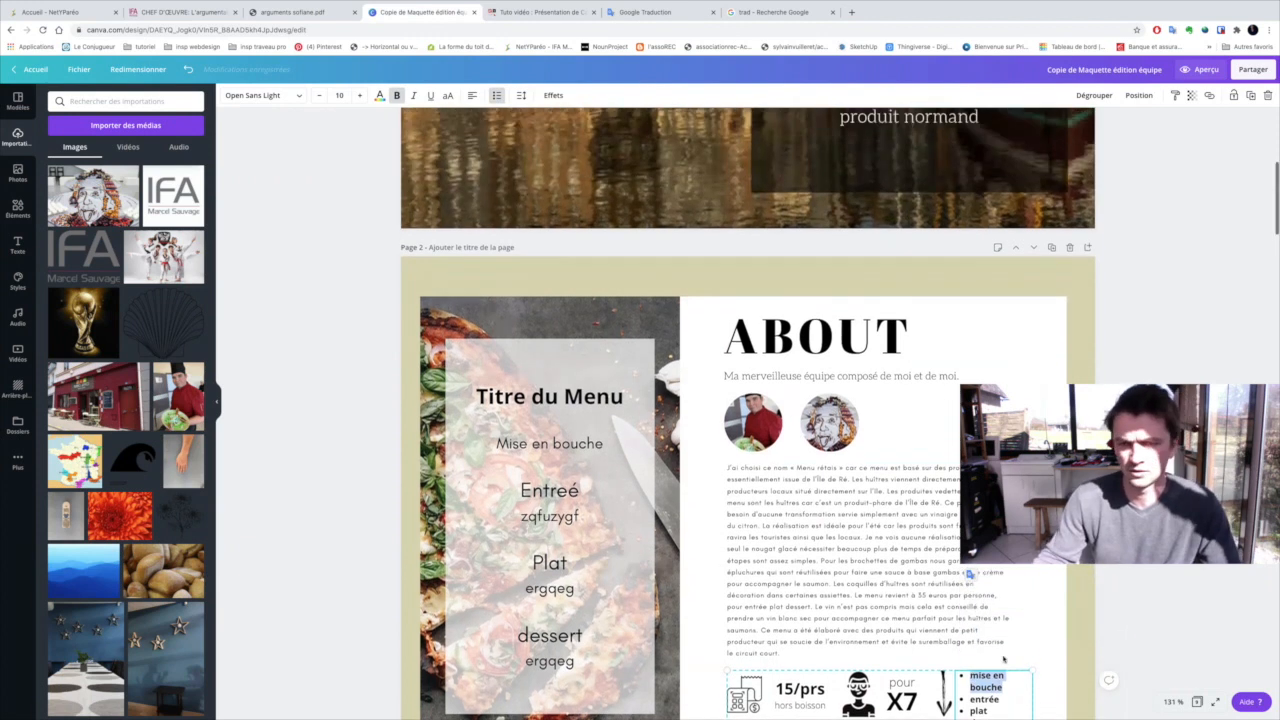
{"action": "scroll", "coordinate": [1004, 656], "scroll_direction": "down", "scroll_amount": 1}
{"action": "left_click", "coordinate": [1006, 625]}
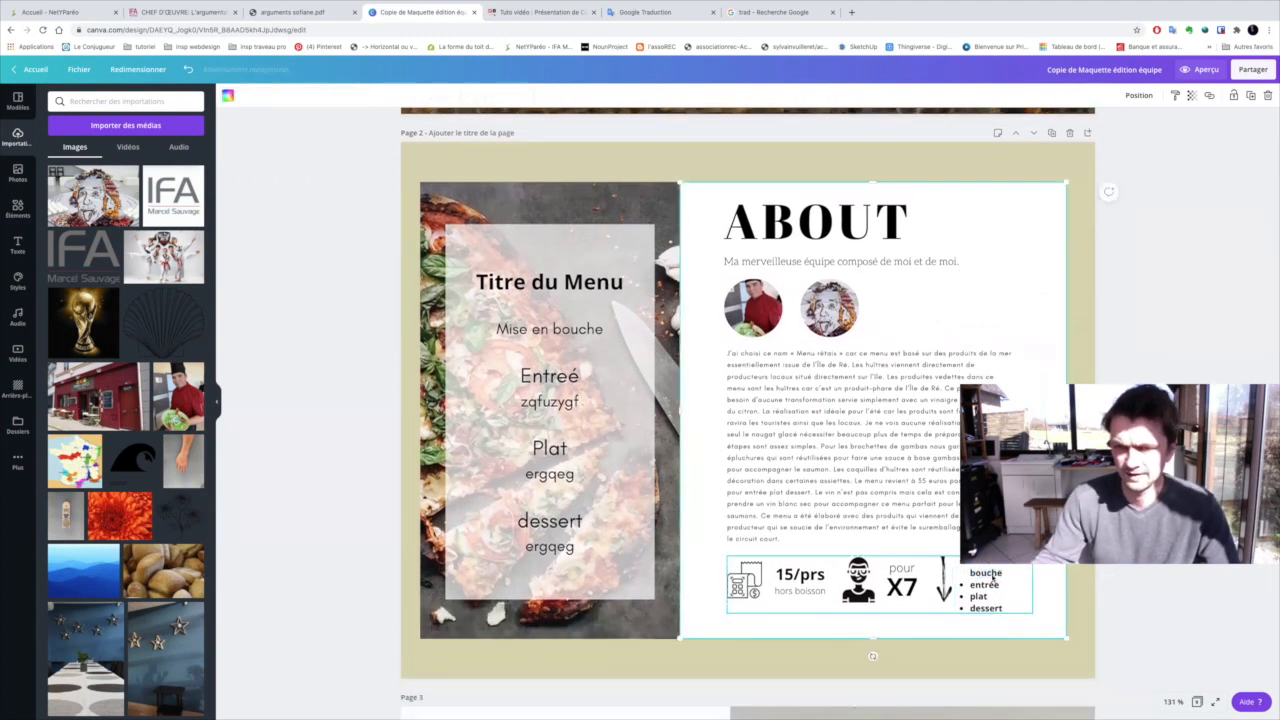
{"action": "left_click", "coordinate": [1006, 593]}
{"action": "scroll", "coordinate": [988, 614], "scroll_direction": "up", "scroll_amount": 1}
{"action": "left_click_drag", "start_coordinate": [1001, 613], "coordinate": [968, 600]}
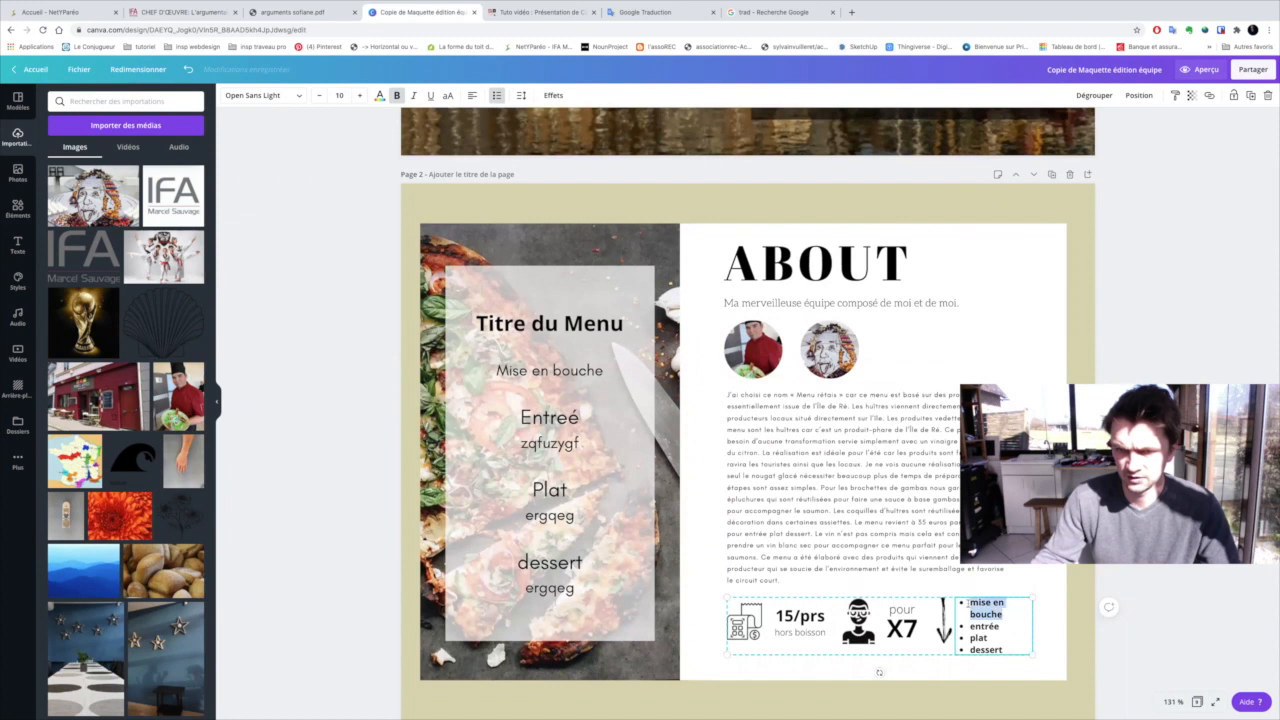
{"action": "key", "text": "BackSpace"}
{"action": "key", "text": "BackSpace"}
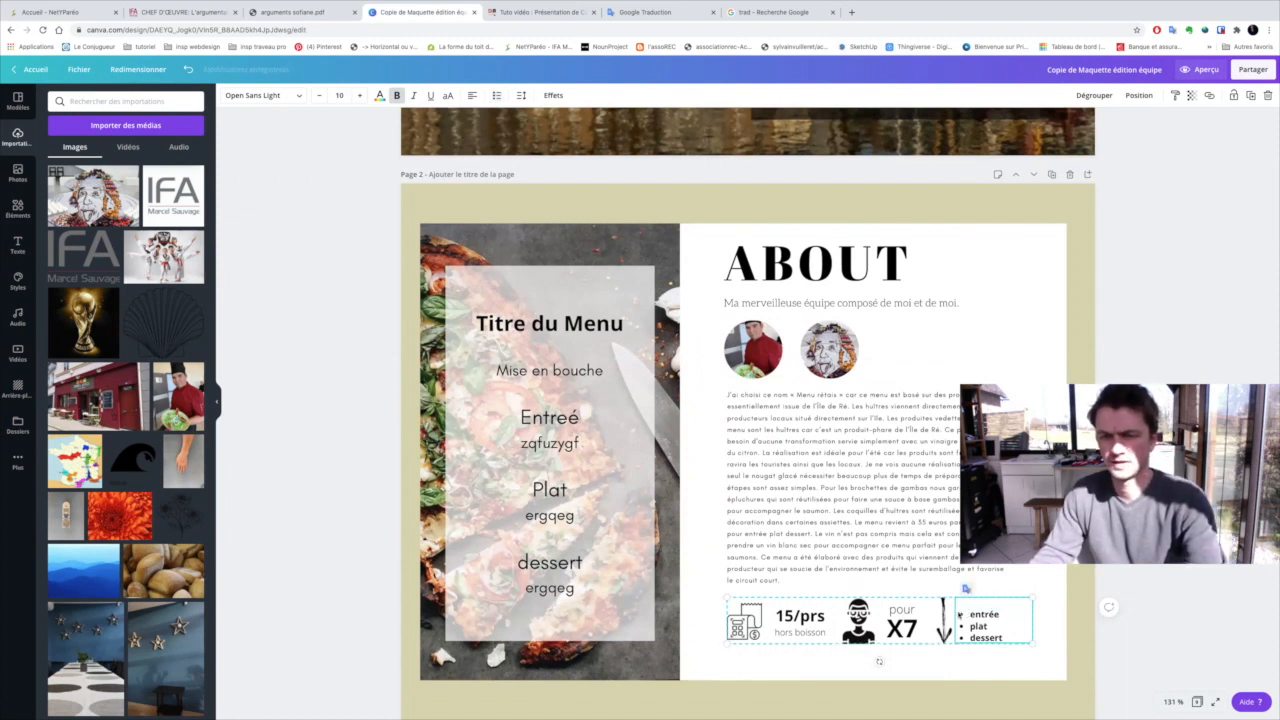
Remove the blank line above "entrée" in the course list and give that entry a bullet again
{"action": "key", "text": "BackSpace"}
{"action": "key", "text": "BackSpace"}
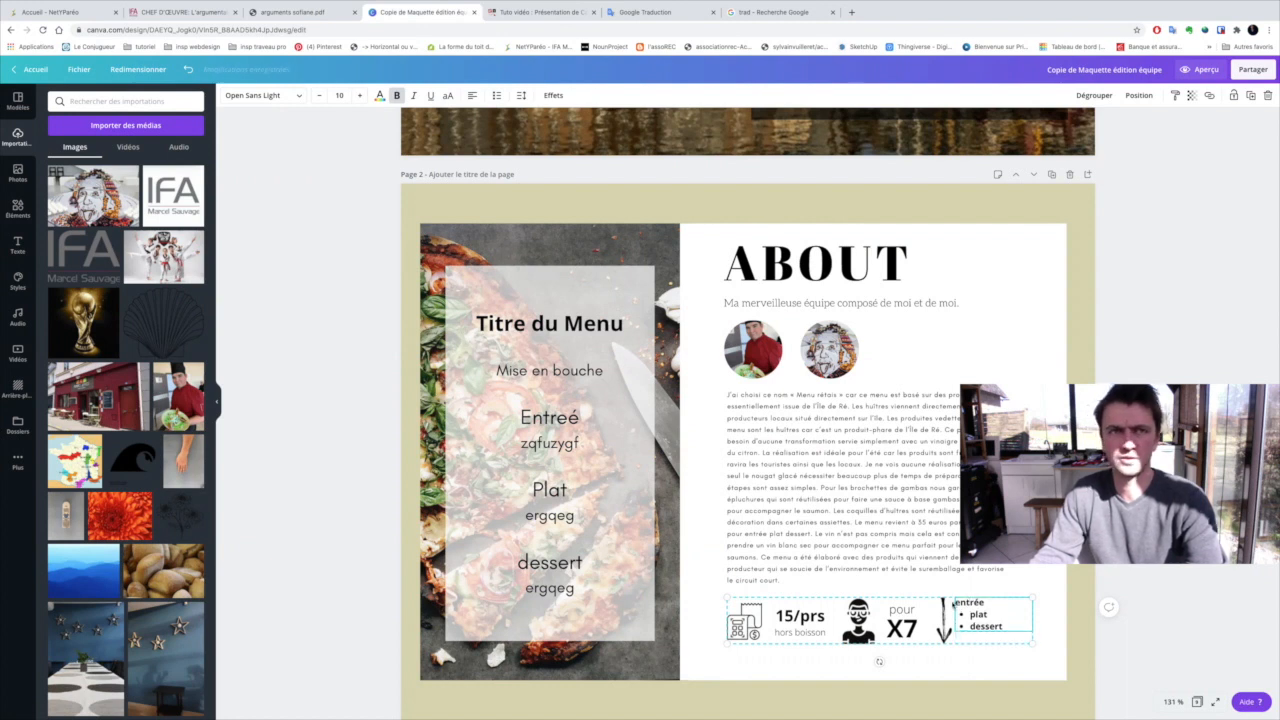
{"action": "left_click", "coordinate": [497, 95]}
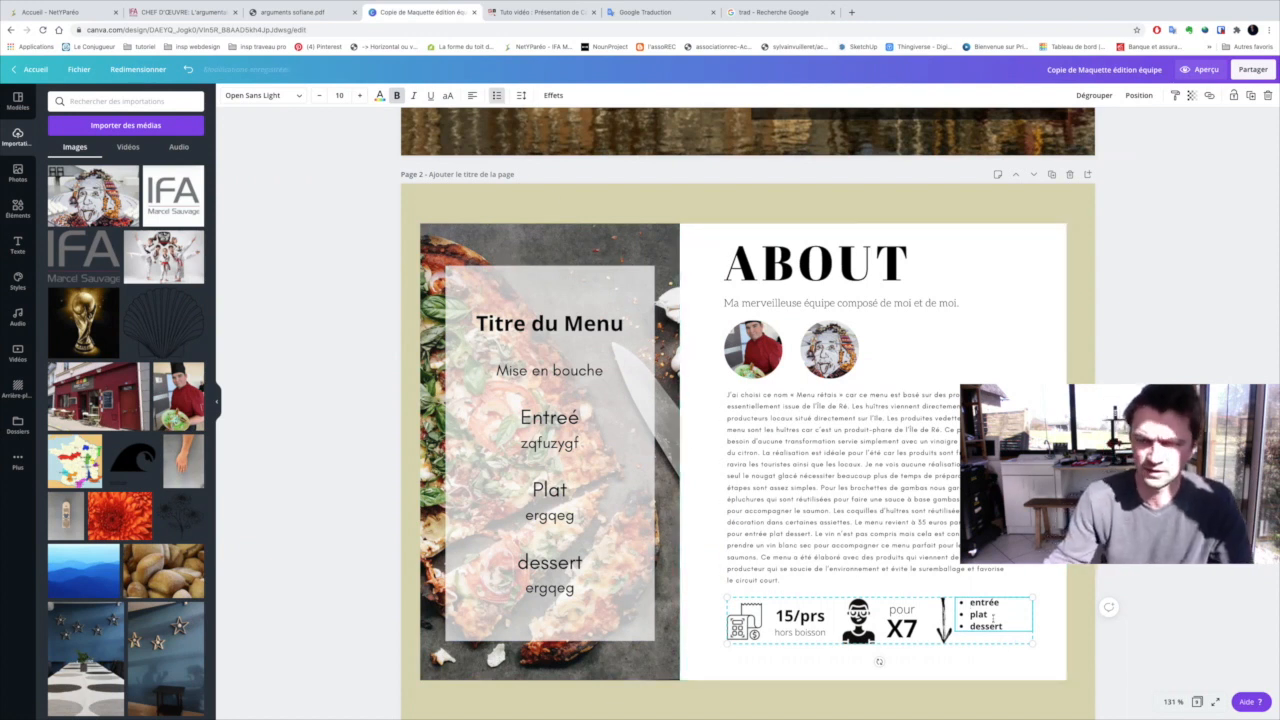
{"action": "left_click", "coordinate": [1050, 627]}
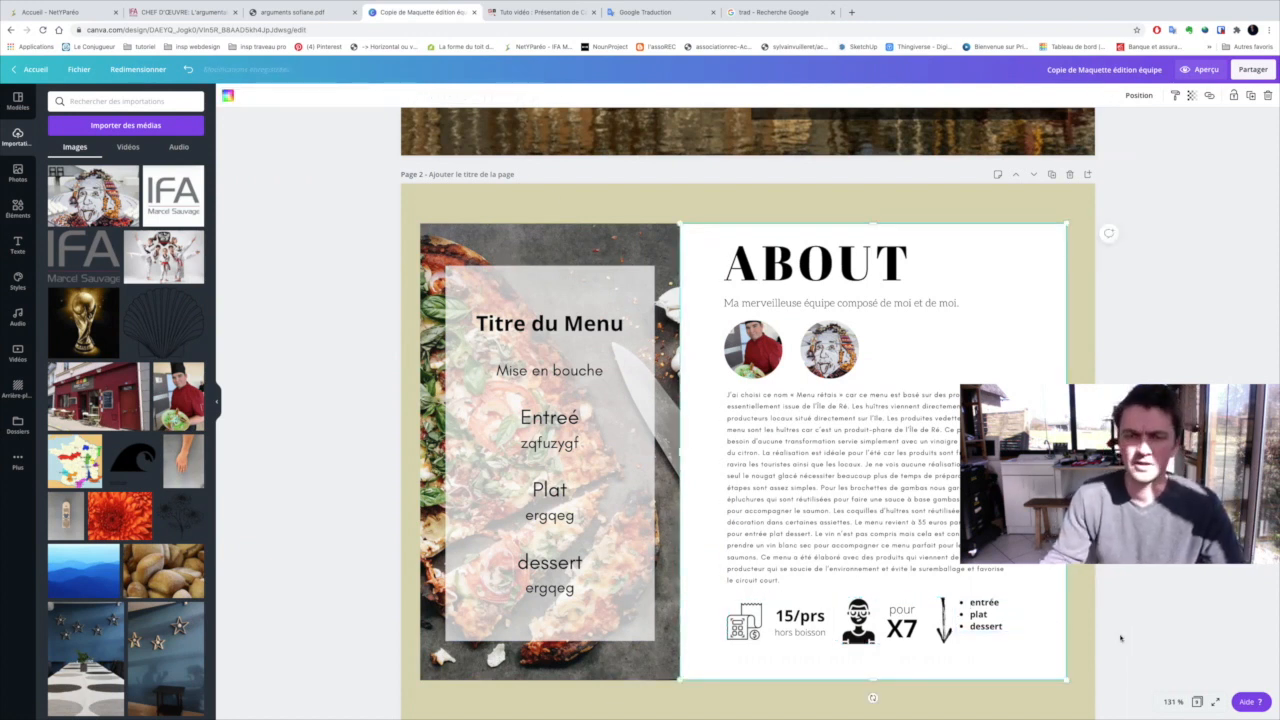
Replace the "Titre du Menu" title in the page 2 menu panel with "Menu Normand"
{"action": "left_click", "coordinate": [542, 334]}
{"action": "double_click", "coordinate": [542, 334]}
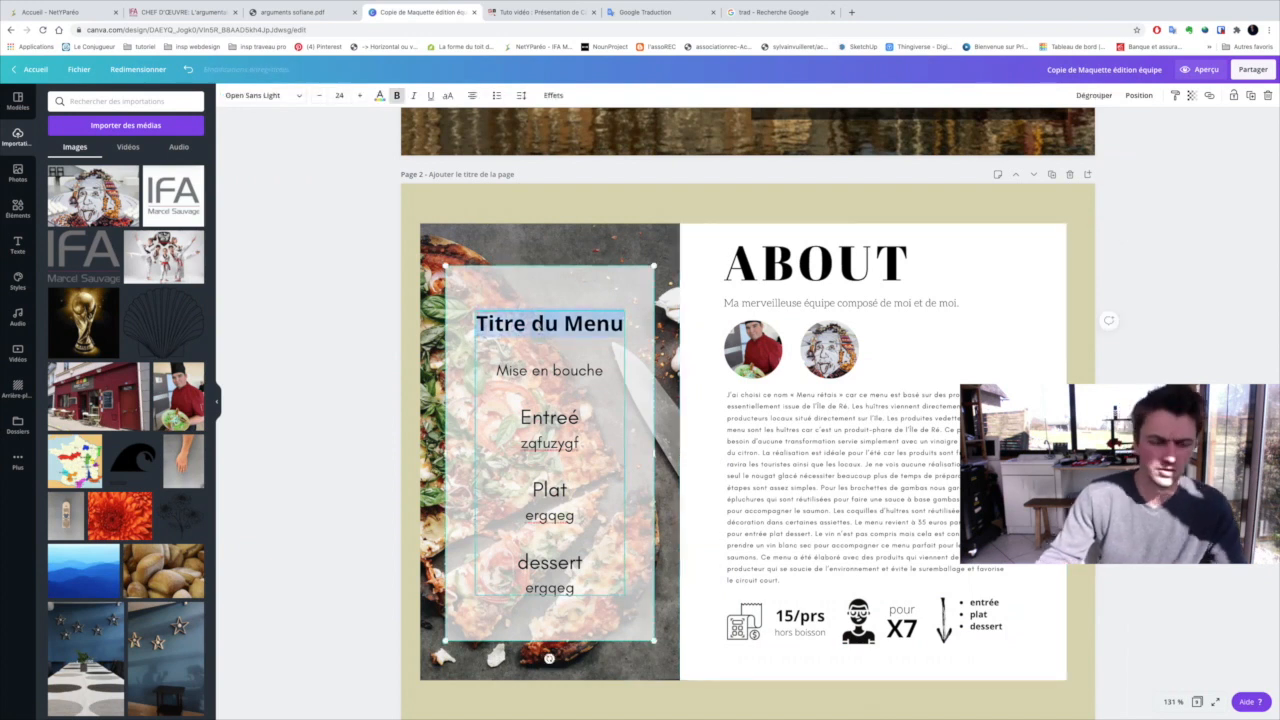
{"action": "type", "text": "Menu"}
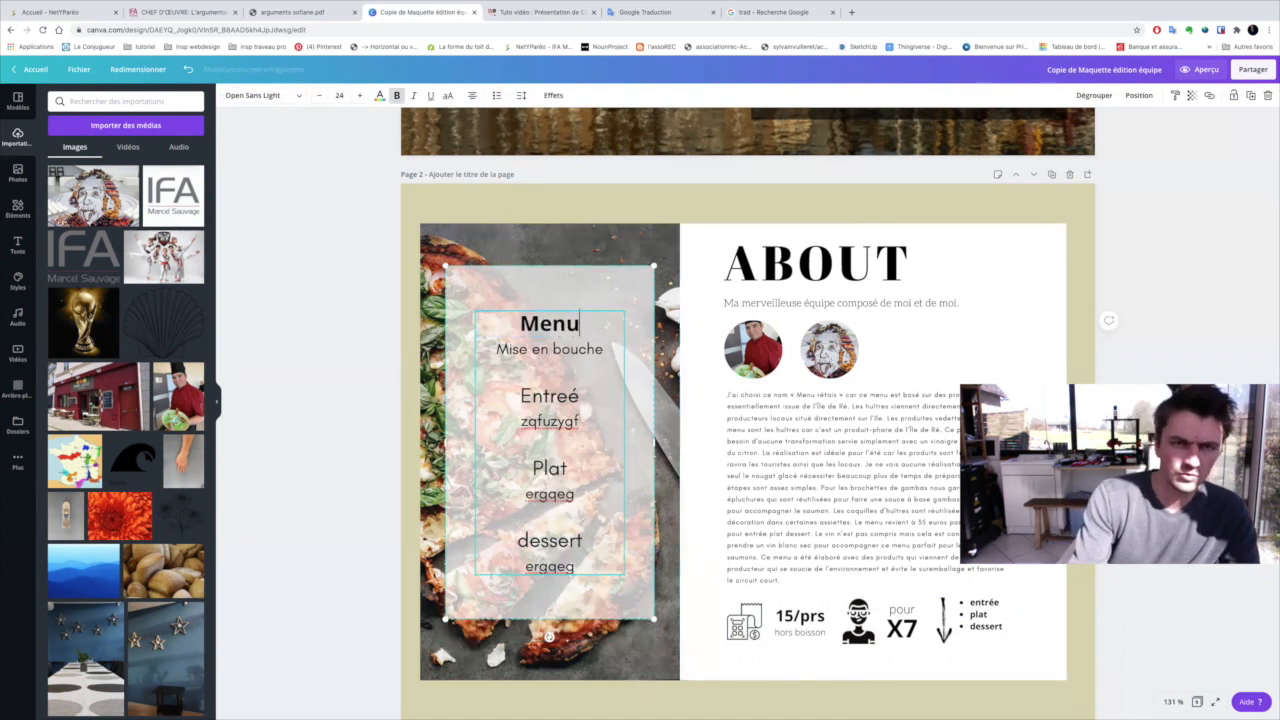
{"action": "type", "text": " Normand"}
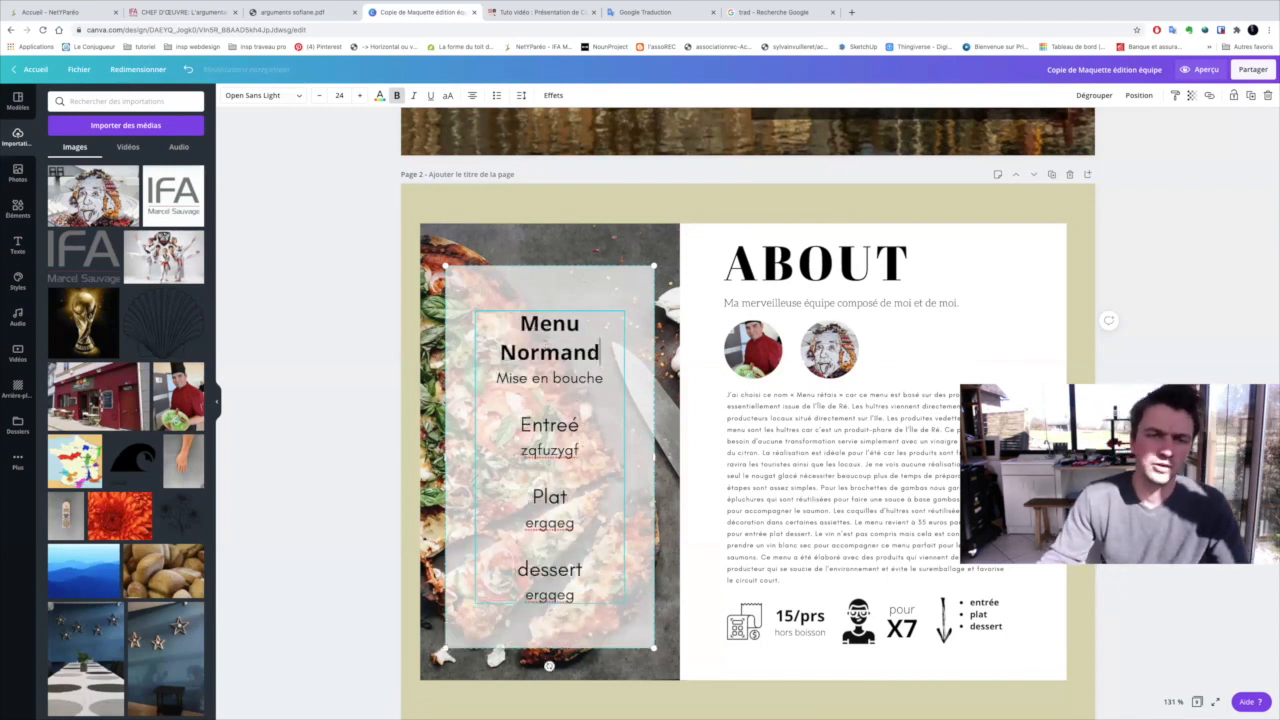
Switch to the argument PDF and copy the apéritif line "une brochette de 3 gambas"
{"action": "key", "text": "ctrl+Left"}
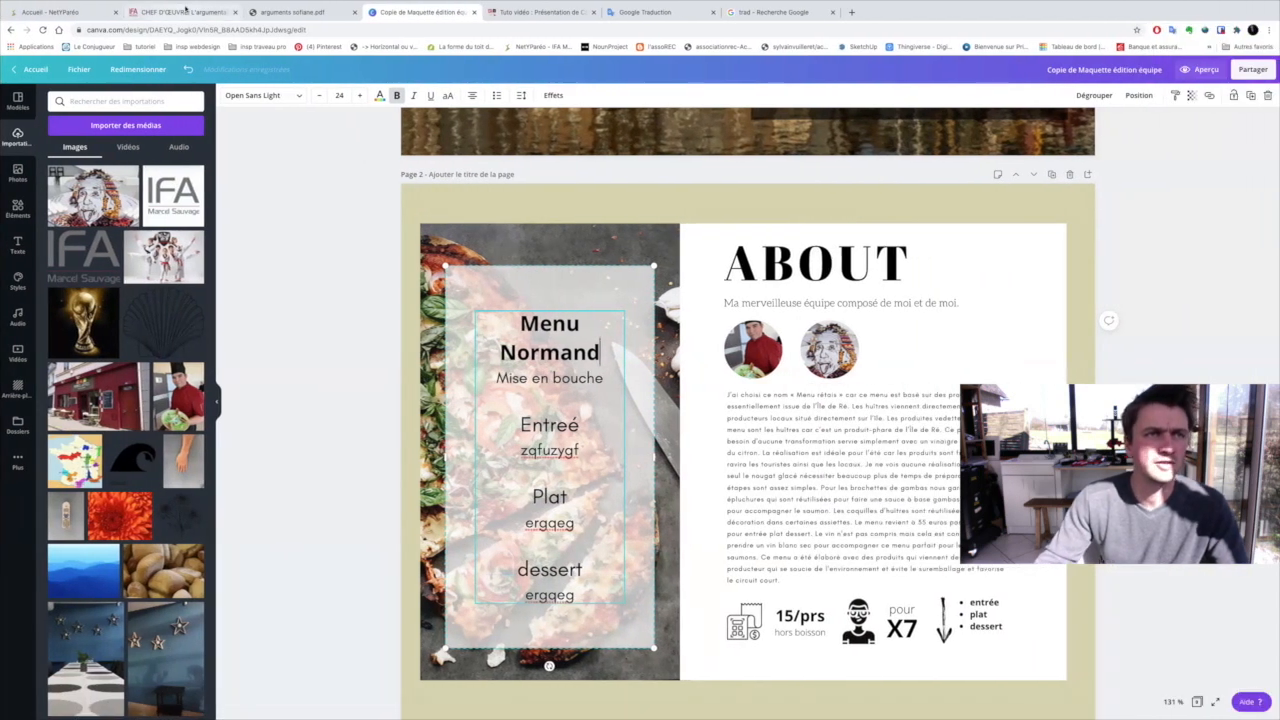
{"action": "left_click", "coordinate": [178, 12]}
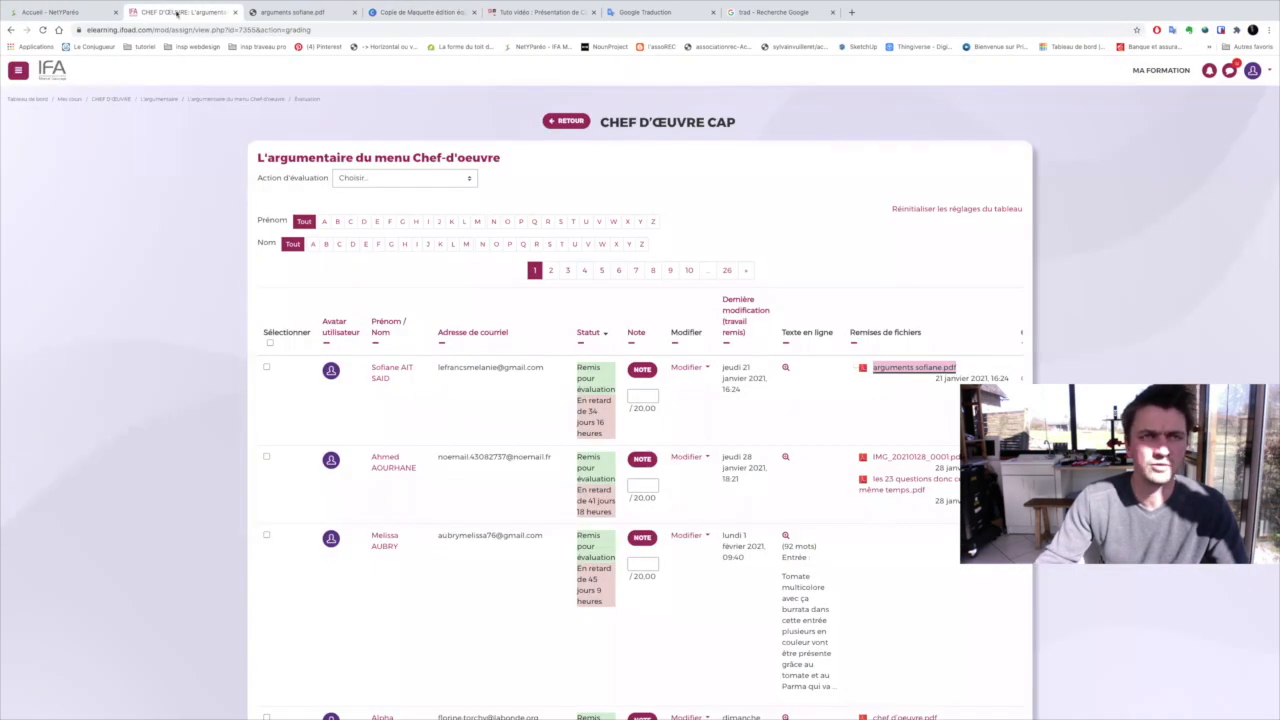
{"action": "left_click", "coordinate": [291, 13]}
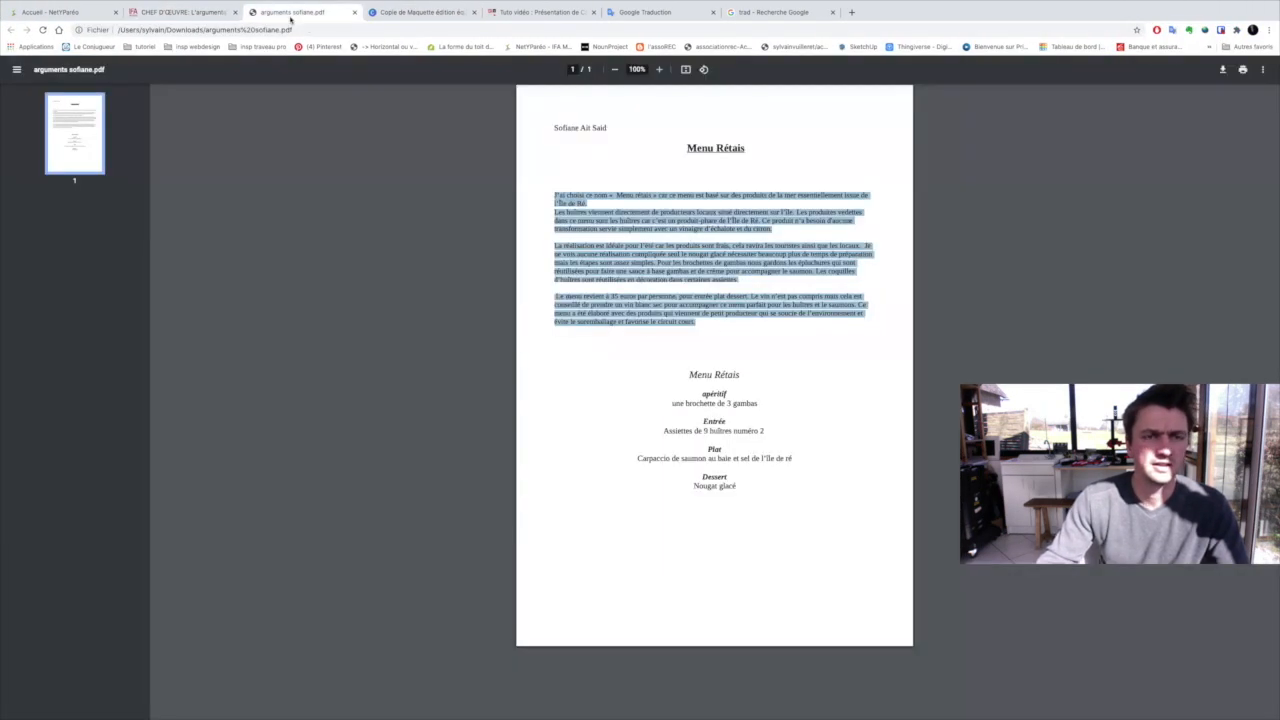
{"action": "left_click", "coordinate": [681, 404]}
{"action": "left_click_drag", "start_coordinate": [673, 403], "coordinate": [762, 405]}
{"action": "key", "text": "ctrl+c"}
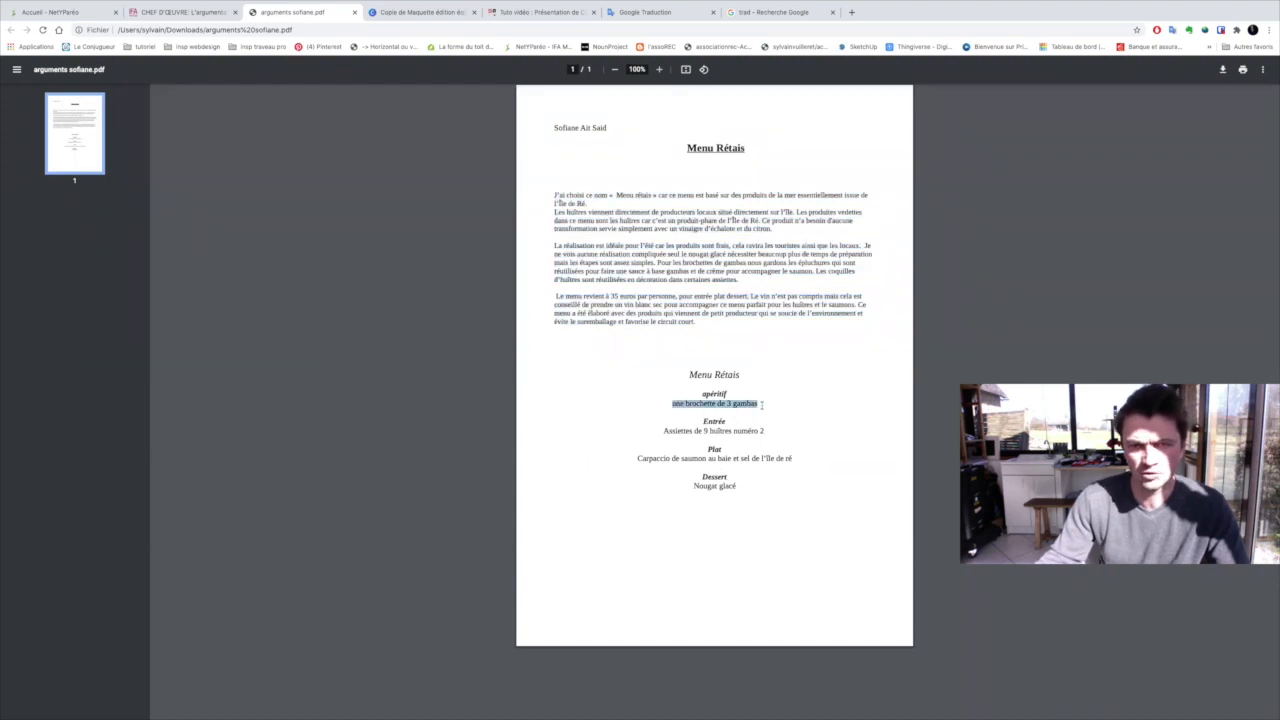
Return to the Canva booklet and paste "une brochette de 3 gambas" under "Mise en bouche" in the page 2 menu panel
{"action": "key", "text": "ctrl+Right"}
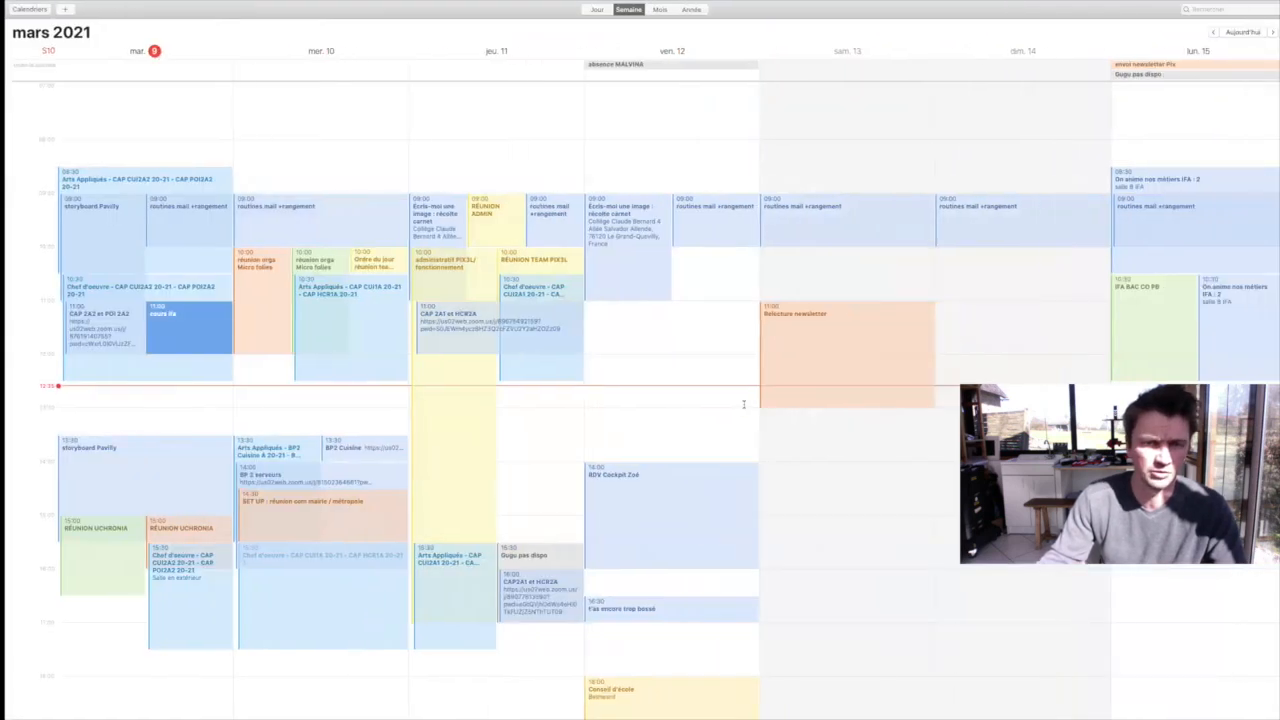
{"action": "key", "text": "ctrl+Left"}
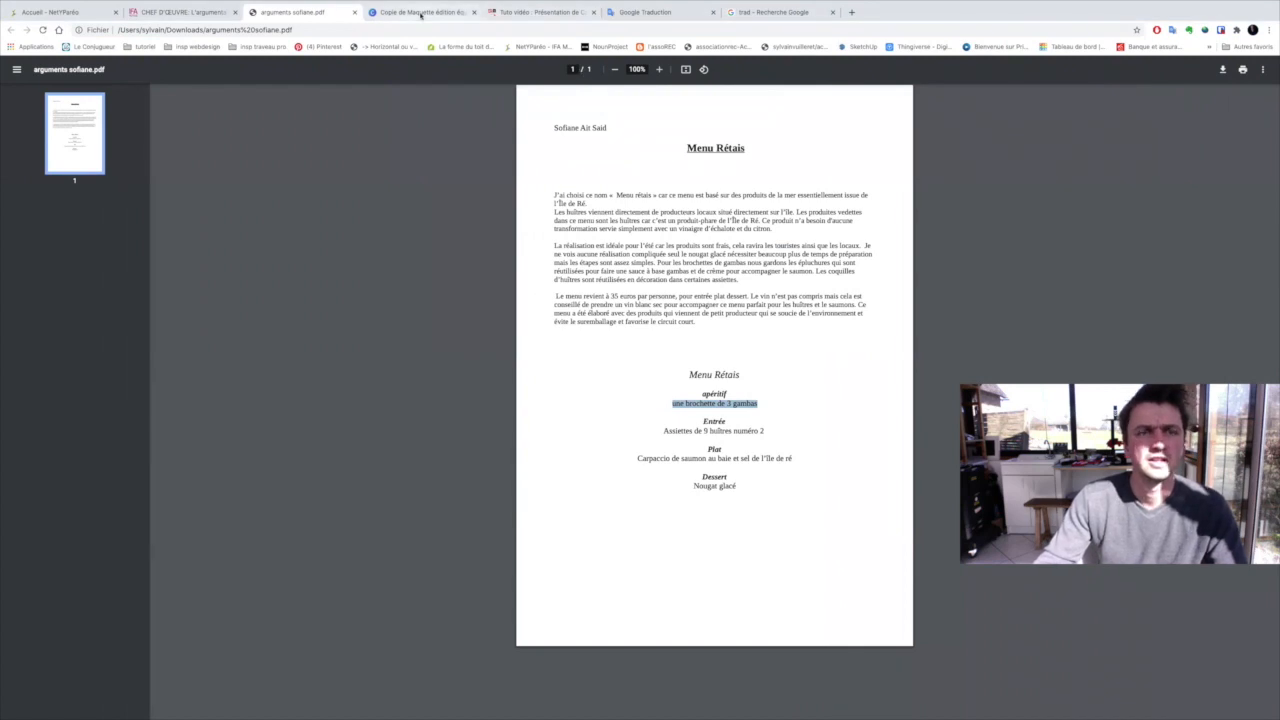
{"action": "left_click", "coordinate": [420, 12]}
{"action": "left_click_drag", "start_coordinate": [521, 449], "coordinate": [579, 452]}
{"action": "left_click", "coordinate": [521, 449]}
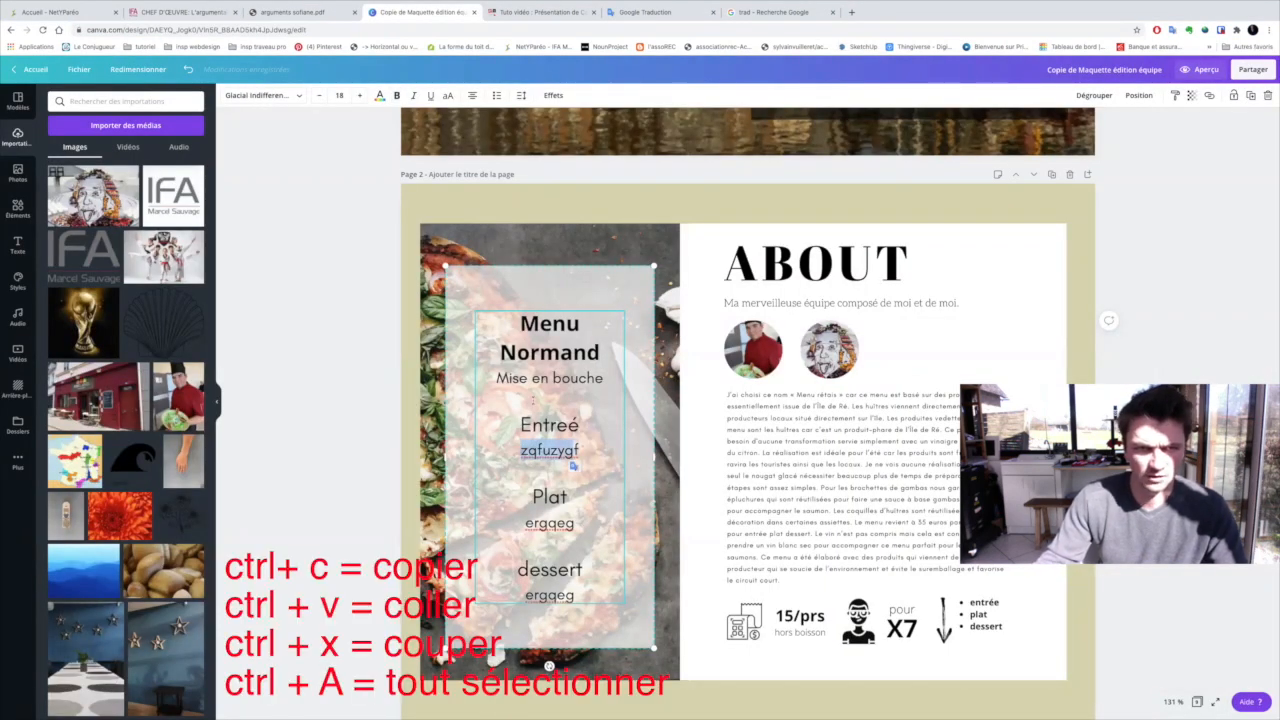
{"action": "left_click", "coordinate": [533, 401]}
{"action": "key", "text": "ctrl+v"}
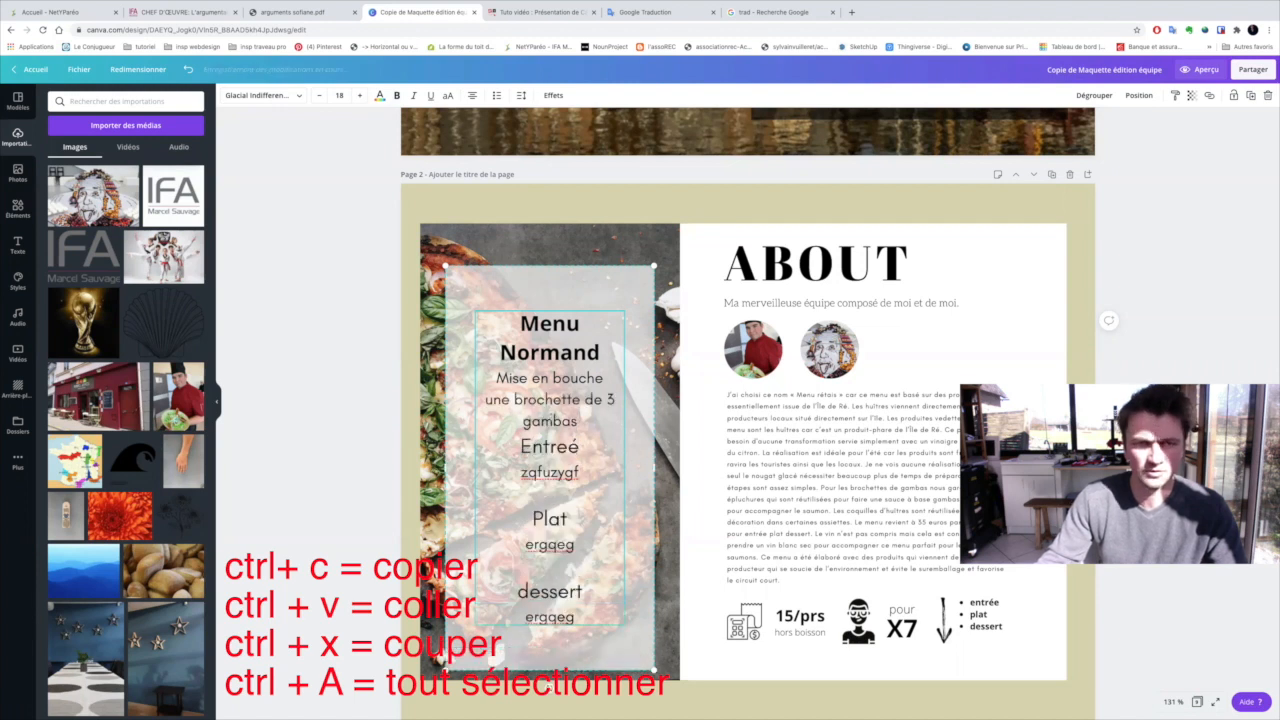
Change the font of the "une brochette de 3 gambas" line in the menu panel to Afrah
{"action": "scroll", "coordinate": [548, 400], "scroll_direction": "down", "scroll_amount": 1}
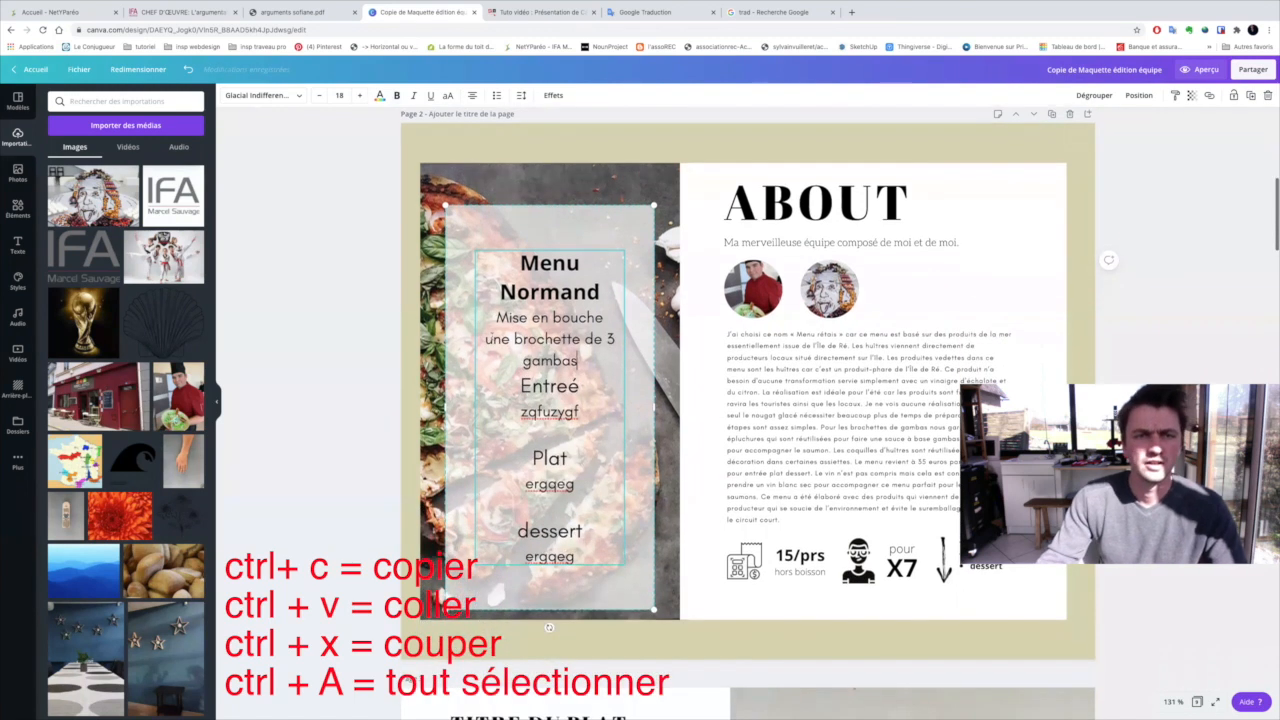
{"action": "mouse_move", "coordinate": [485, 339]}
{"action": "left_mouse_down"}
{"action": "mouse_move", "coordinate": [628, 347]}
{"action": "mouse_move", "coordinate": [485, 339]}
{"action": "left_mouse_up"}
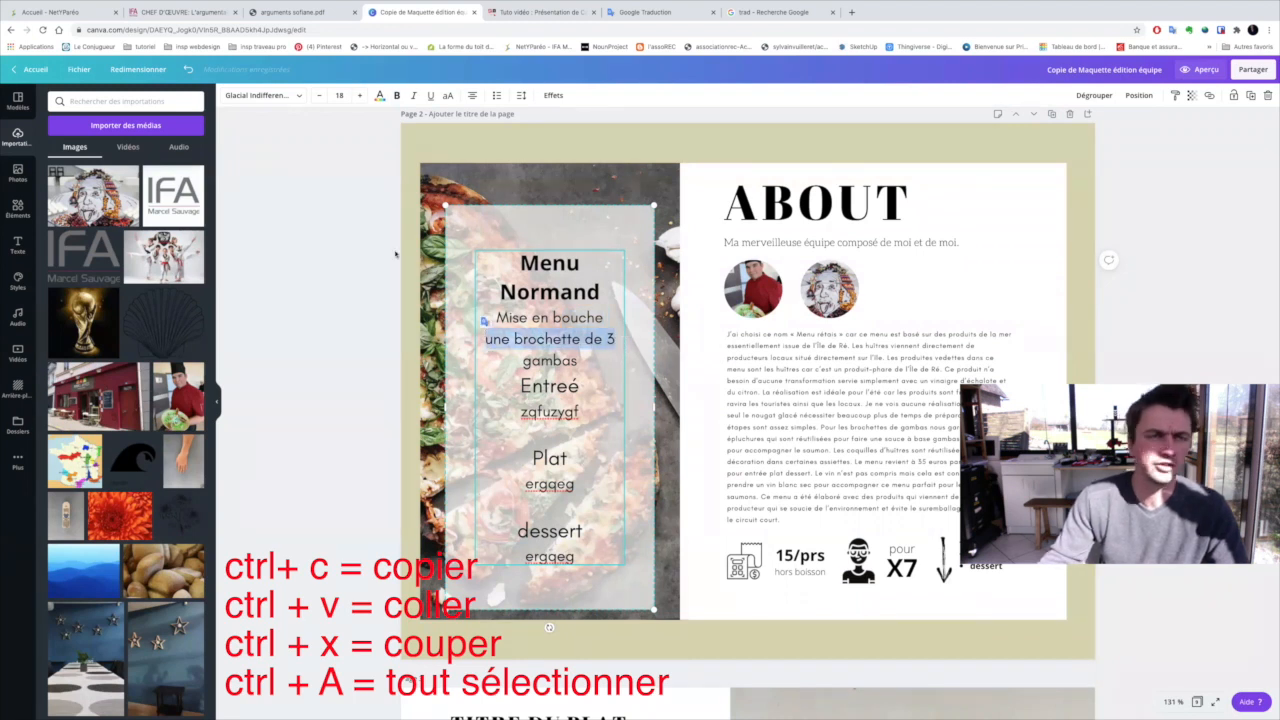
{"action": "left_click", "coordinate": [301, 97]}
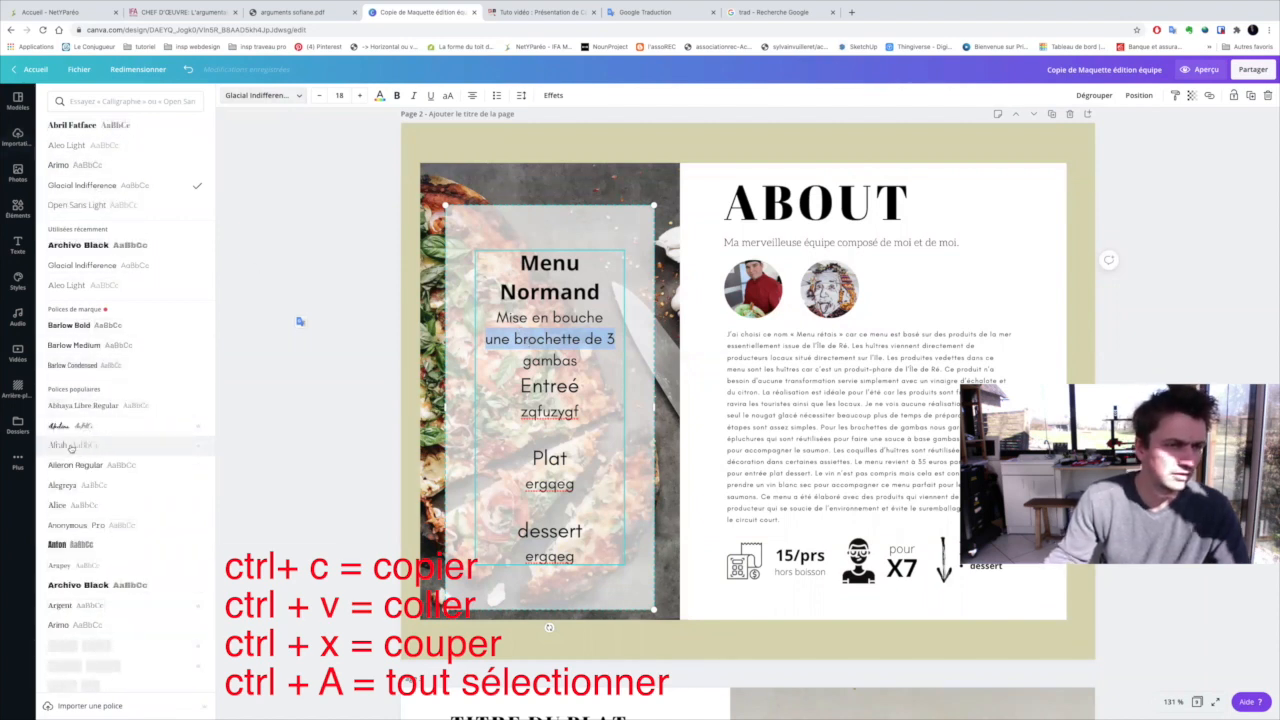
{"action": "left_click", "coordinate": [72, 448]}
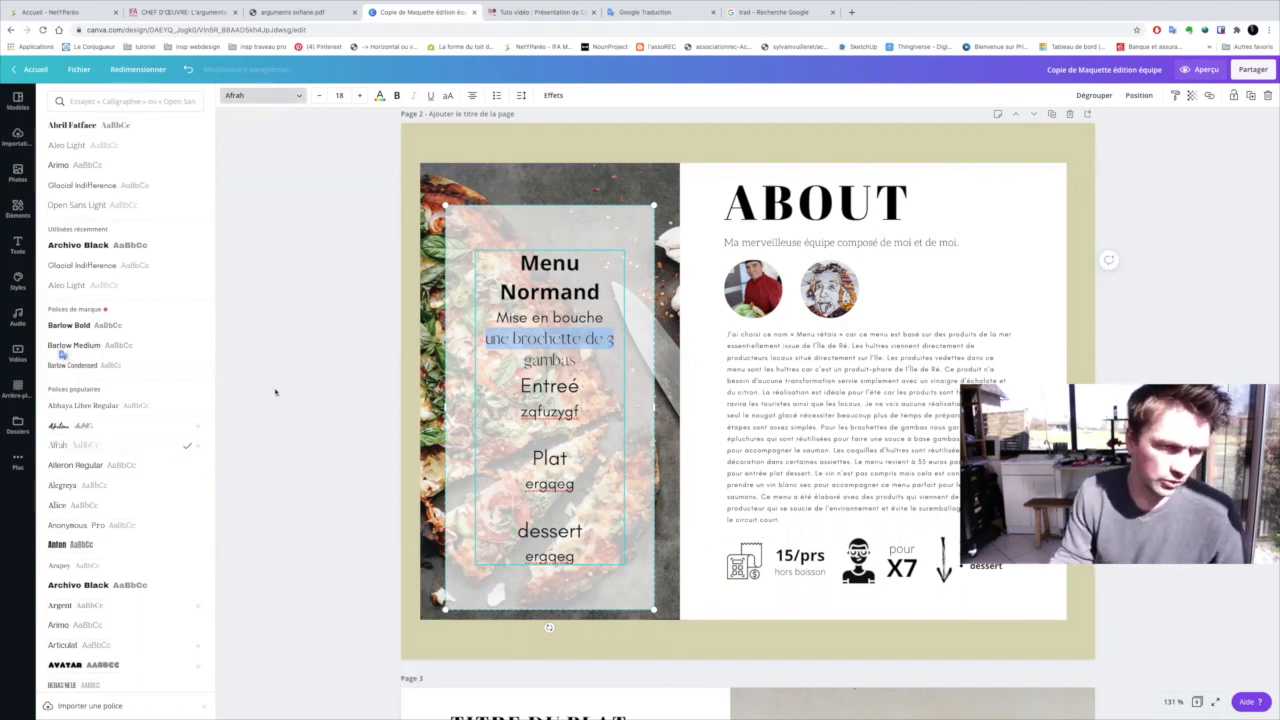
{"action": "left_click", "coordinate": [311, 324]}
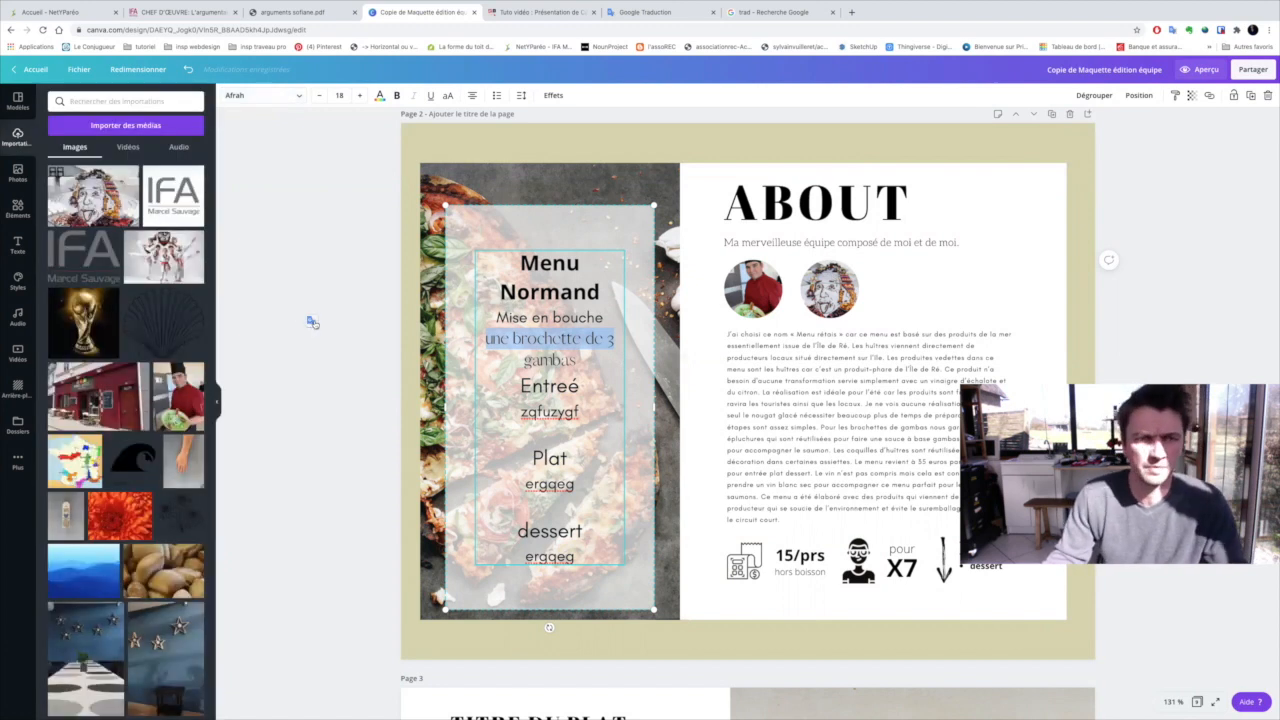
{"action": "triple_click", "coordinate": [534, 263]}
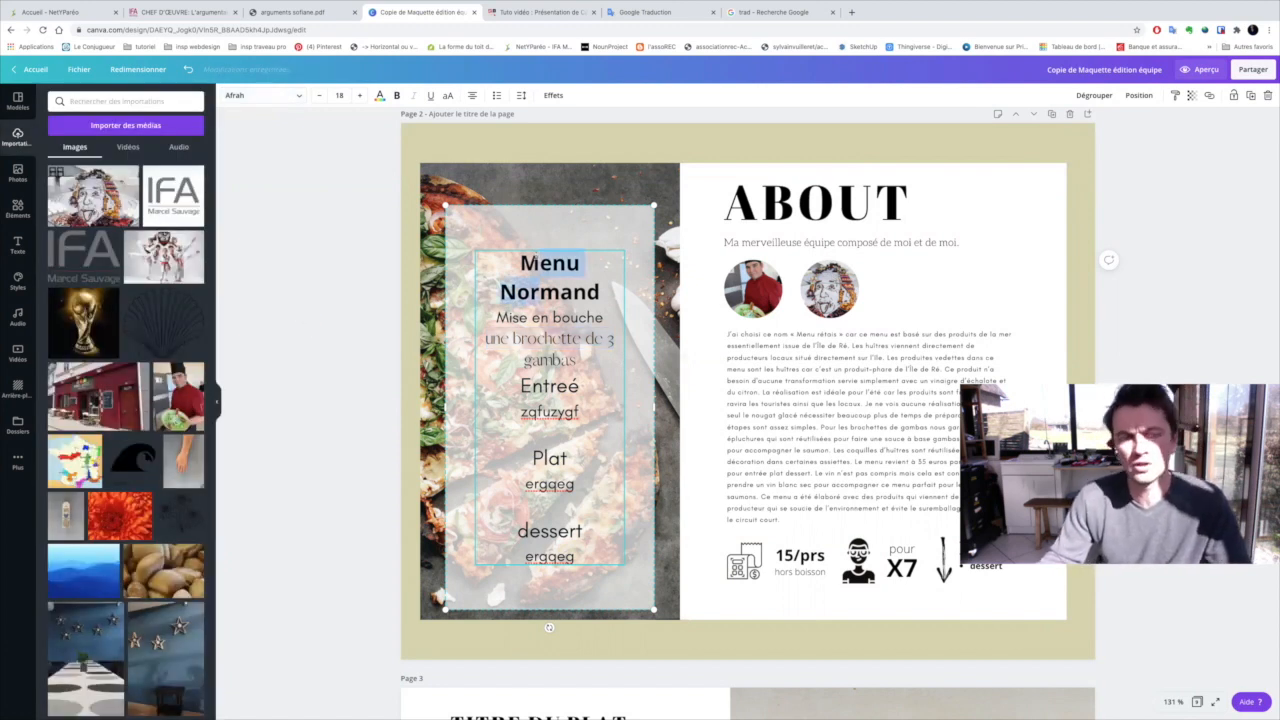
{"action": "left_click", "coordinate": [316, 277]}
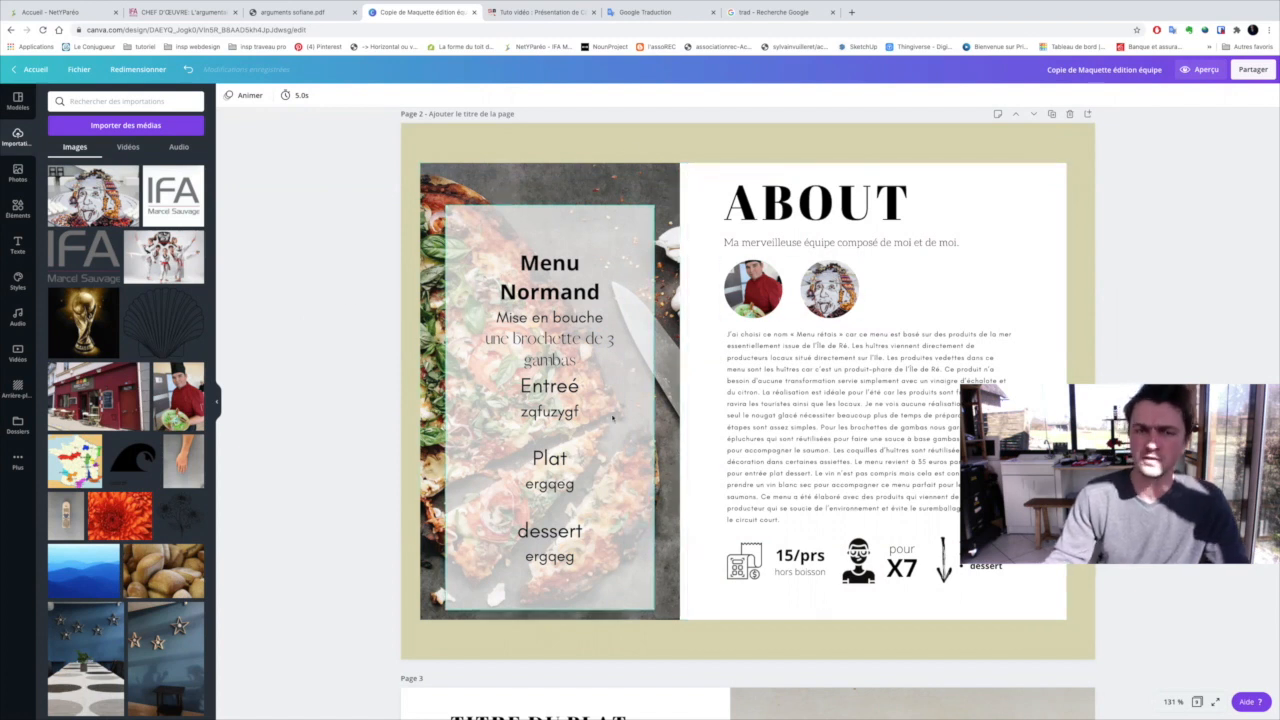
Review the booklet from the cover through the page 2 menu to the recipe pages, checking their photos and texts
{"action": "scroll", "coordinate": [789, 438], "scroll_direction": "down", "scroll_amount": 5}
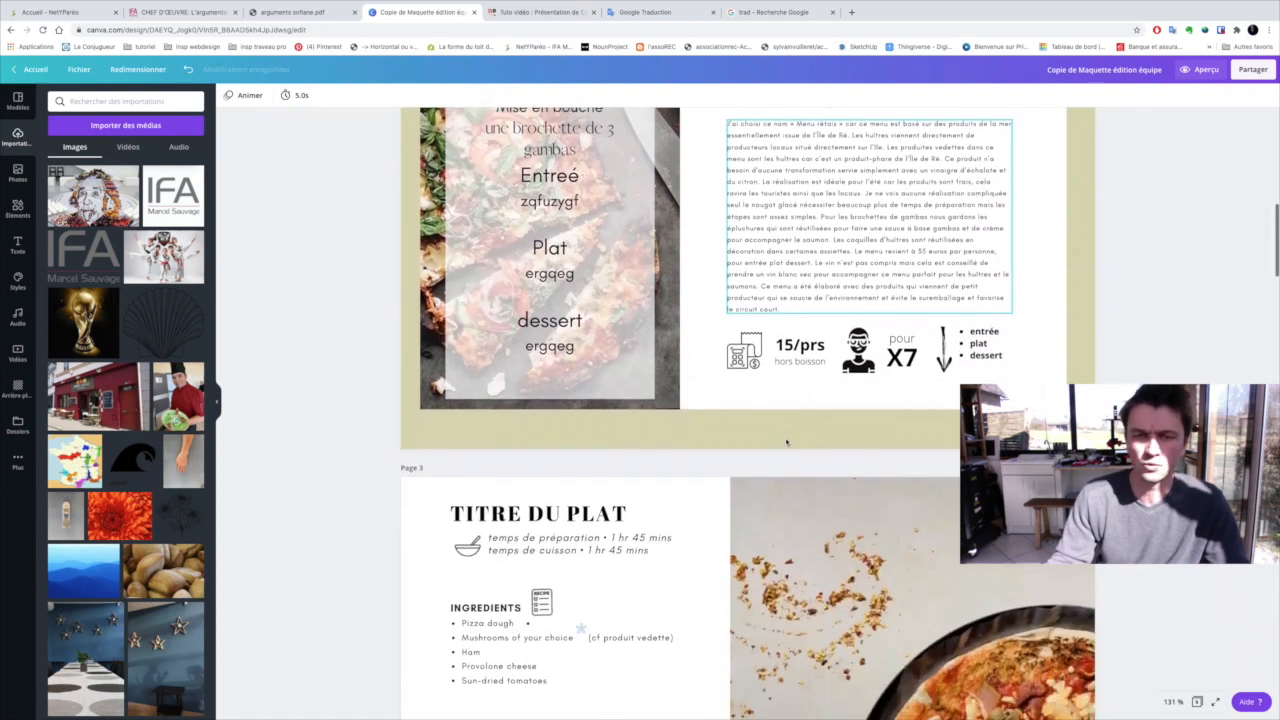
{"action": "scroll", "coordinate": [787, 441], "scroll_direction": "down", "scroll_amount": 6}
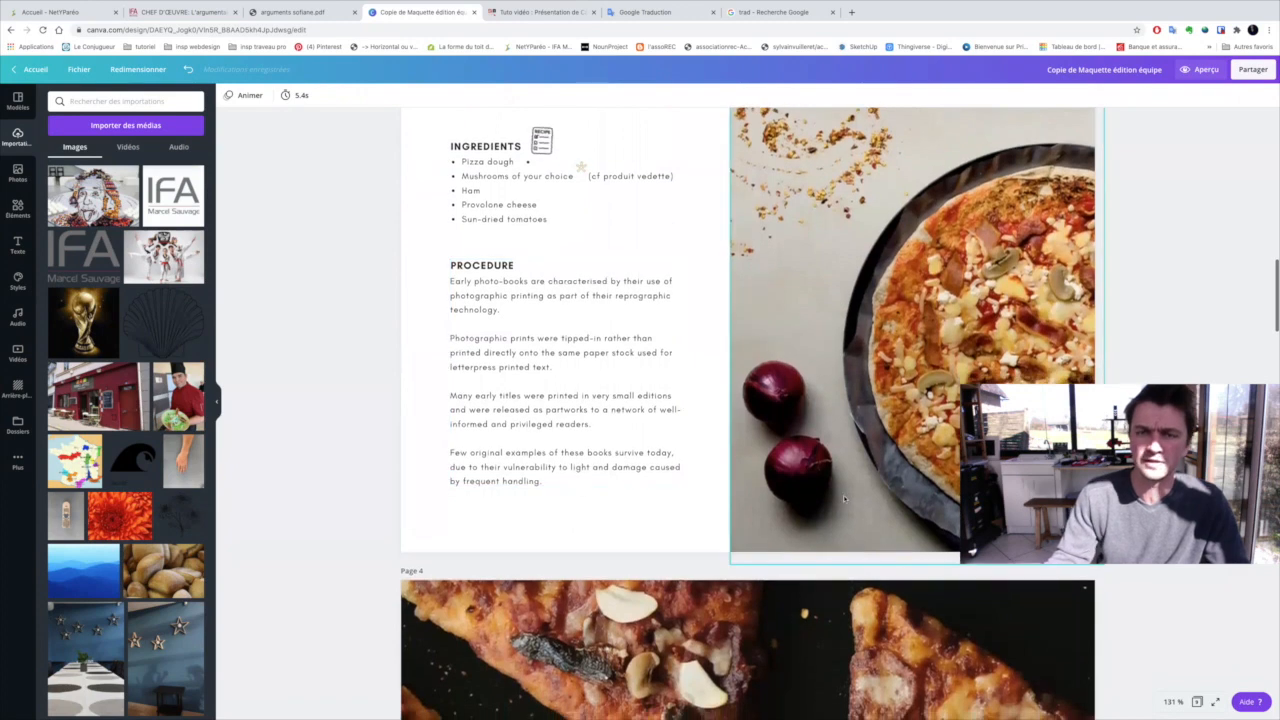
{"action": "scroll", "coordinate": [776, 522], "scroll_direction": "down", "scroll_amount": 4}
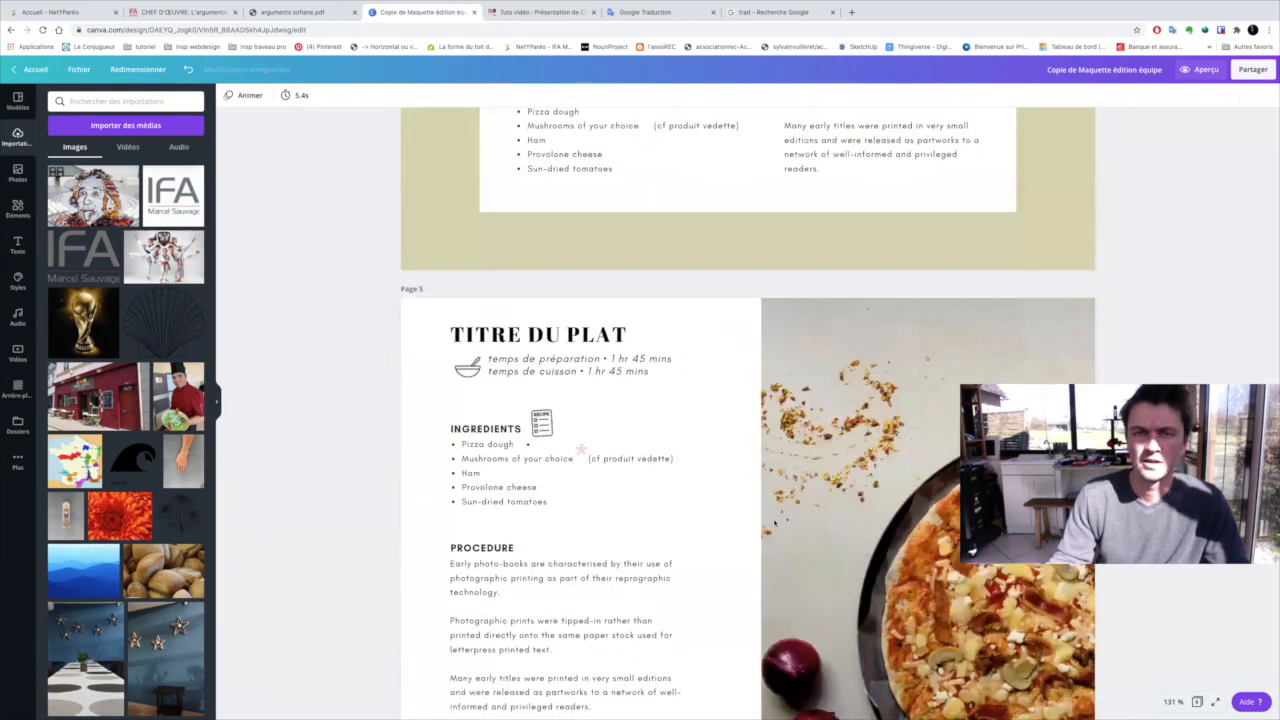
{"action": "scroll", "coordinate": [771, 520], "scroll_direction": "up", "scroll_amount": 17}
{"action": "scroll", "coordinate": [770, 518], "scroll_direction": "up", "scroll_amount": 3}
{"action": "scroll", "coordinate": [765, 520], "scroll_direction": "down", "scroll_amount": 6}
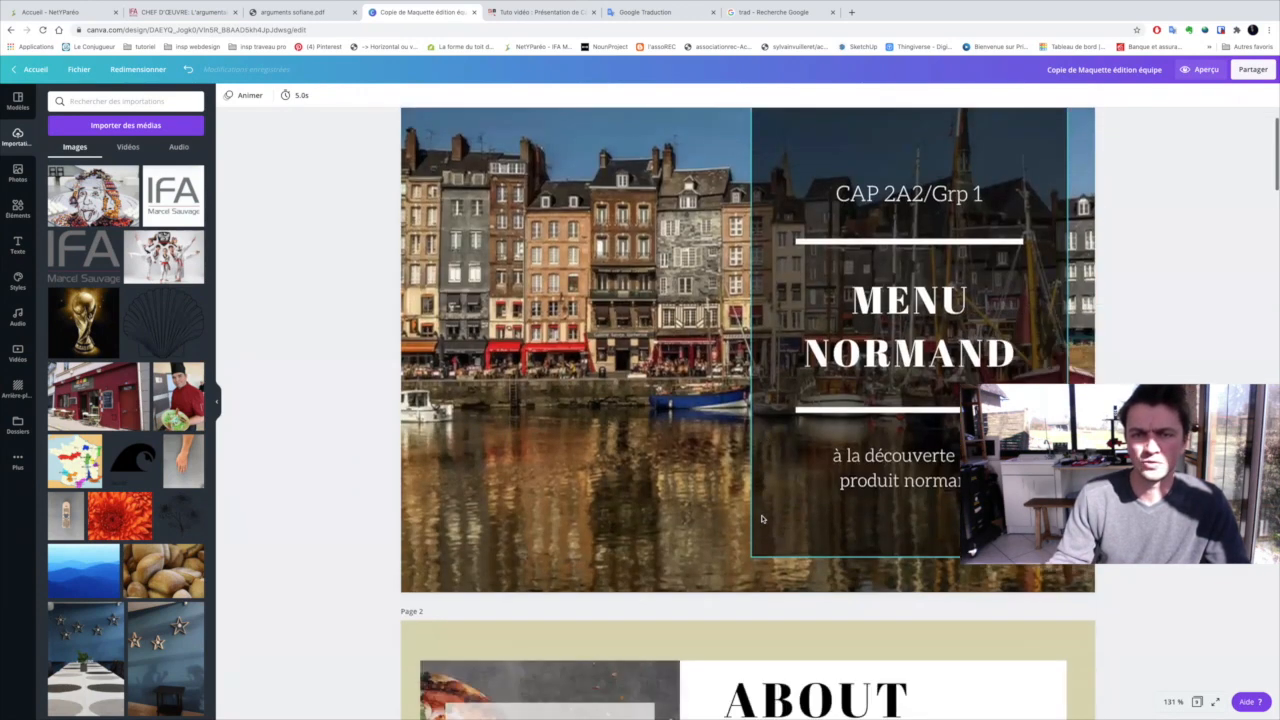
{"action": "scroll", "coordinate": [741, 521], "scroll_direction": "down", "scroll_amount": 1}
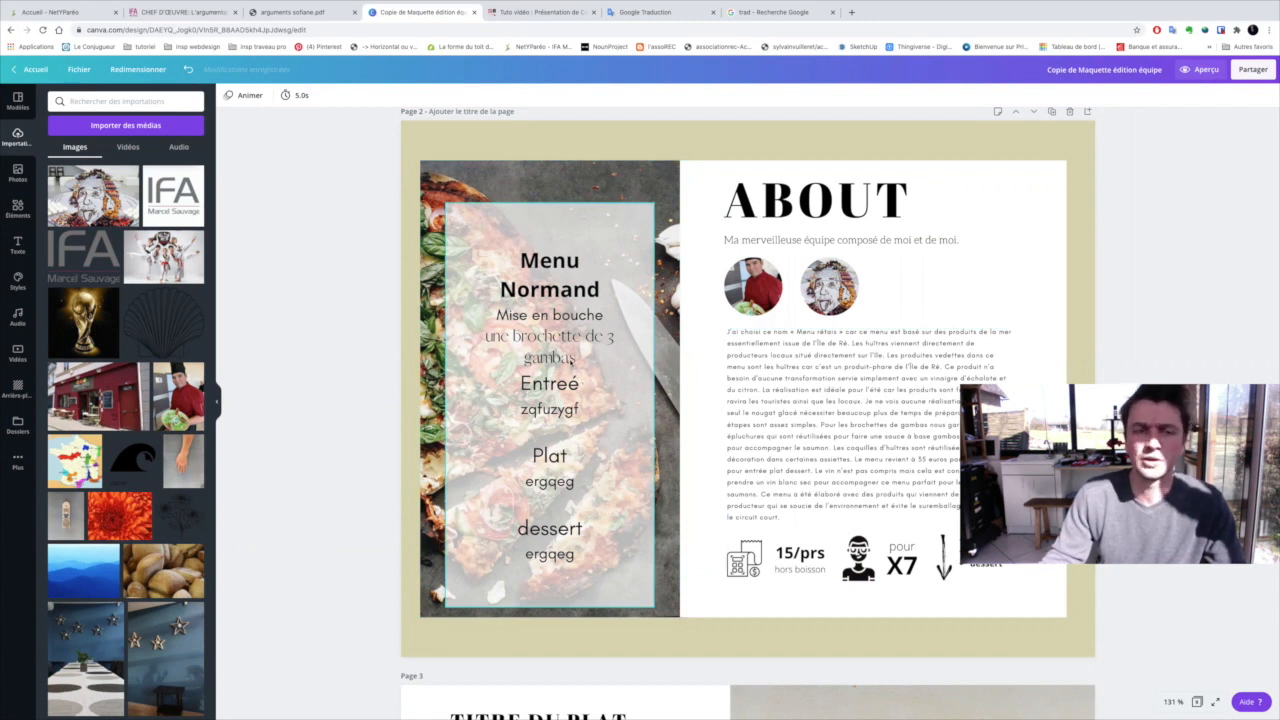
{"action": "scroll", "coordinate": [572, 359], "scroll_direction": "down", "scroll_amount": 5}
{"action": "scroll", "coordinate": [700, 500], "scroll_direction": "up", "scroll_amount": 2}
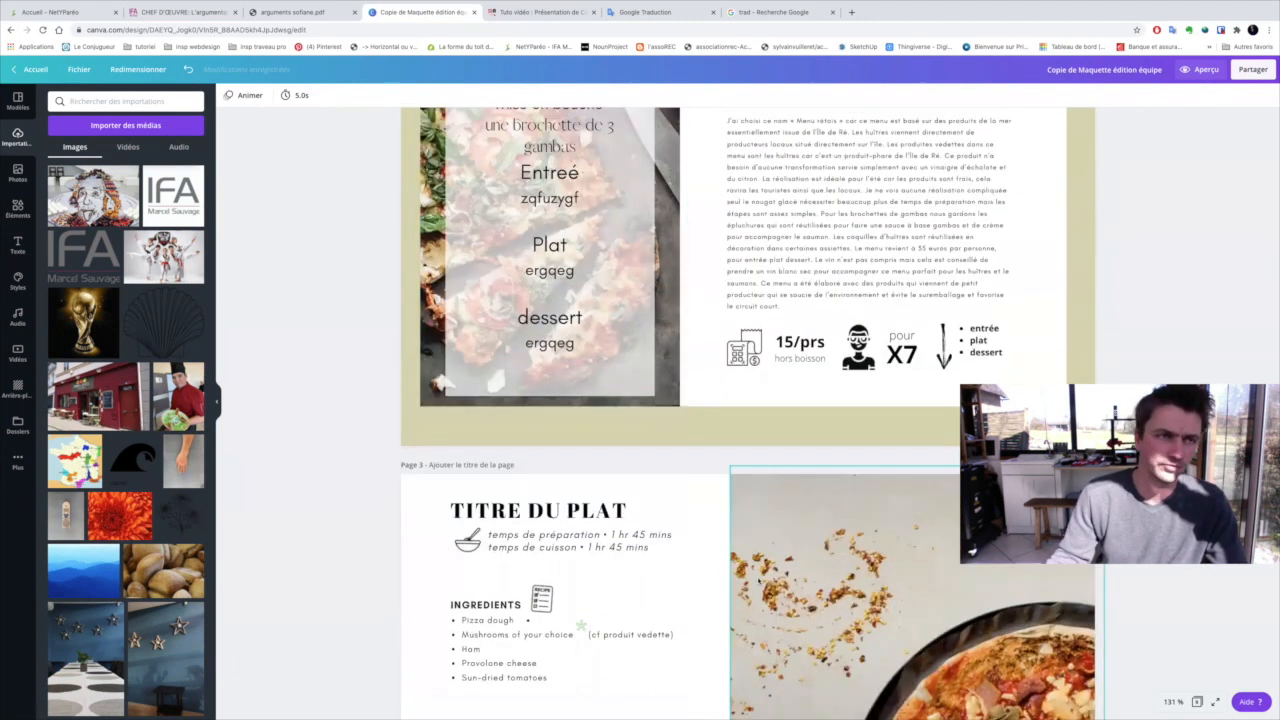
{"action": "scroll", "coordinate": [484, 285], "scroll_direction": "up", "scroll_amount": 7}
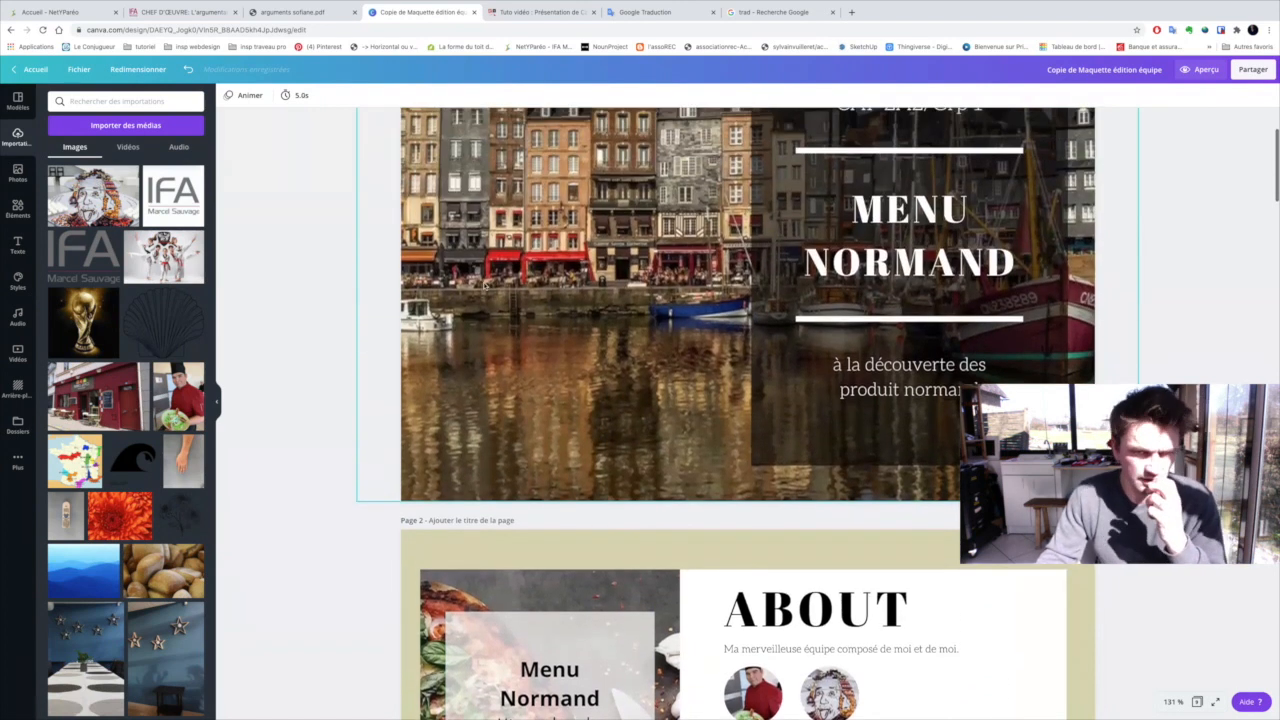
{"action": "scroll", "coordinate": [482, 286], "scroll_direction": "down", "scroll_amount": 2}
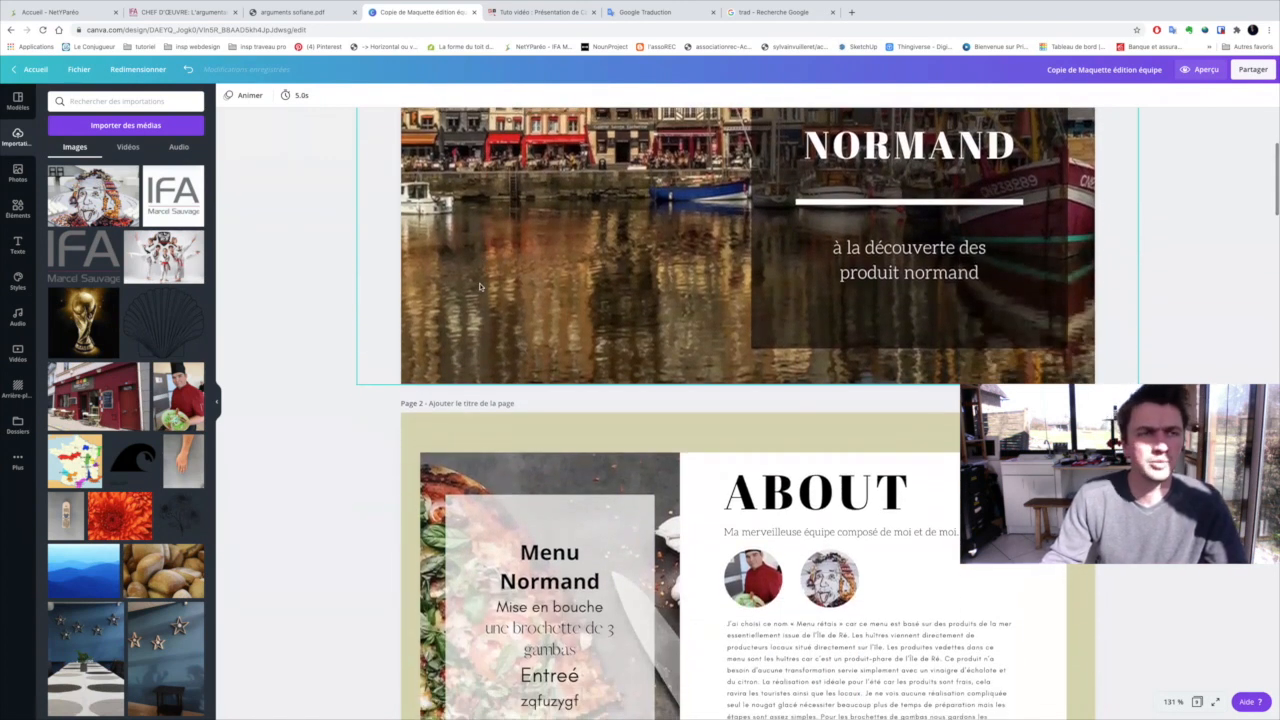
{"action": "scroll", "coordinate": [479, 287], "scroll_direction": "down", "scroll_amount": 1}
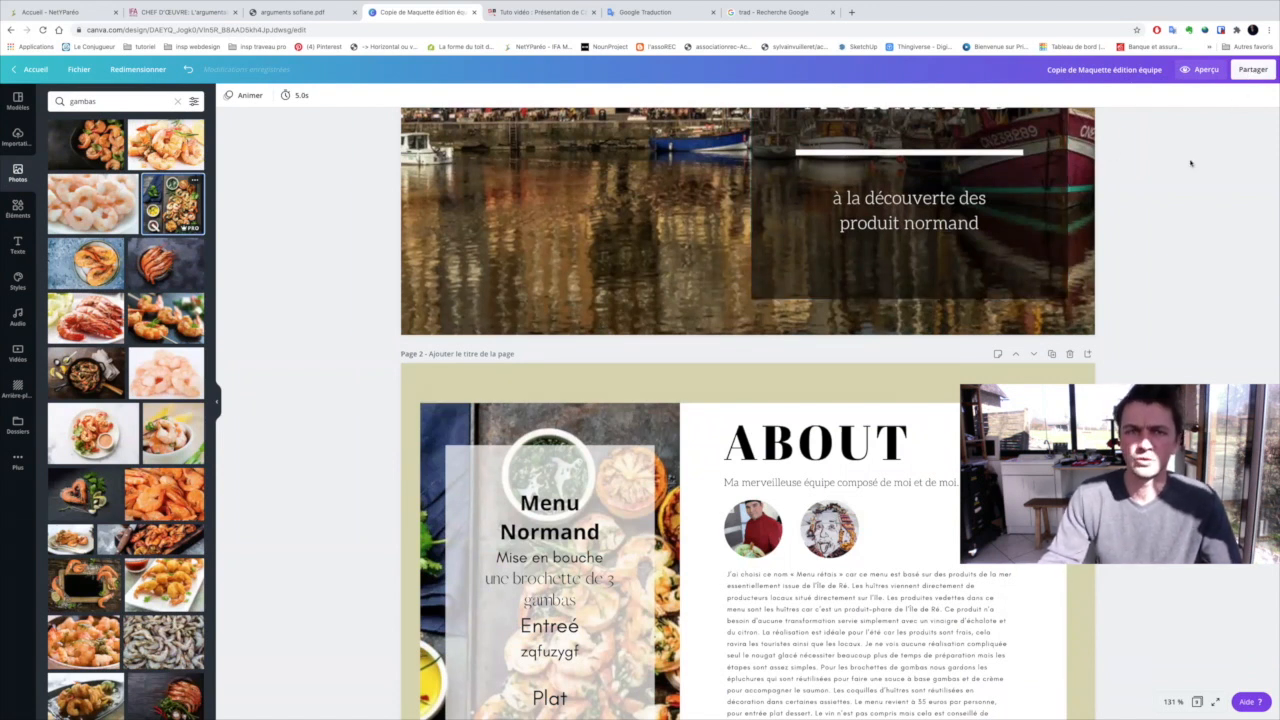
Copy the view link that lets anyone open the booklet design
{"action": "left_click", "coordinate": [1250, 69]}
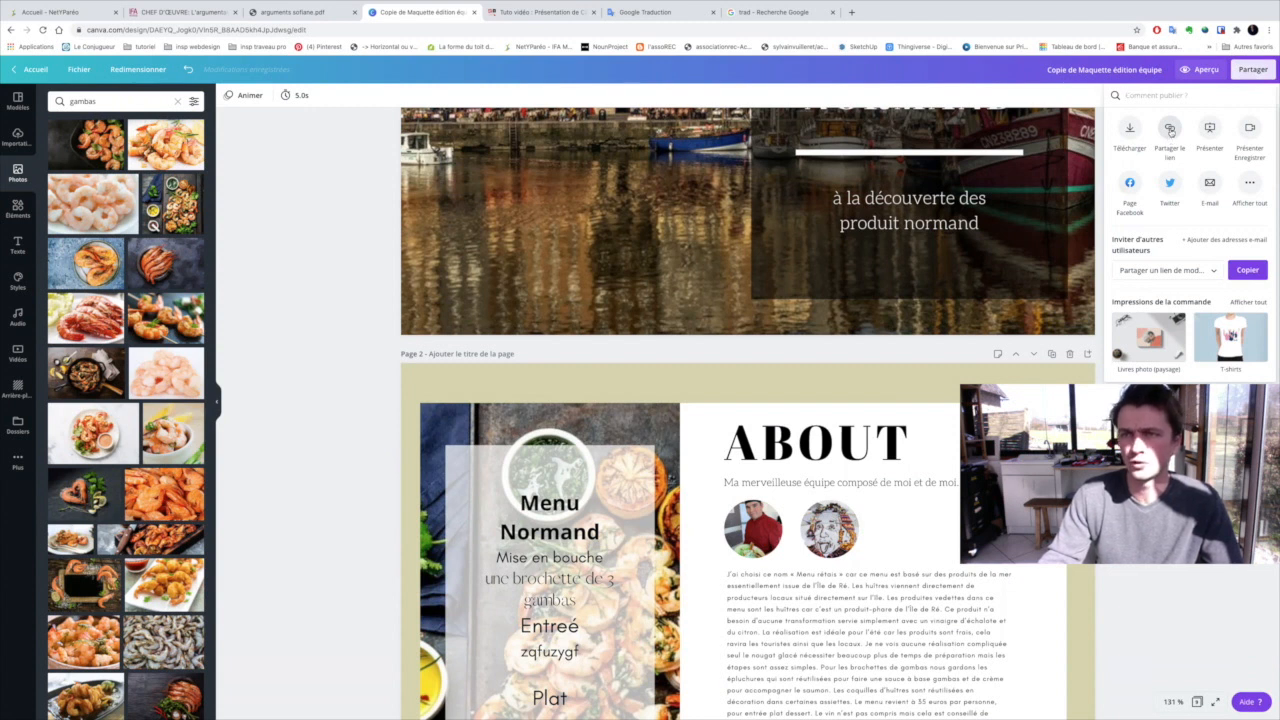
{"action": "left_click", "coordinate": [1170, 130]}
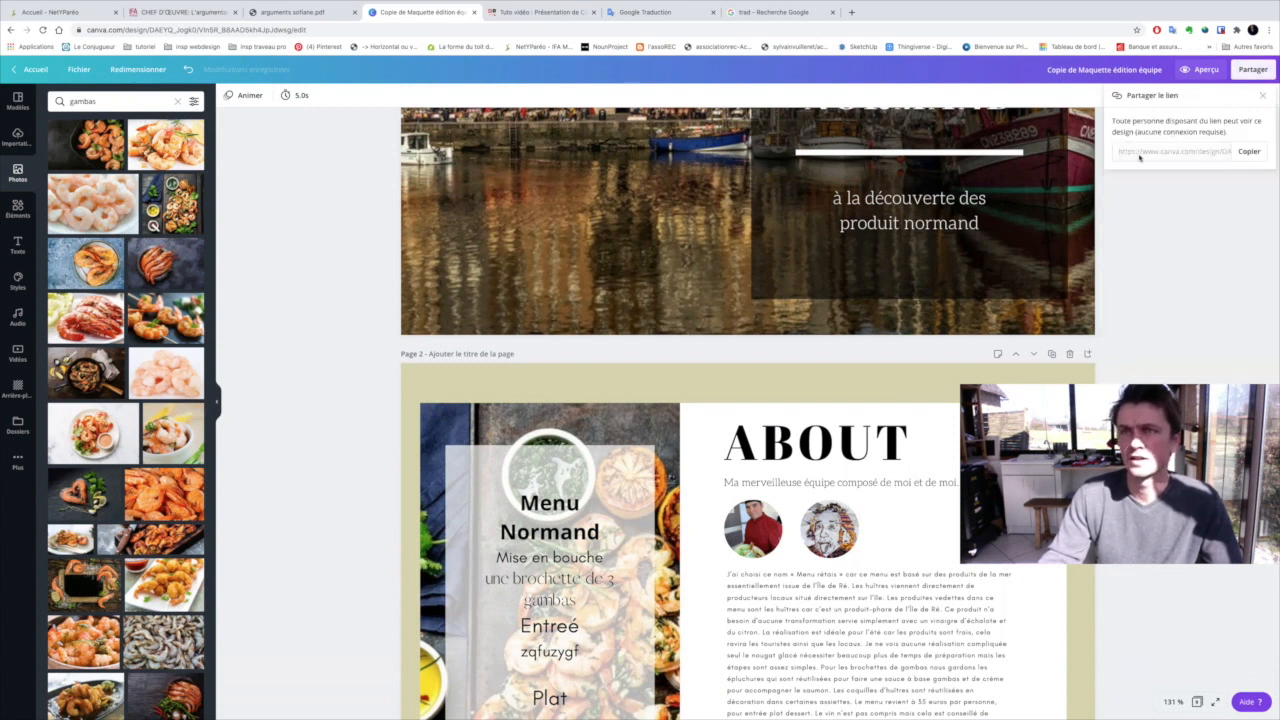
{"action": "left_click", "coordinate": [1249, 153]}
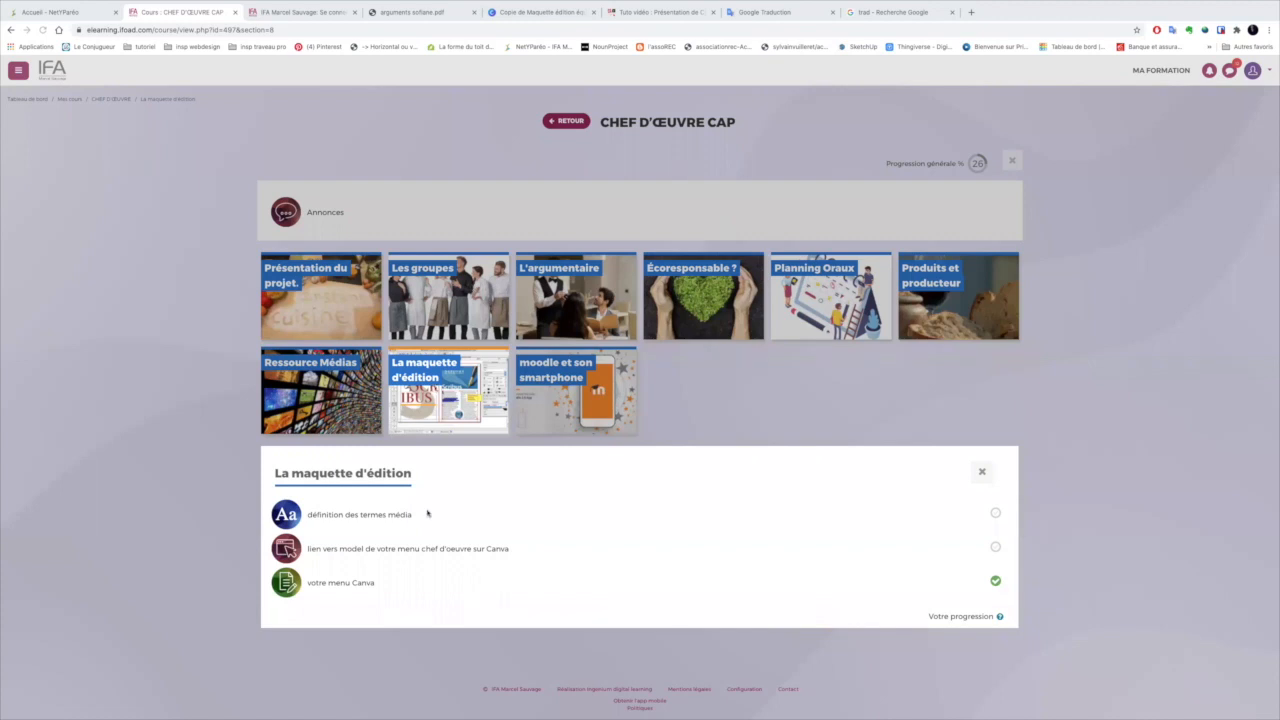
Open the "votre menu Canva" assignment in the CHEF D'ŒUVRE CAP course and start modifying the submitted work
{"action": "left_click", "coordinate": [340, 584]}
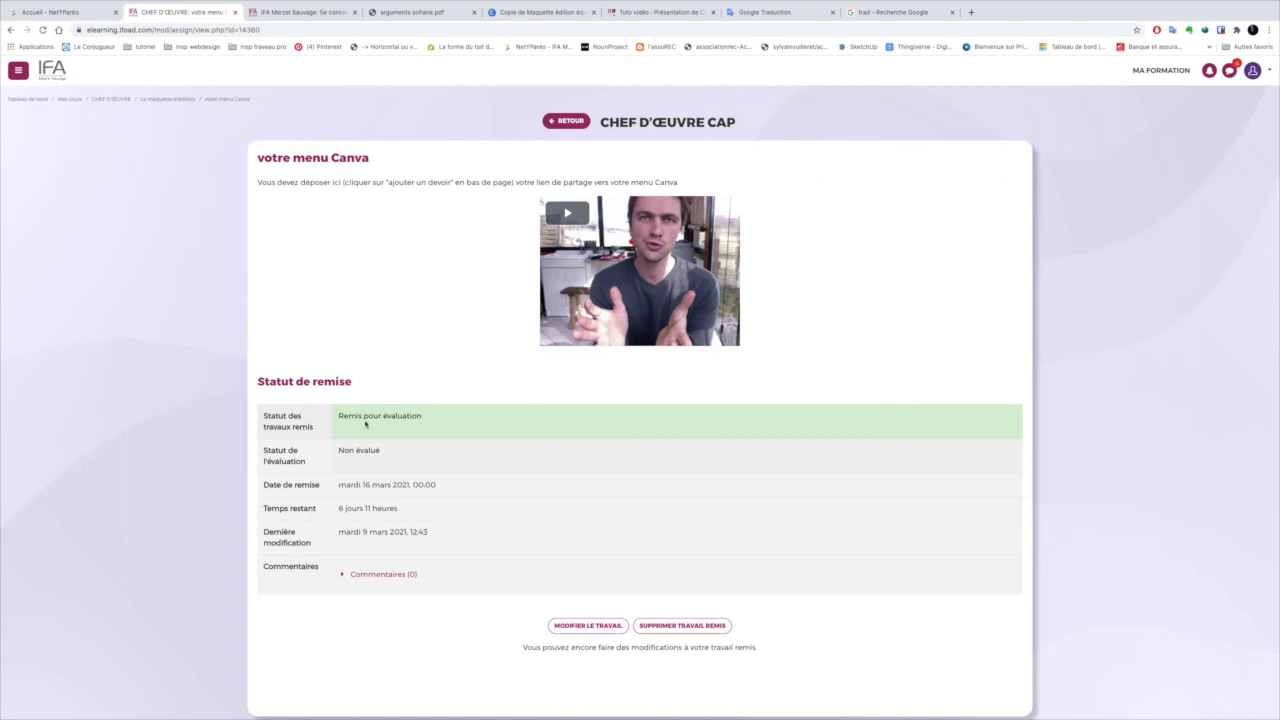
{"action": "left_click", "coordinate": [587, 626]}
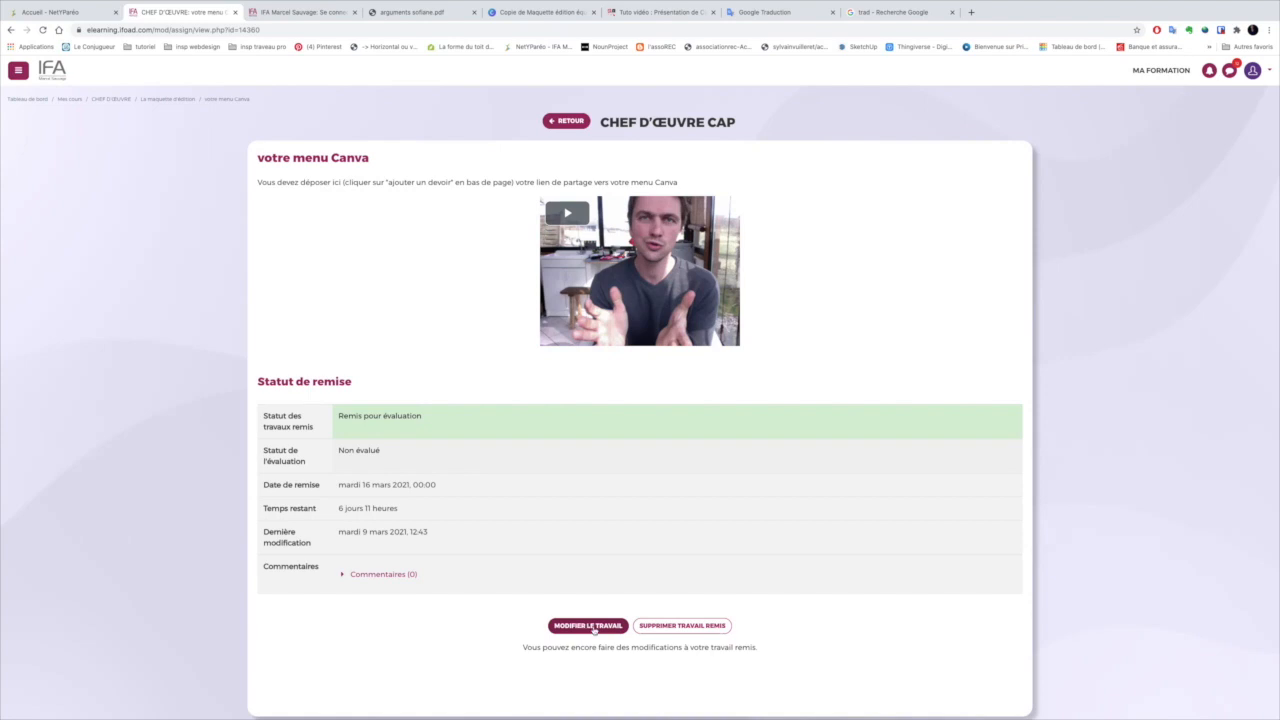
{"action": "left_click", "coordinate": [594, 629]}
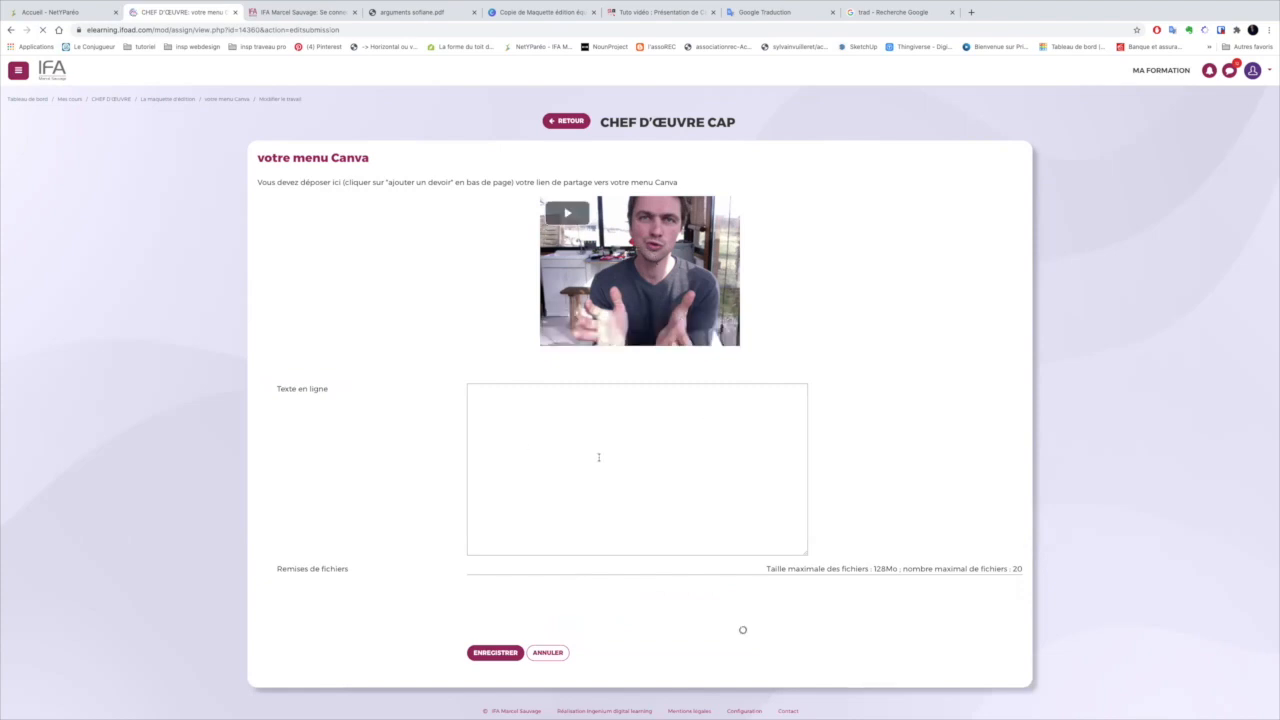
Write "voici le lien canva :" in the assignment's online text and paste the copied design link after it
{"action": "left_click", "coordinate": [546, 436]}
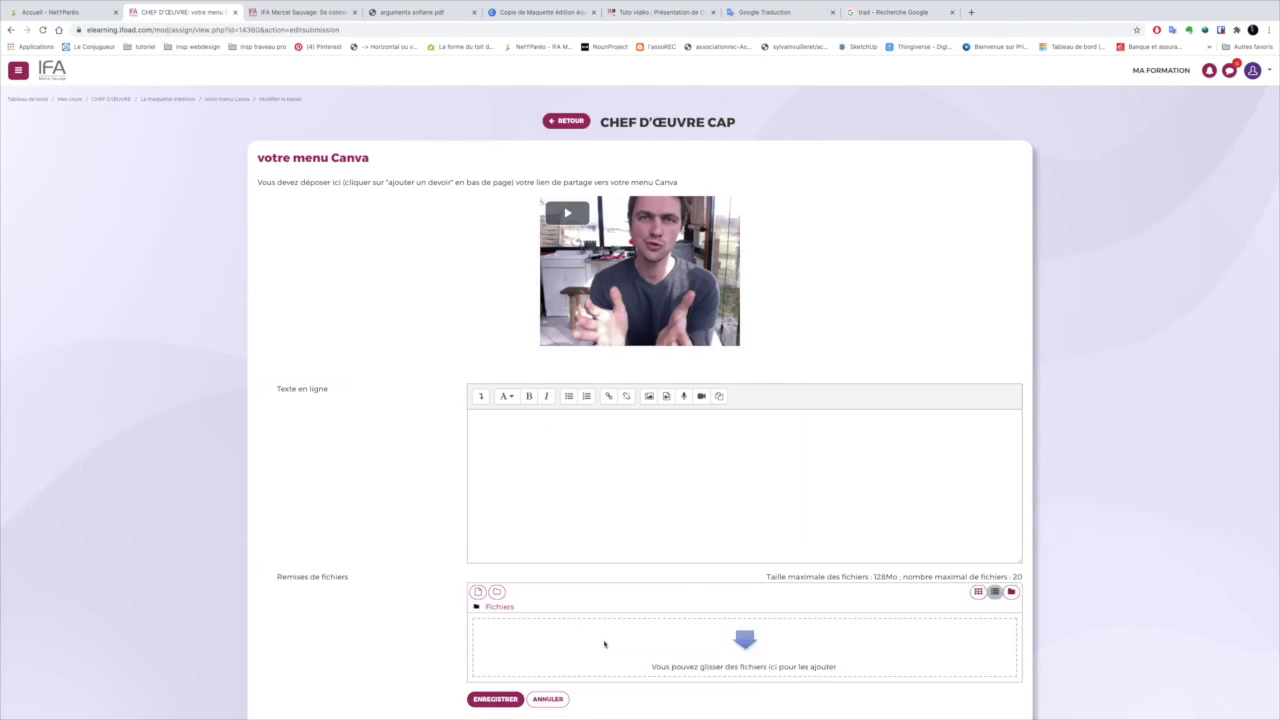
{"action": "left_click", "coordinate": [500, 442]}
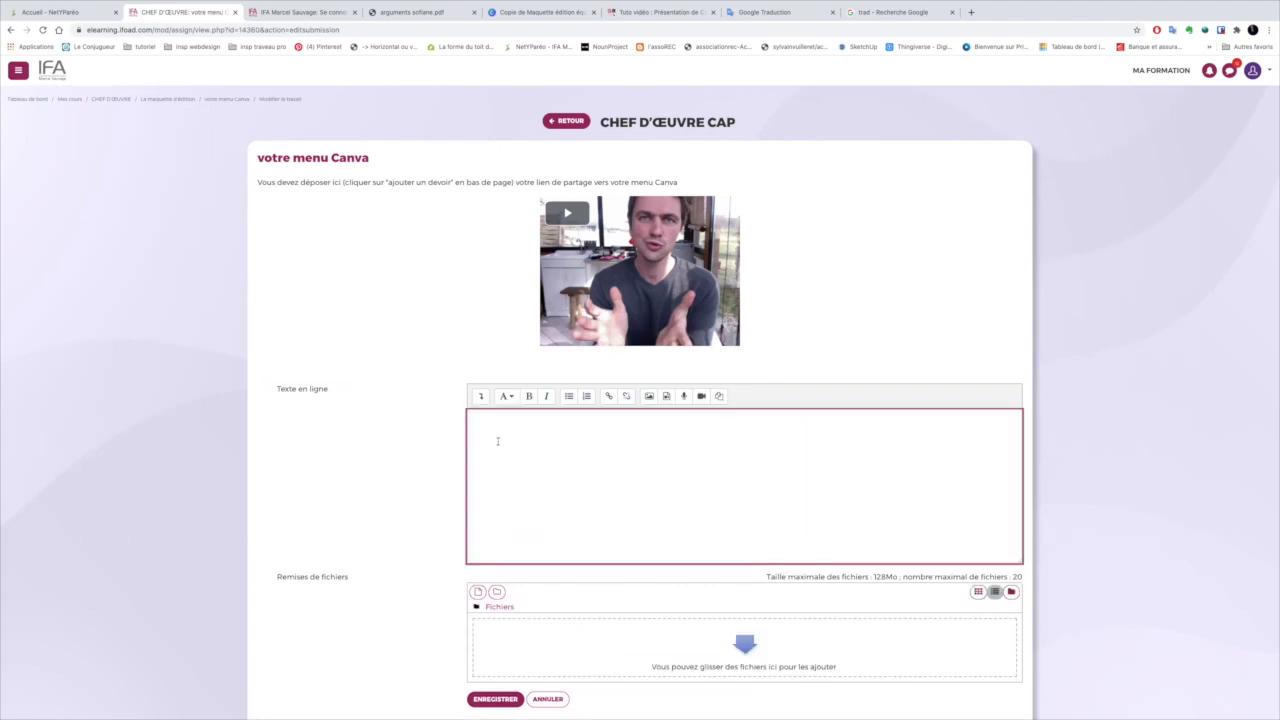
{"action": "type", "text": "voici le lien canv"}
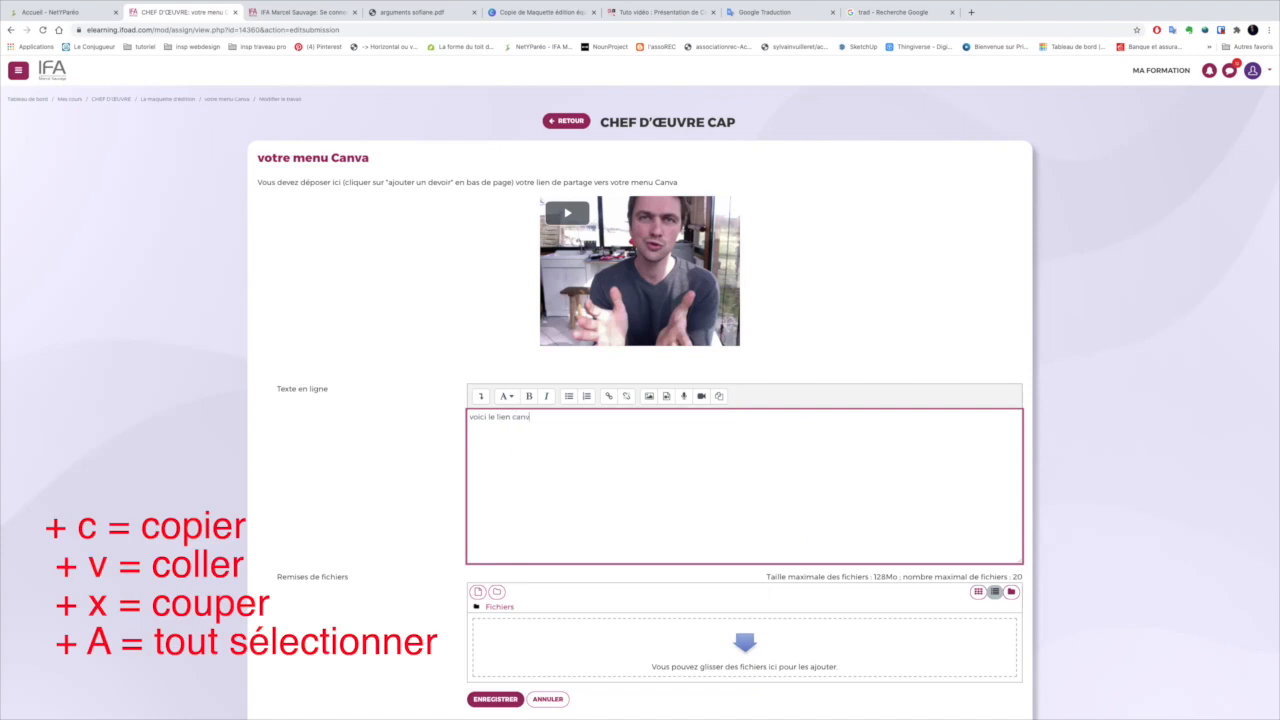
{"action": "type", "text": "a"}
{"action": "right_click", "coordinate": [563, 419]}
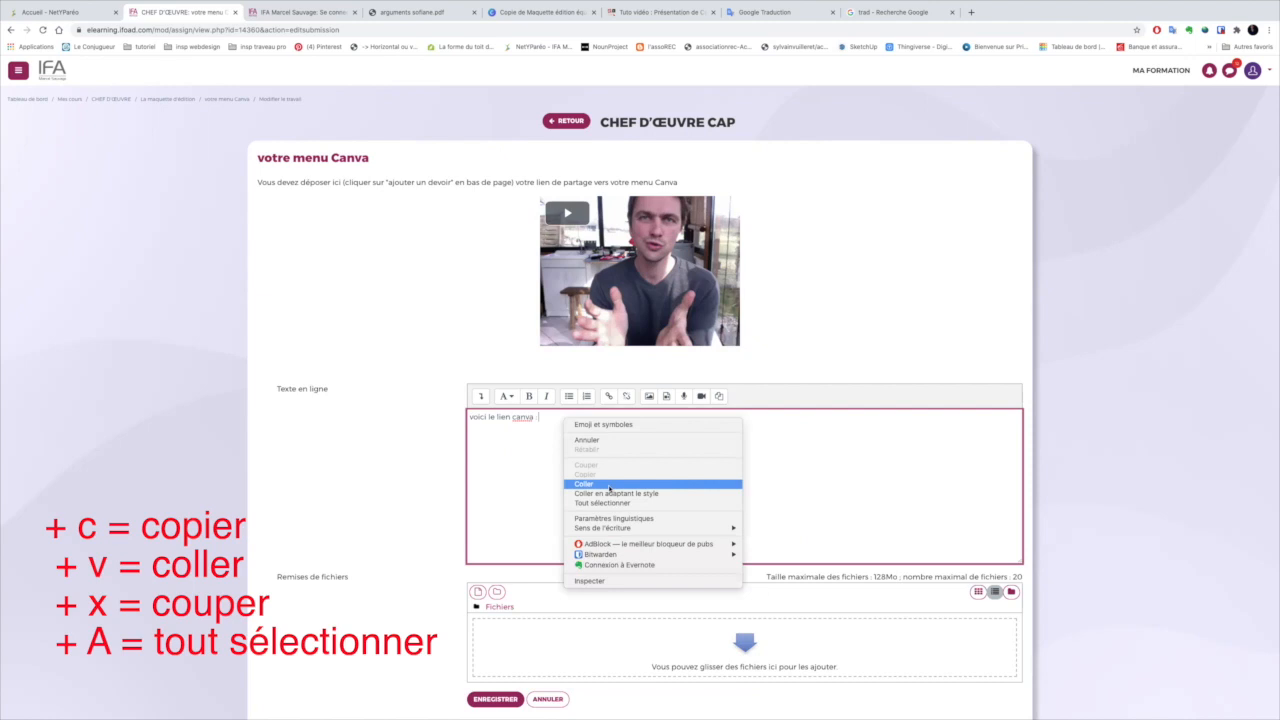
{"action": "left_click", "coordinate": [583, 484]}
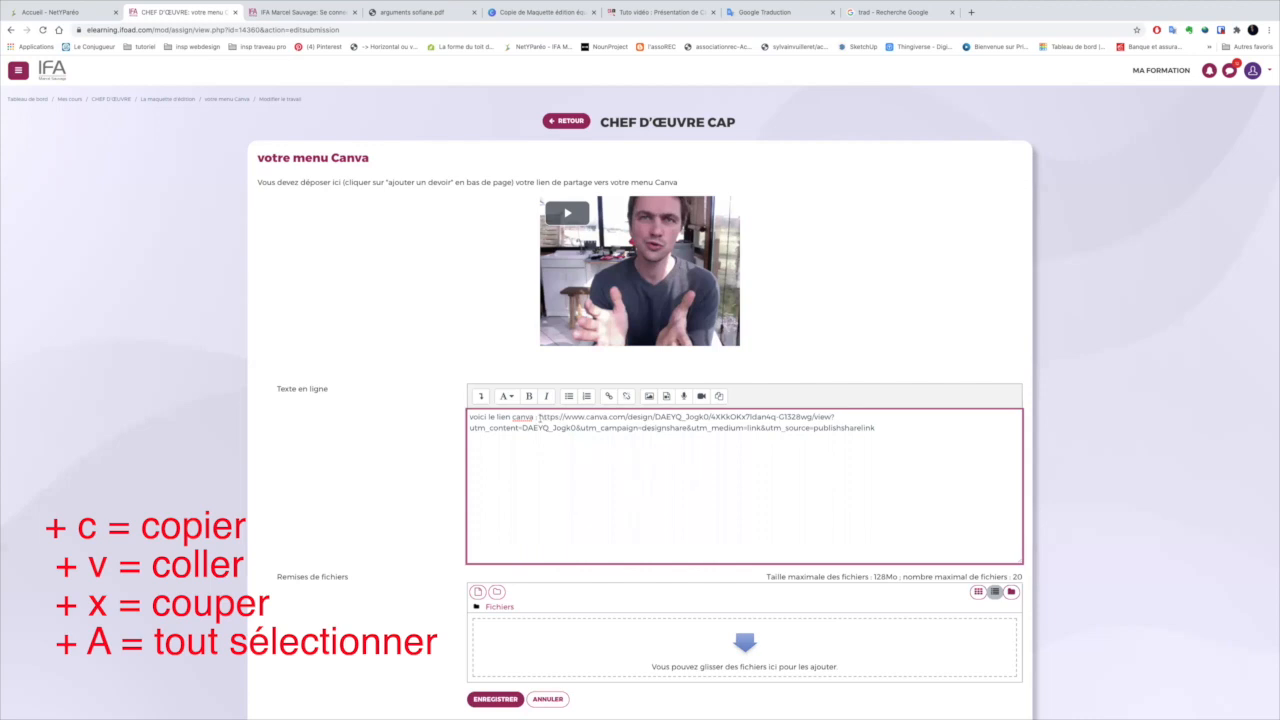
{"action": "left_click_drag", "start_coordinate": [539, 416], "coordinate": [708, 416]}
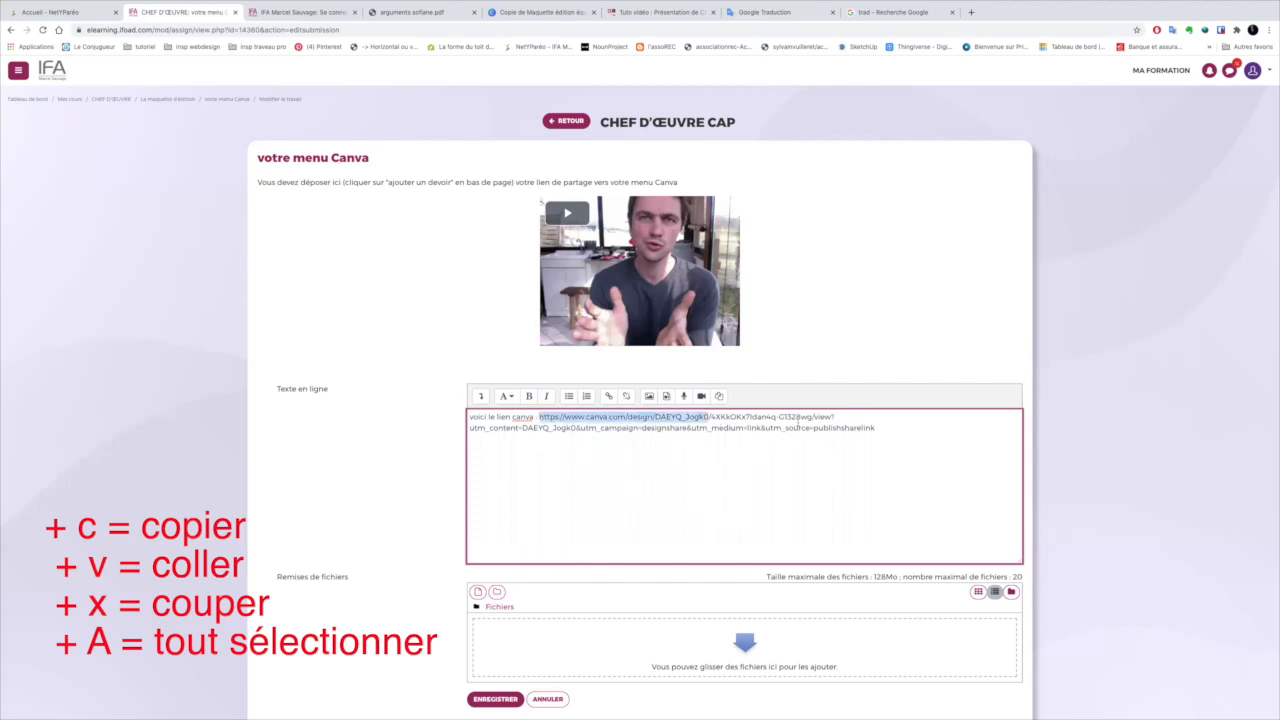
Turn the pasted Canva address in the online text into a hyperlink to the same URL that opens in a new window
{"action": "left_click_drag", "start_coordinate": [875, 425], "coordinate": [876, 429]}
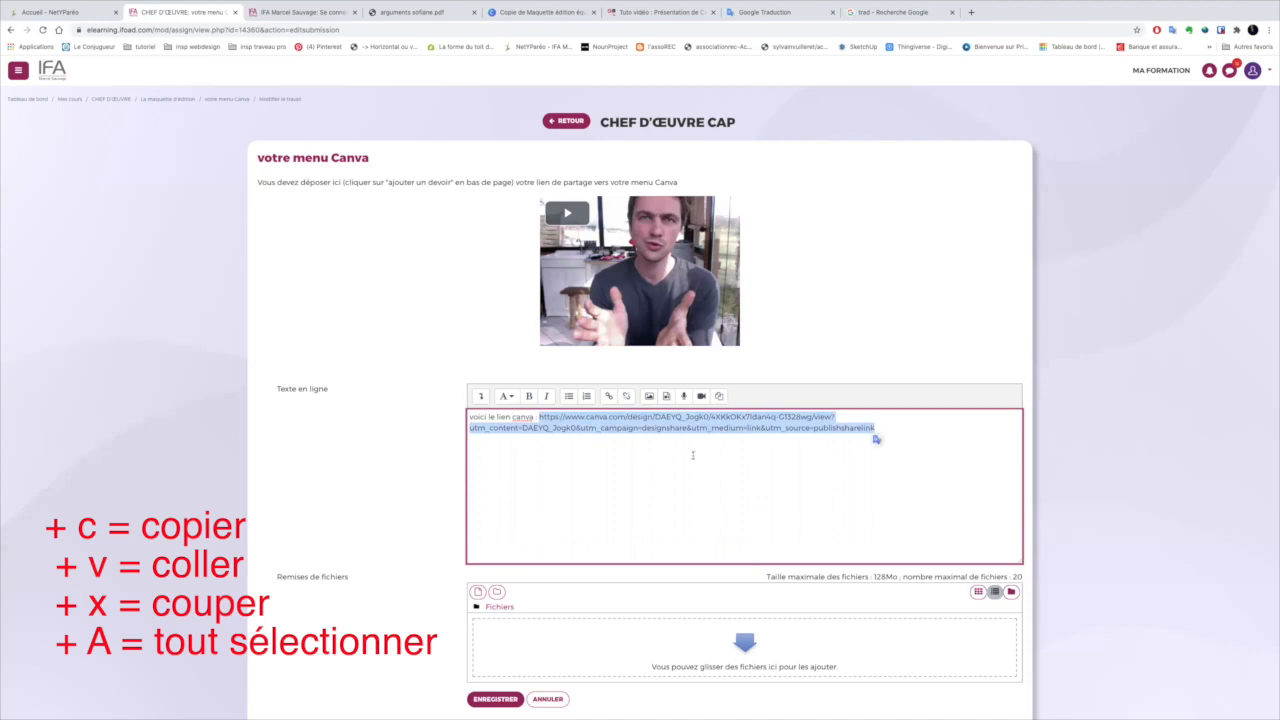
{"action": "left_click", "coordinate": [609, 397]}
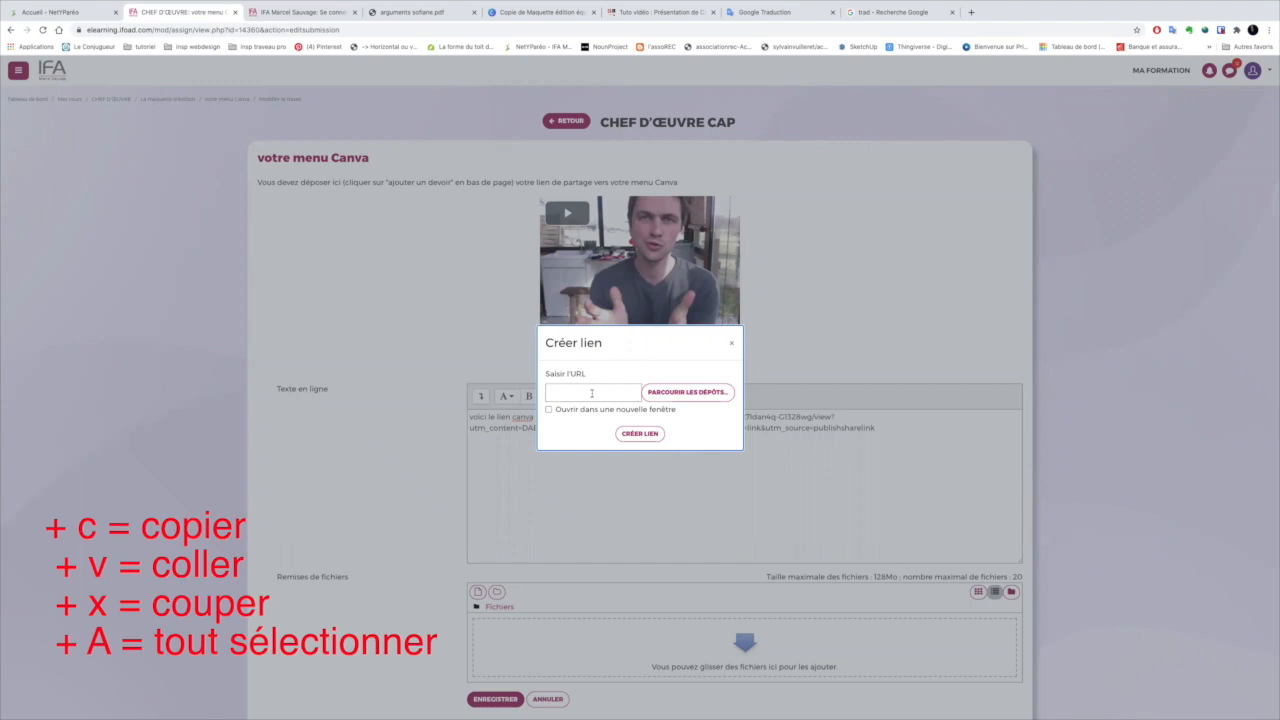
{"action": "left_click", "coordinate": [591, 393]}
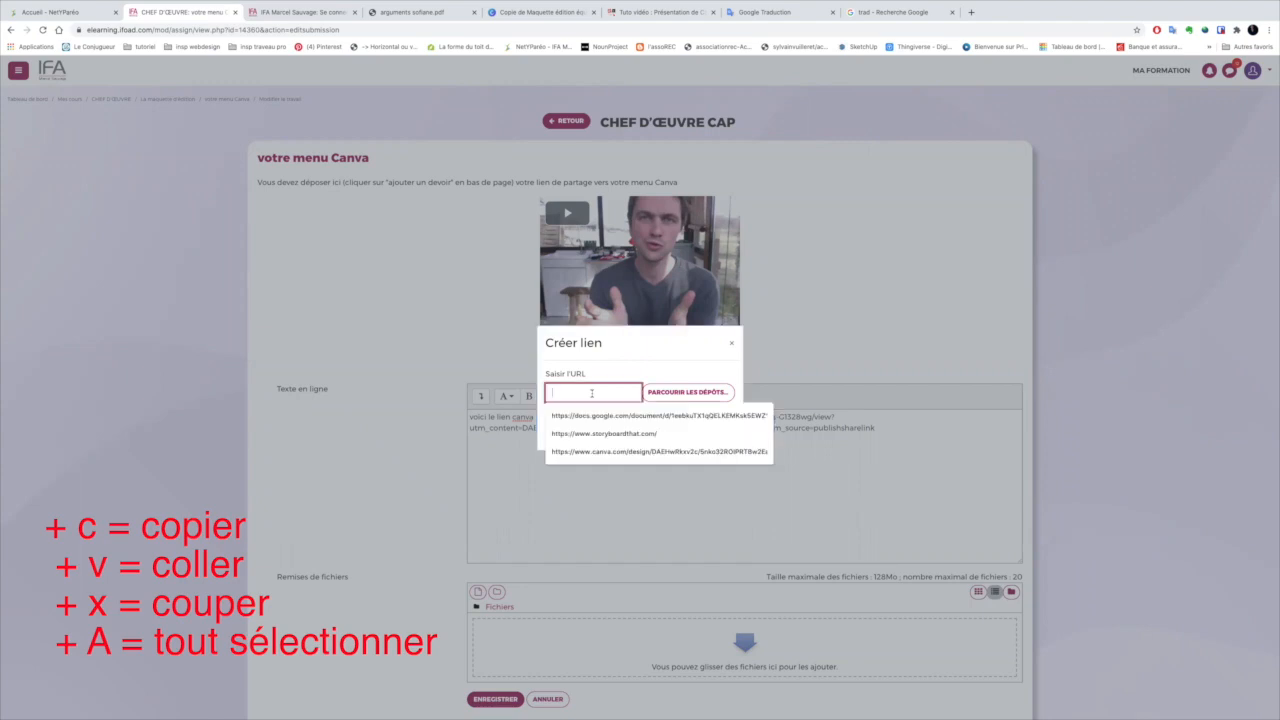
{"action": "key", "text": "ctrl+v"}
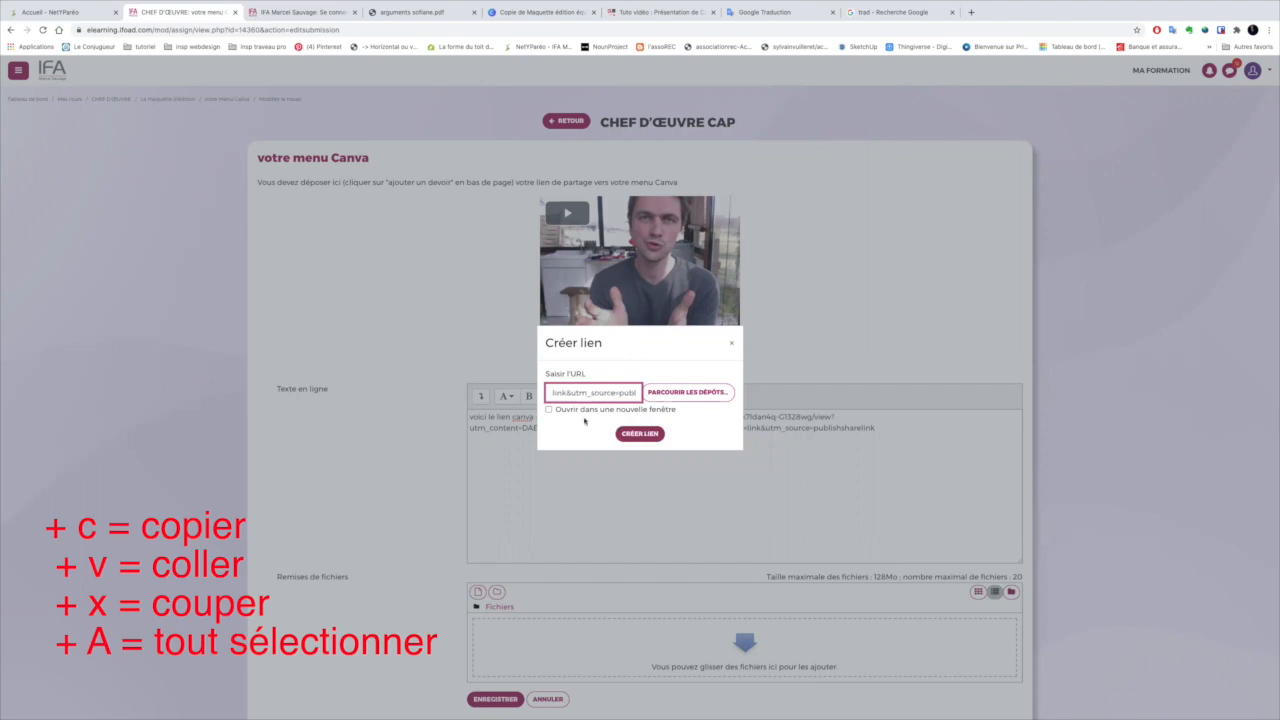
{"action": "left_click", "coordinate": [636, 414]}
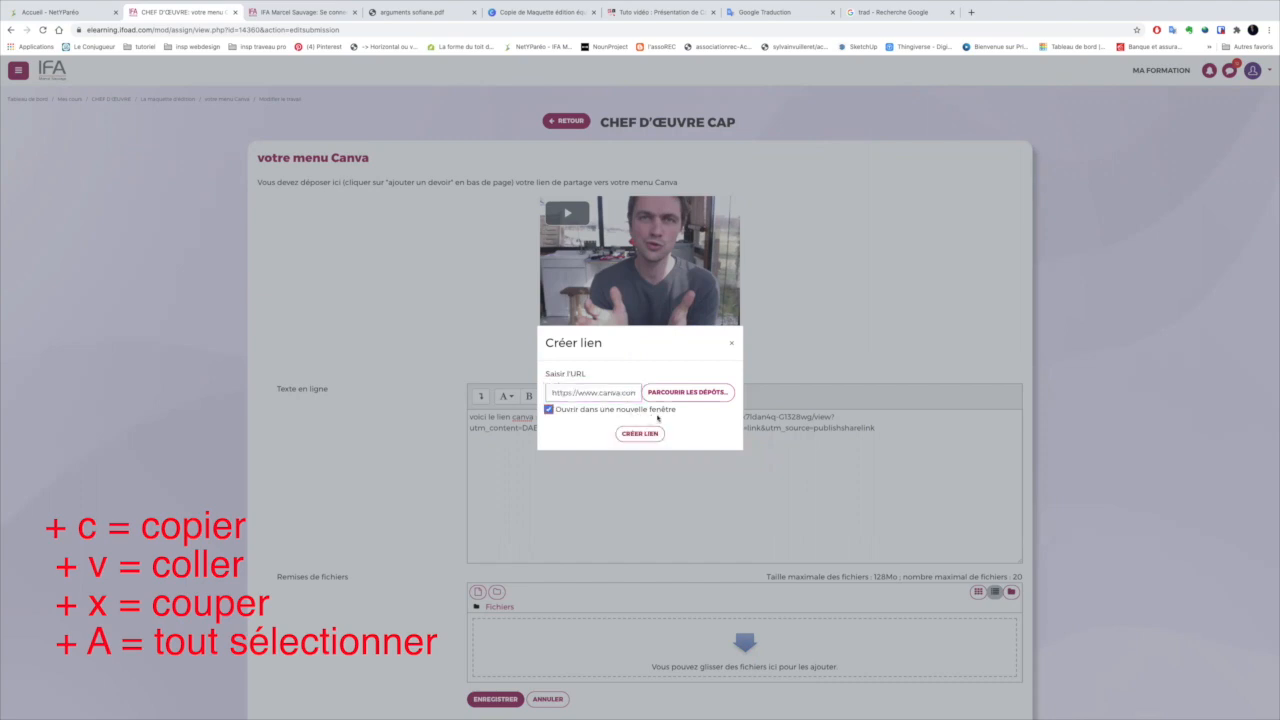
{"action": "left_click", "coordinate": [640, 434]}
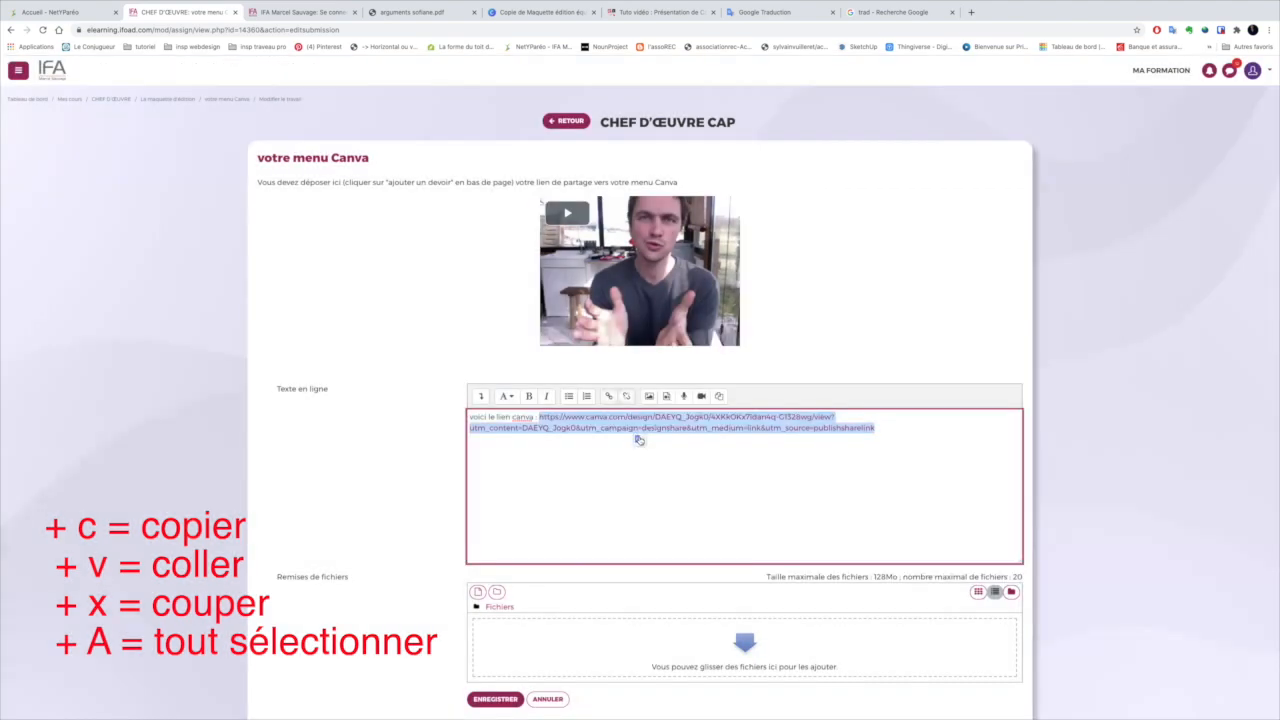
{"action": "left_click", "coordinate": [604, 421]}
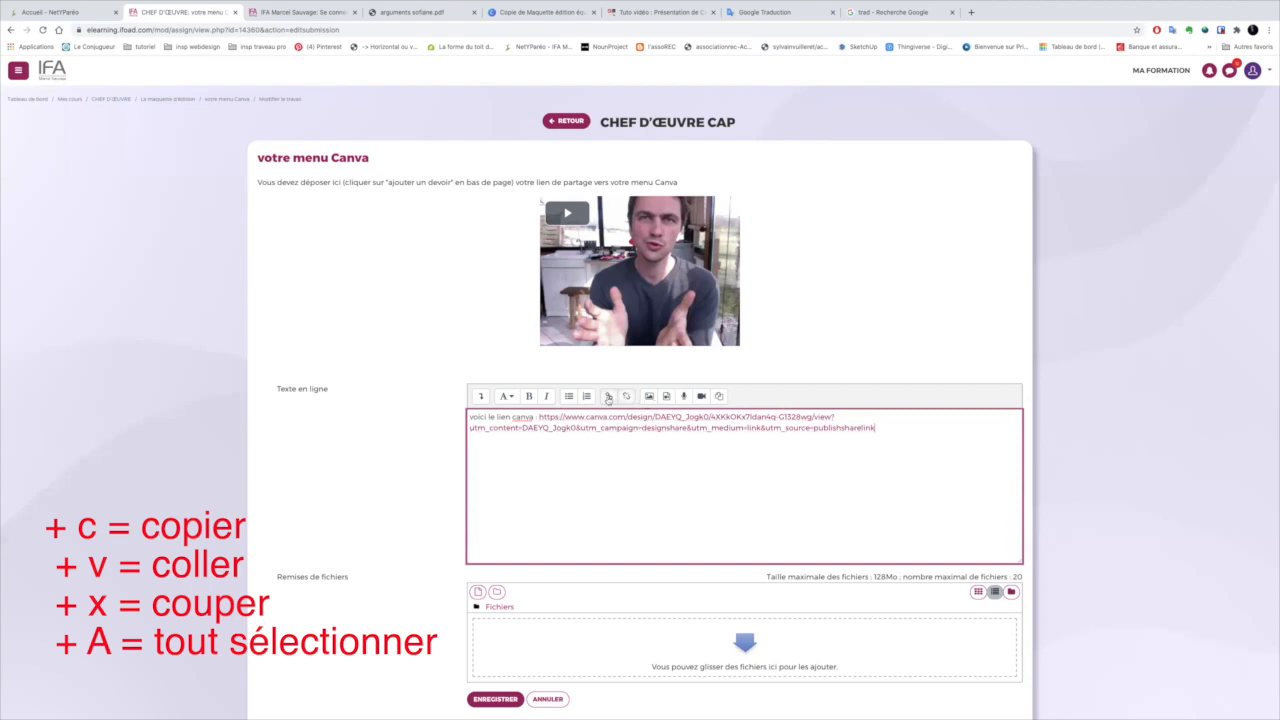
Save the assignment submission and return to the course's "La maquette d'édition" section
{"action": "scroll", "coordinate": [665, 471], "scroll_direction": "down", "scroll_amount": 2}
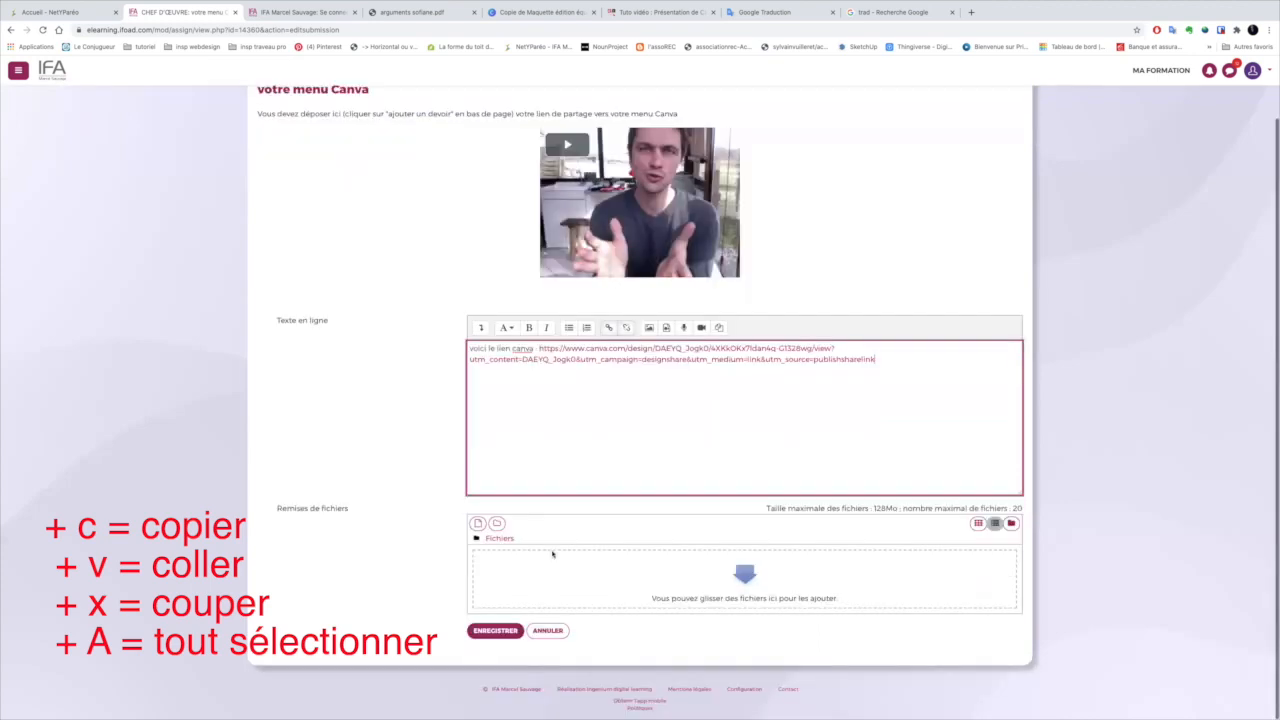
{"action": "left_click", "coordinate": [502, 635]}
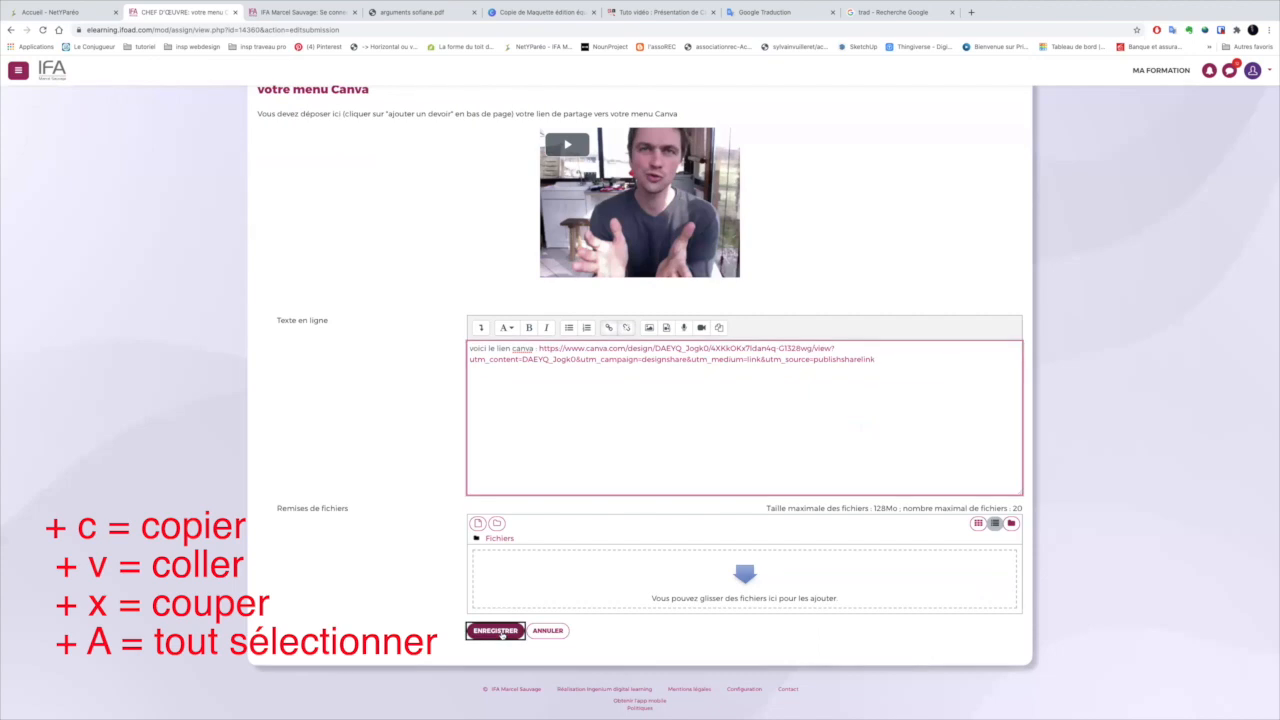
{"action": "left_click", "coordinate": [502, 635]}
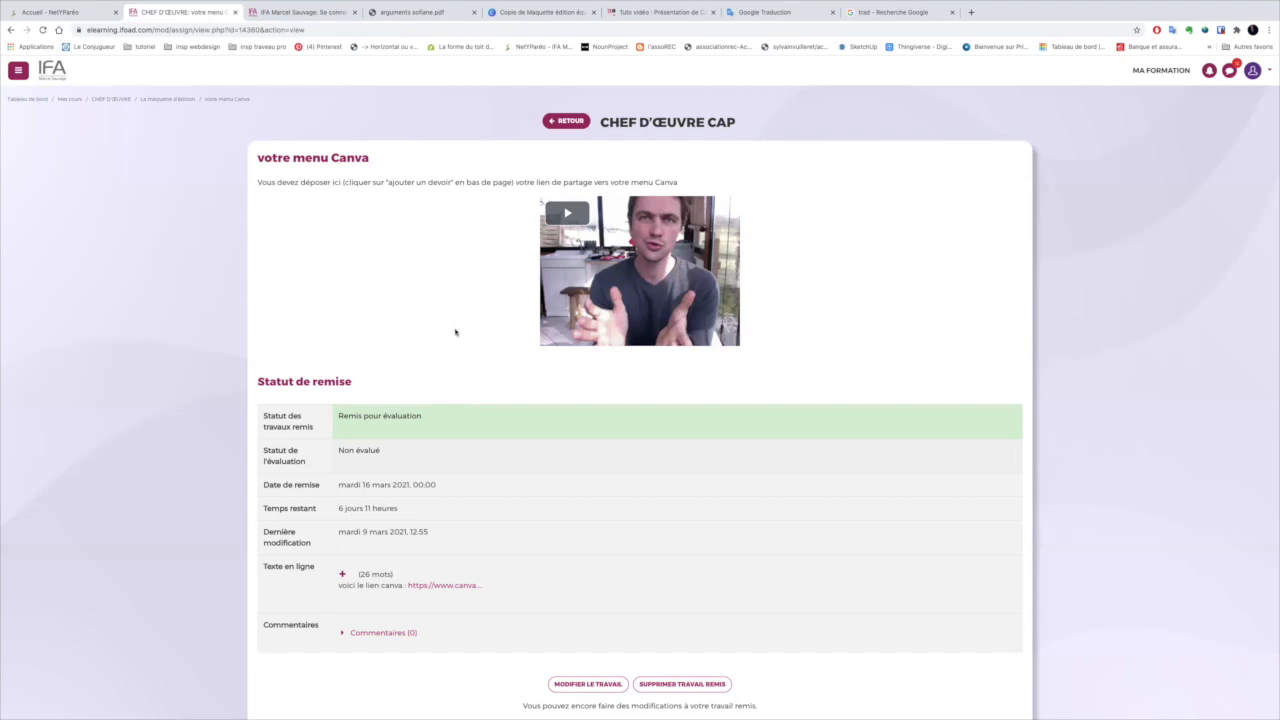
{"action": "left_click", "coordinate": [157, 102]}
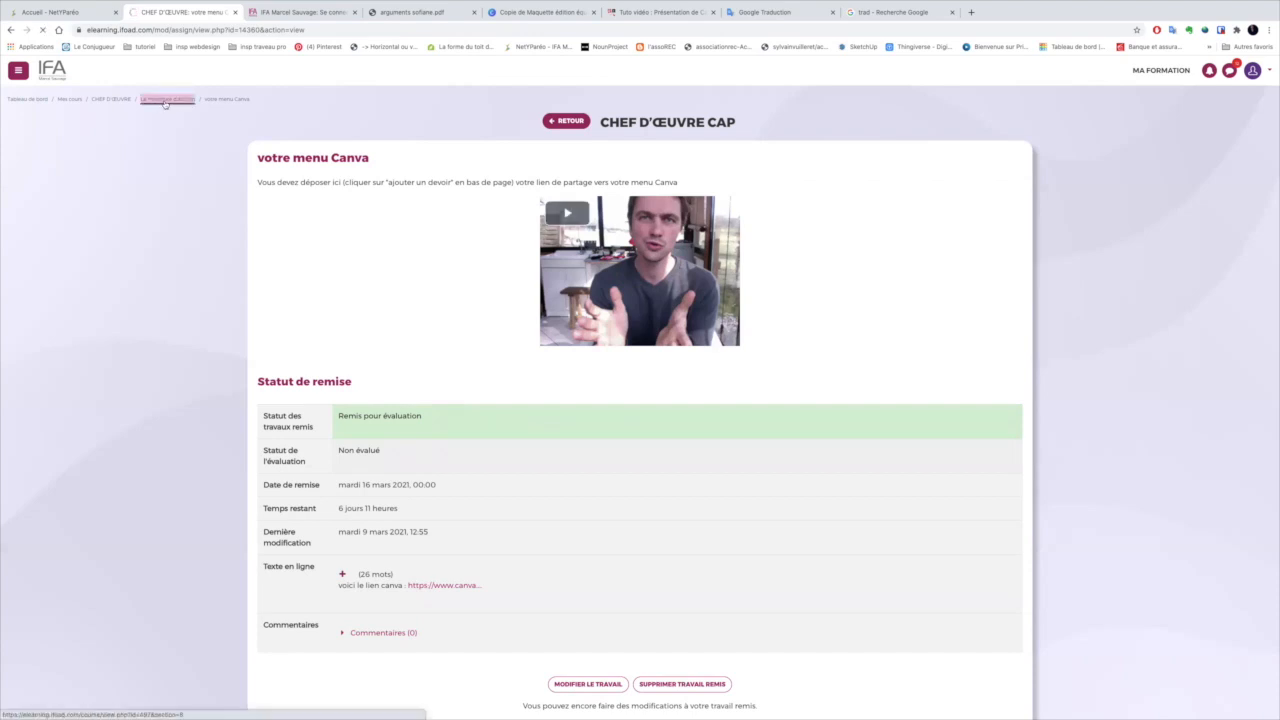